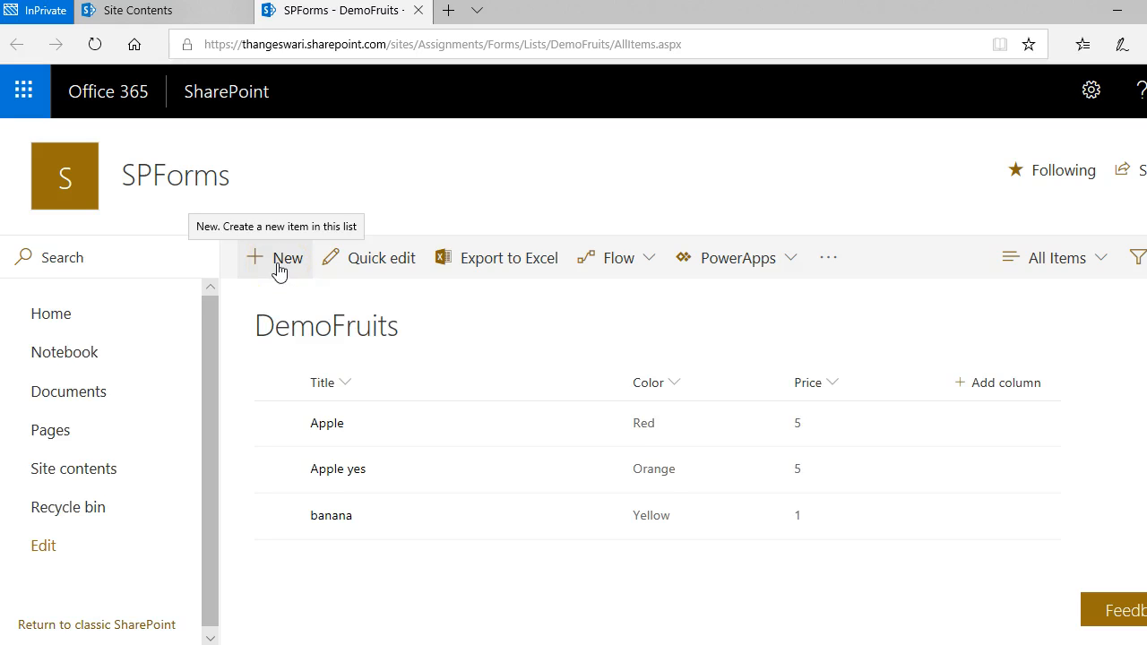
Start a new item in the DemoFruits list, customize its form in PowerApps, and close the form's field list
click(279, 271)
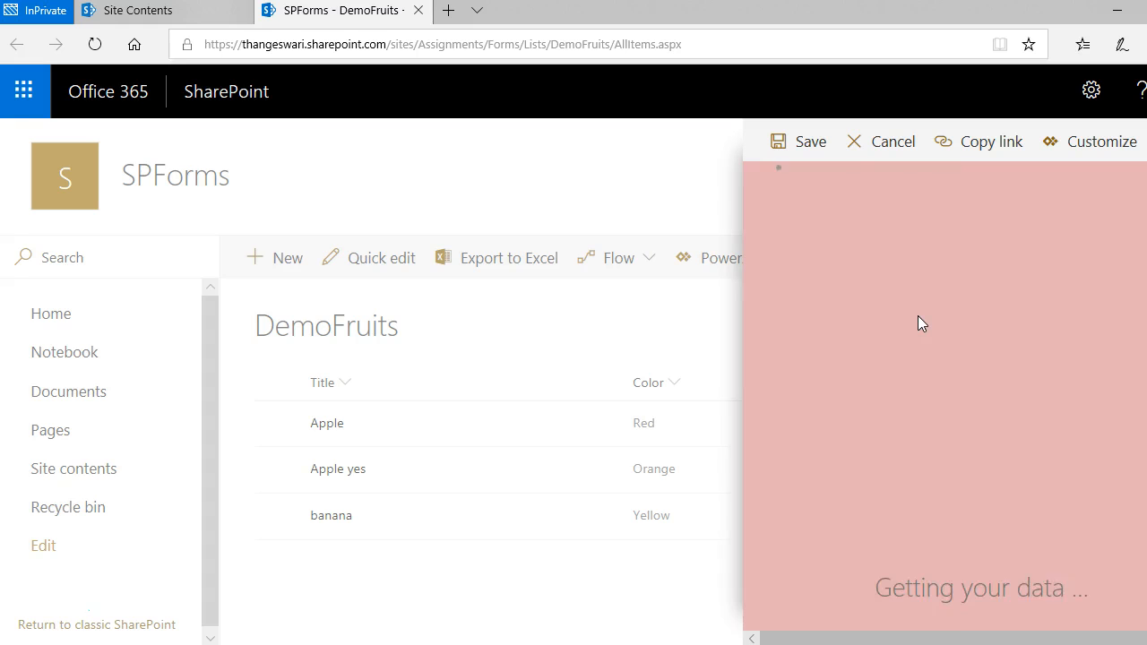
click(1099, 148)
click(1092, 149)
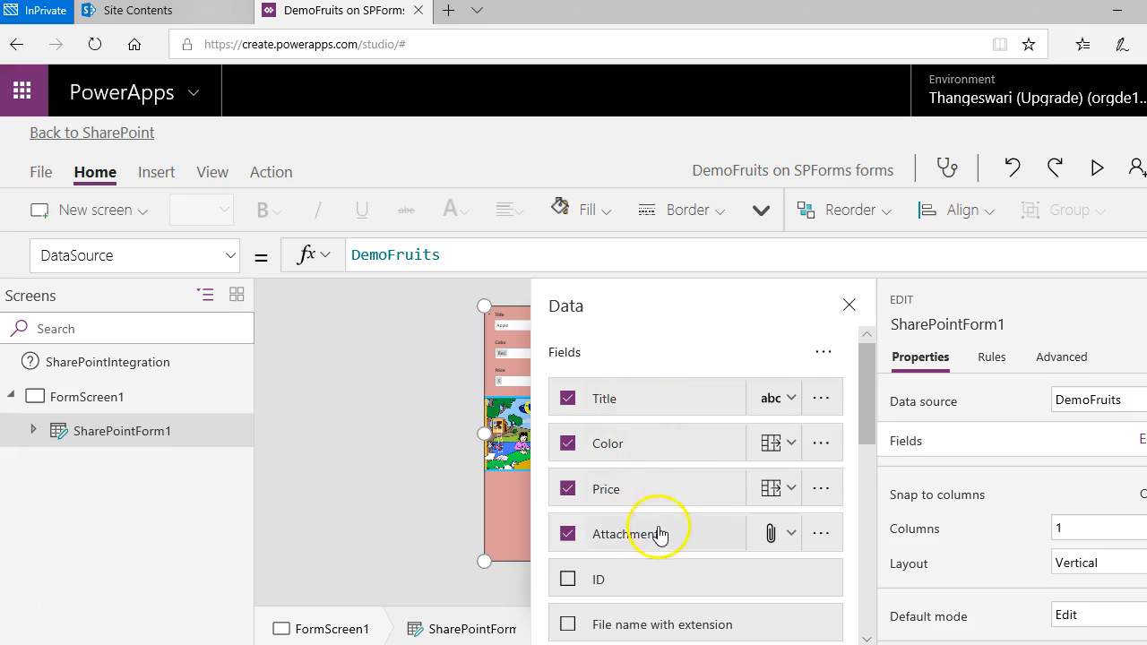
click(848, 309)
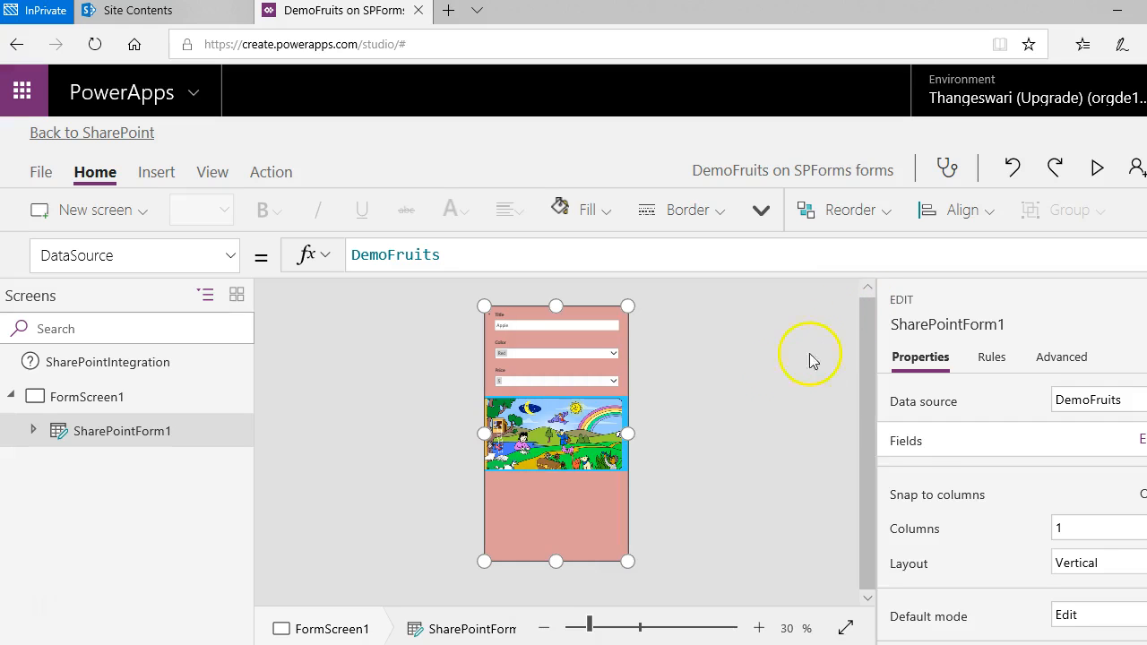
Hide the Color card on the SharePoint form by turning its visibility off
click(513, 350)
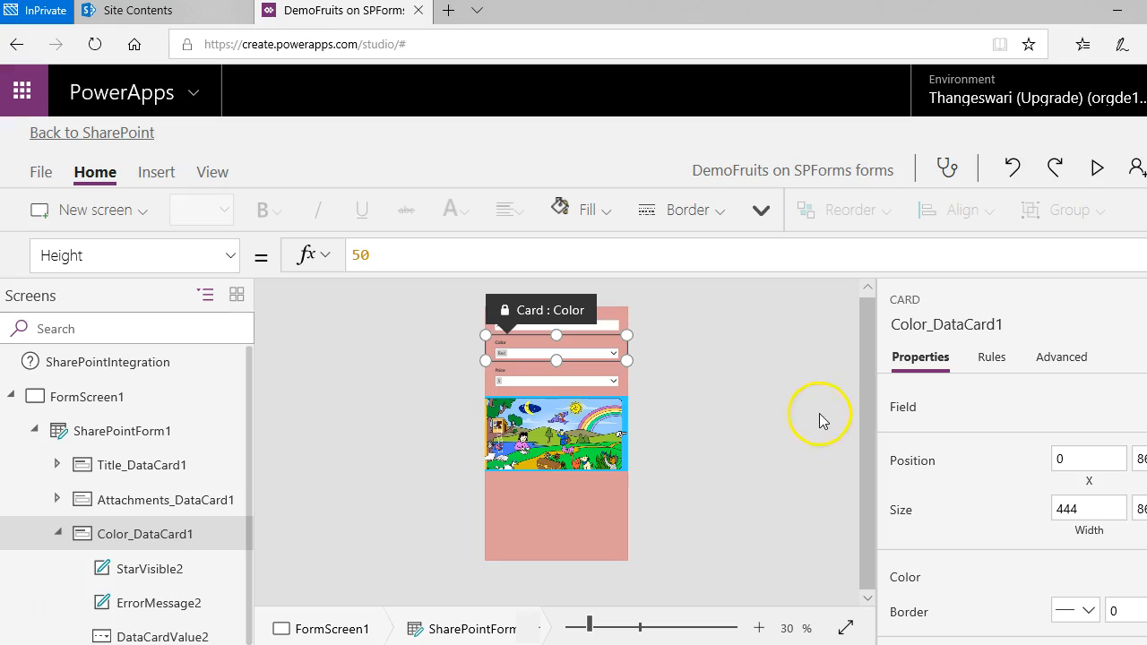
scroll(995, 489, down, 1)
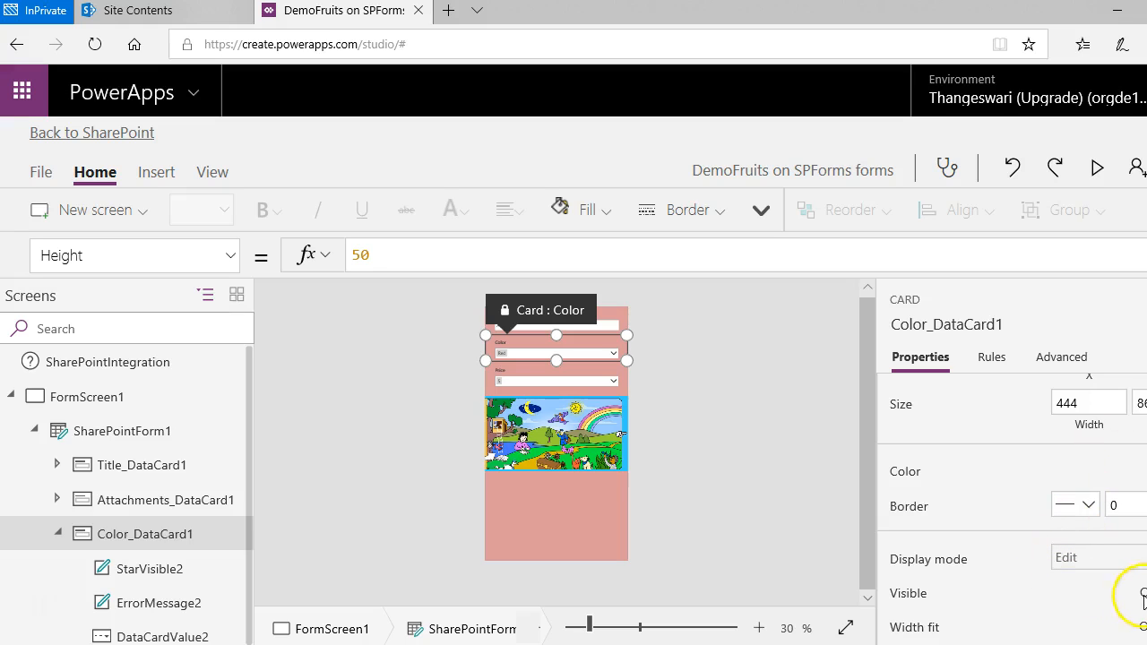
click(1139, 593)
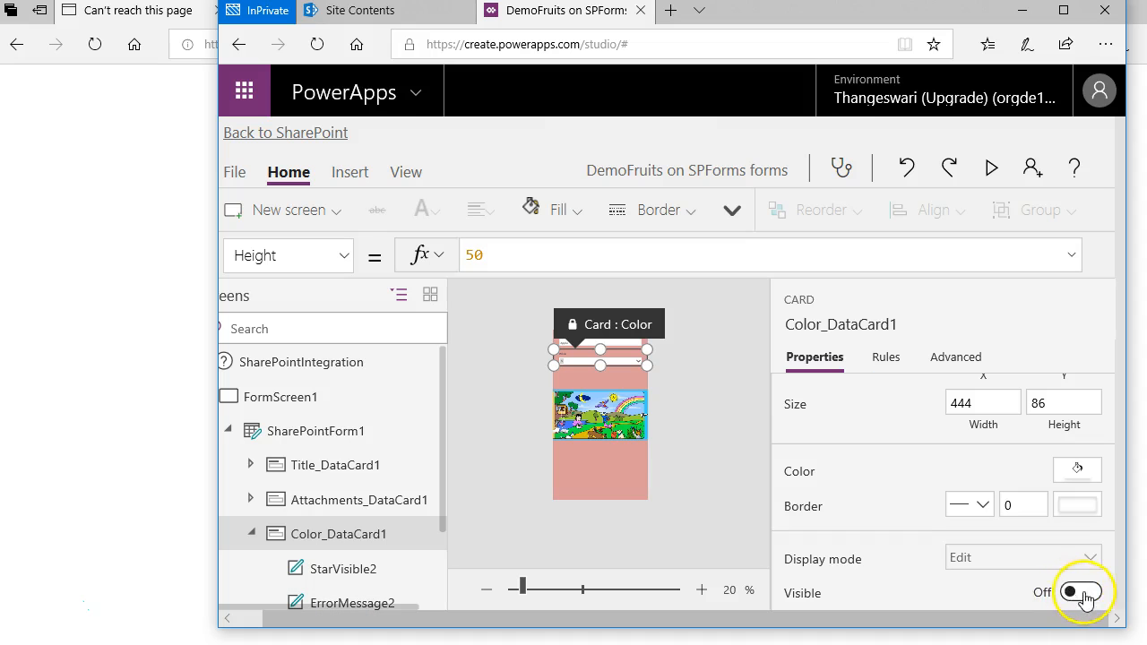
click(1086, 595)
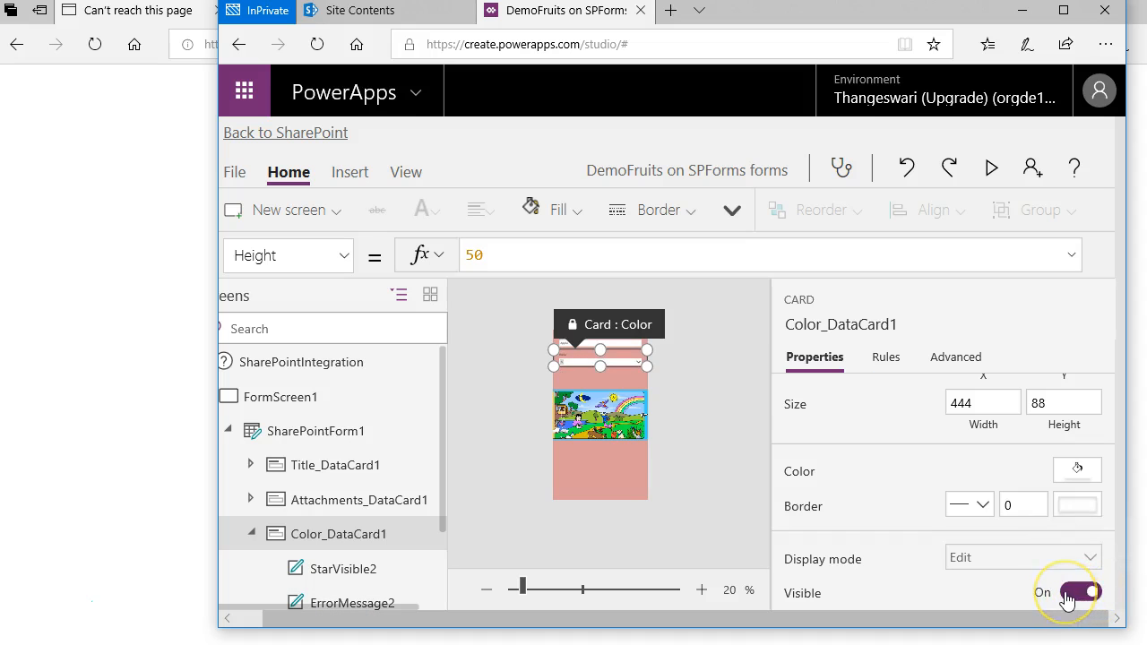
Change FormScreen1's fill color to light green, RGBA(187, 221, 140, 1)
click(275, 408)
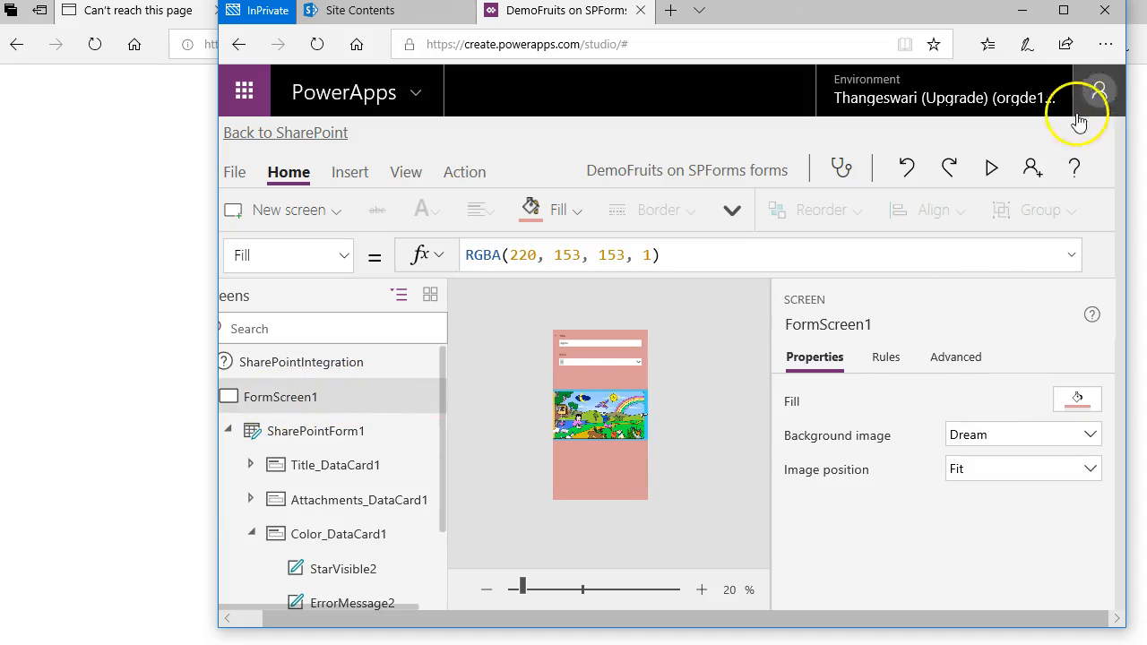
click(1065, 10)
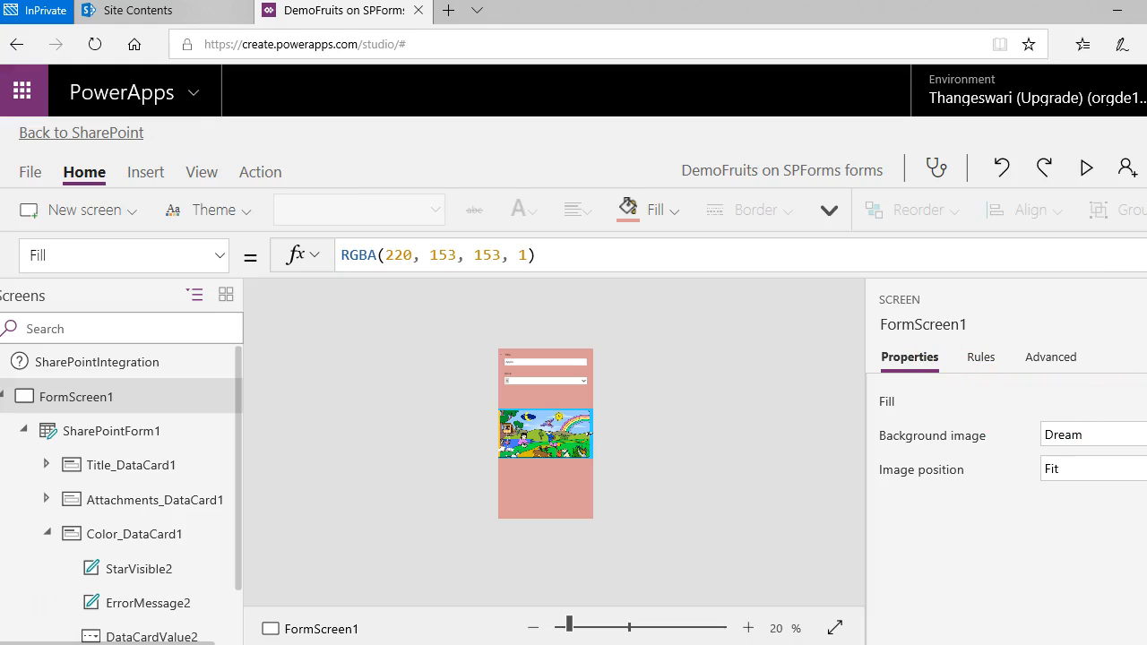
click(915, 394)
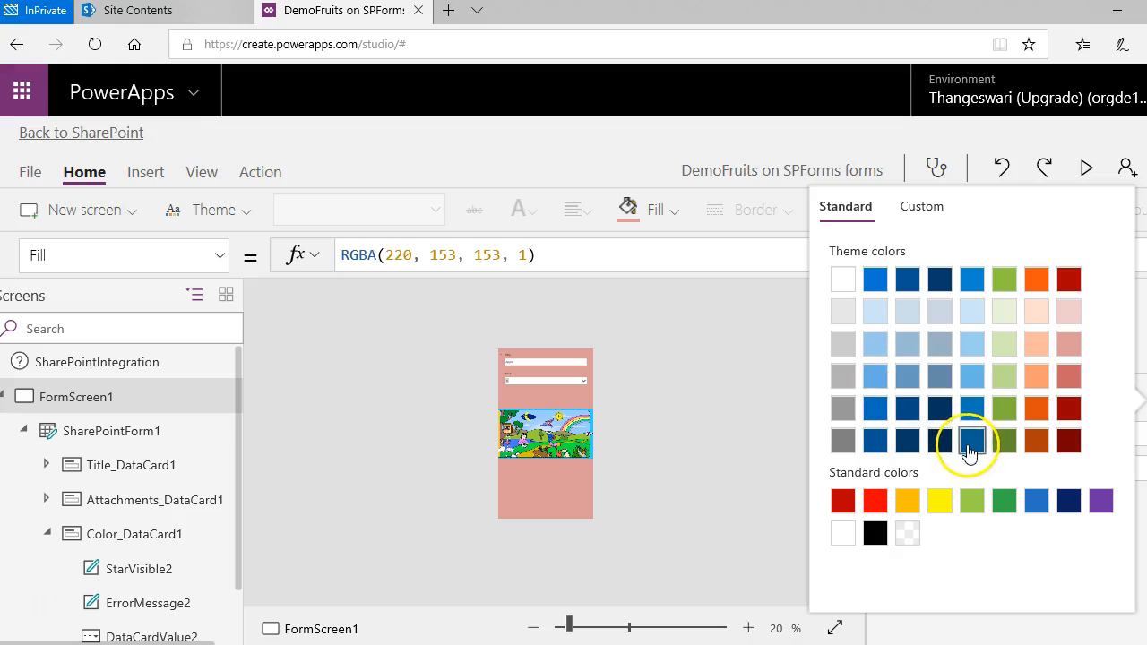
click(1003, 378)
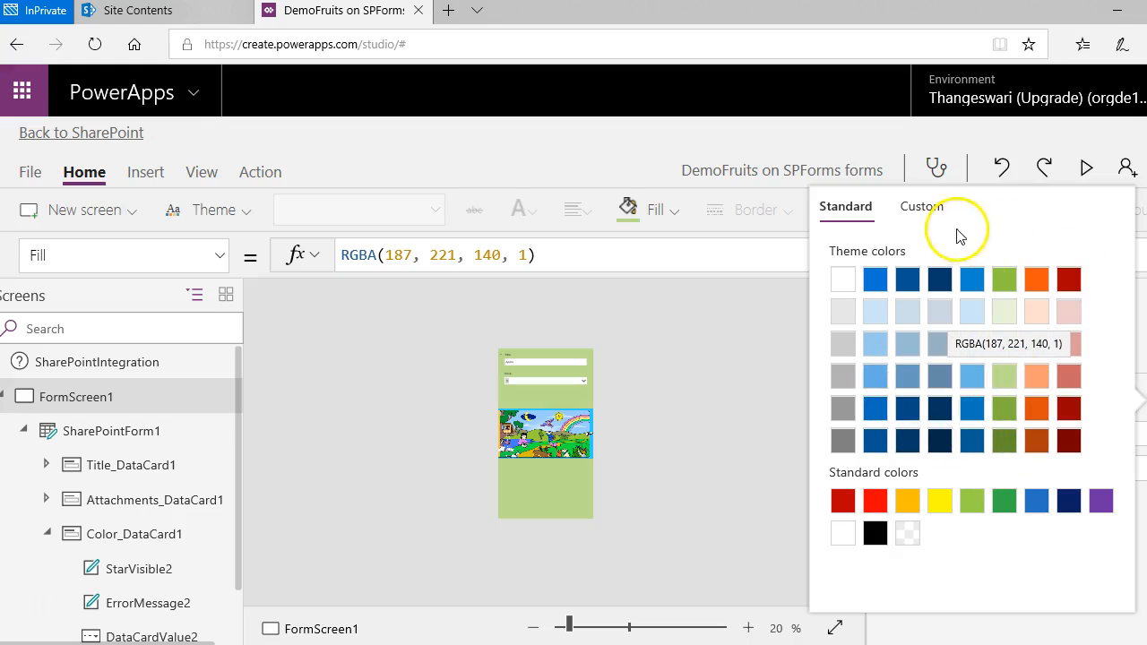
click(744, 506)
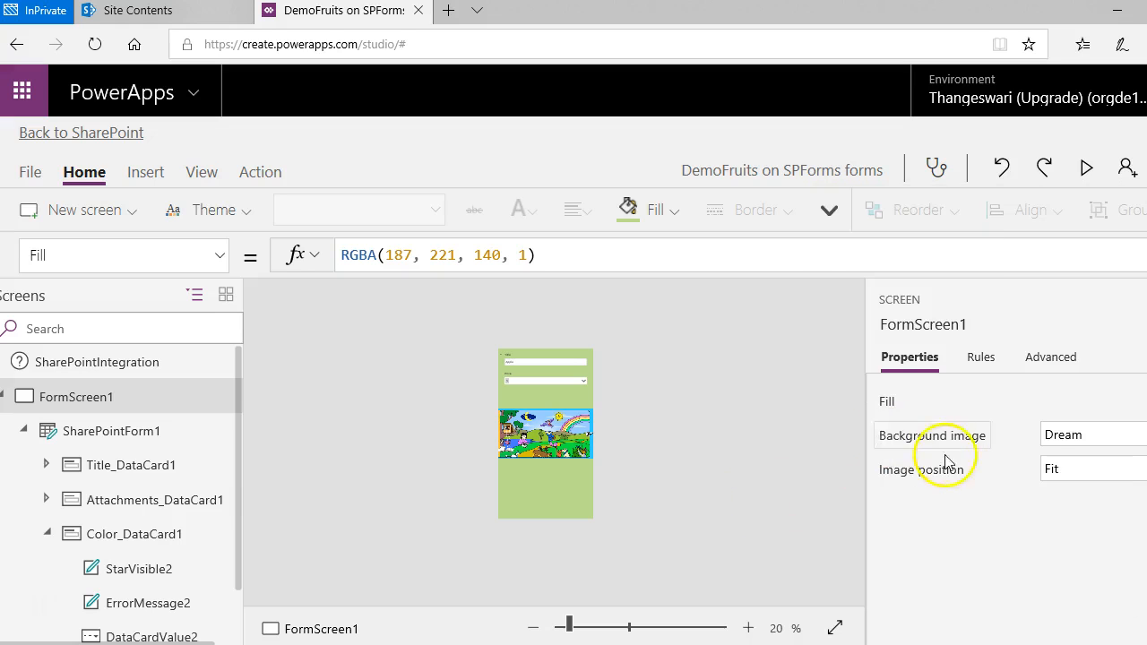
Choose Dream as FormScreen1's background image and try the Tile and Fill image positions
click(1062, 439)
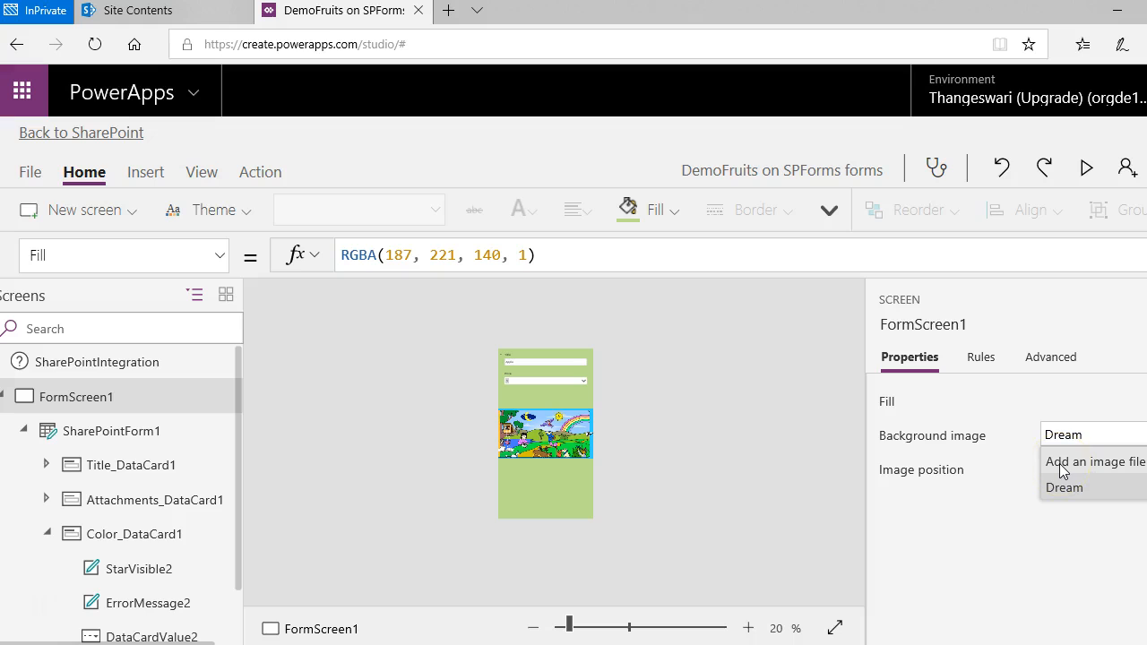
click(1055, 494)
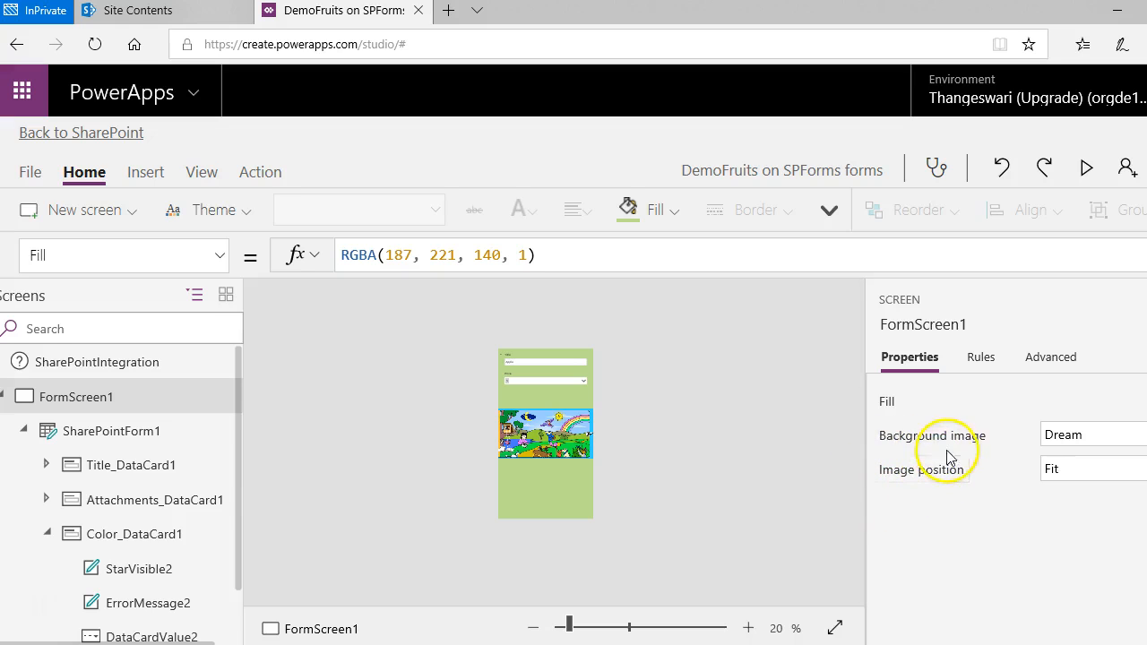
click(1052, 472)
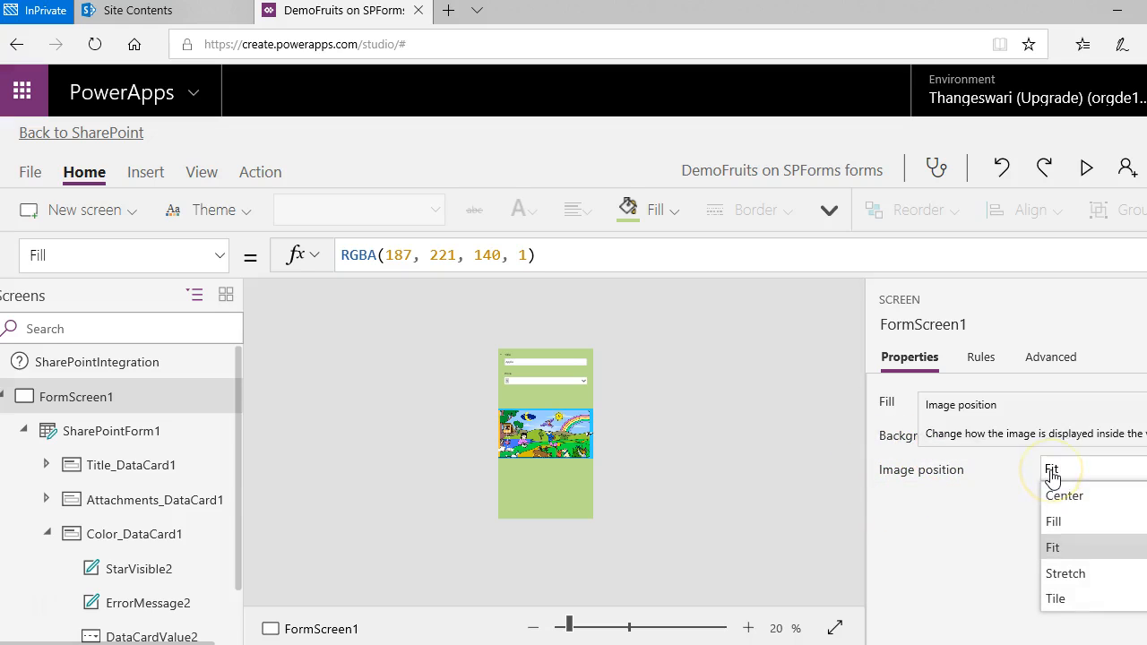
click(1058, 600)
click(1057, 472)
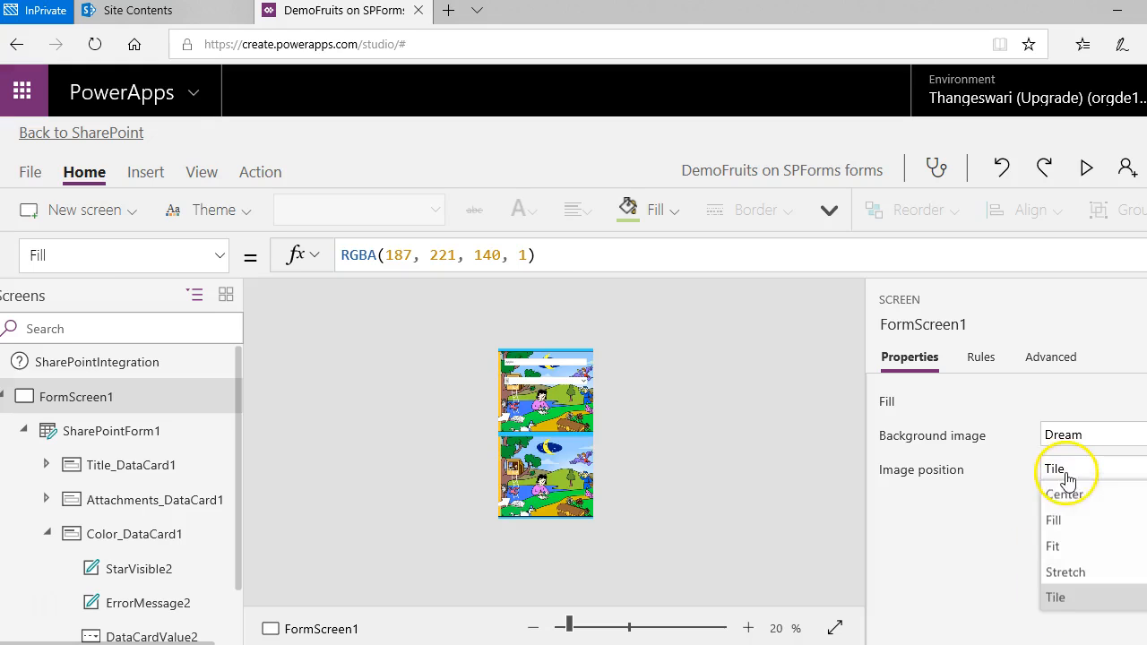
click(1055, 523)
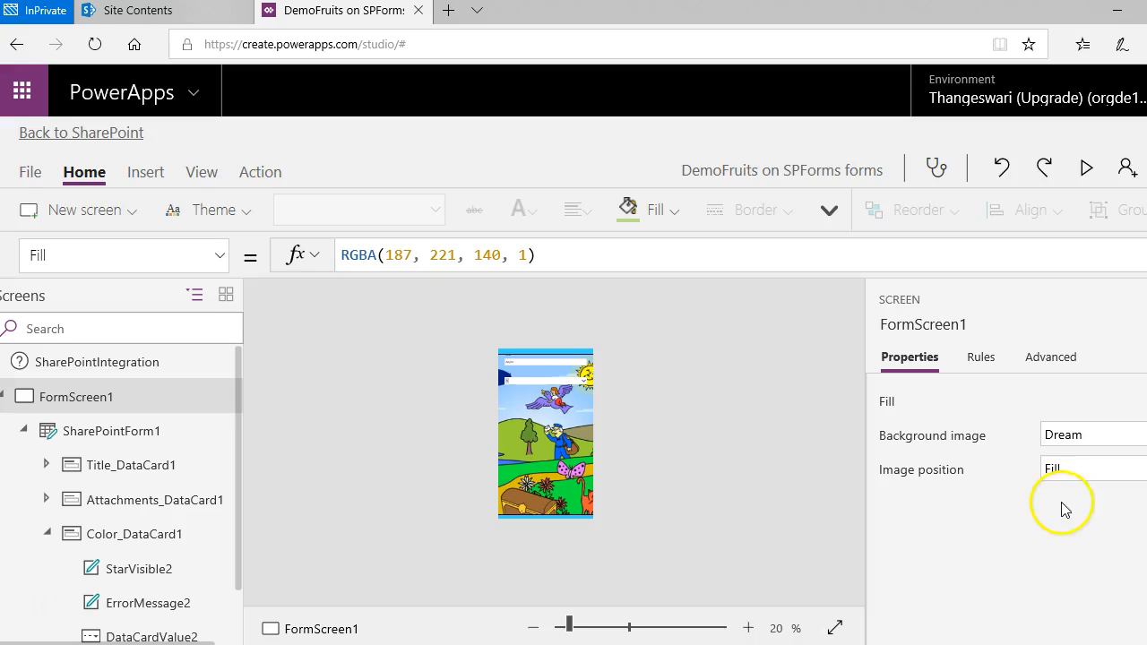
Try the Center, Fit and Stretch positions for FormScreen1's background image
click(1065, 473)
click(1063, 498)
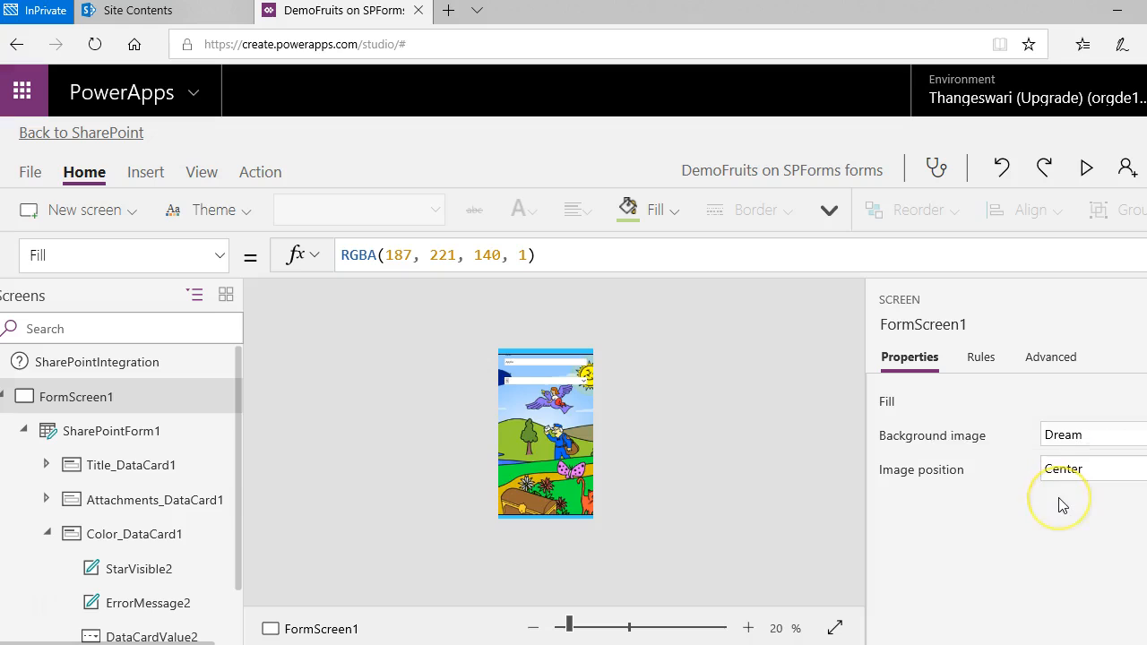
click(1060, 470)
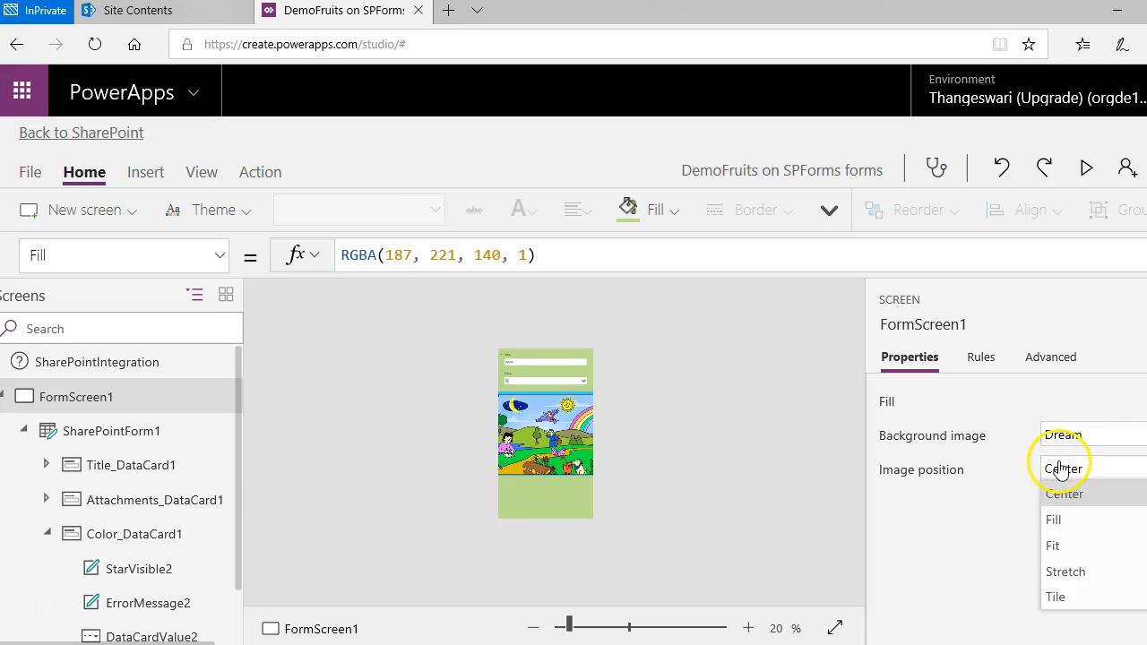
click(1052, 545)
click(1055, 473)
click(1054, 575)
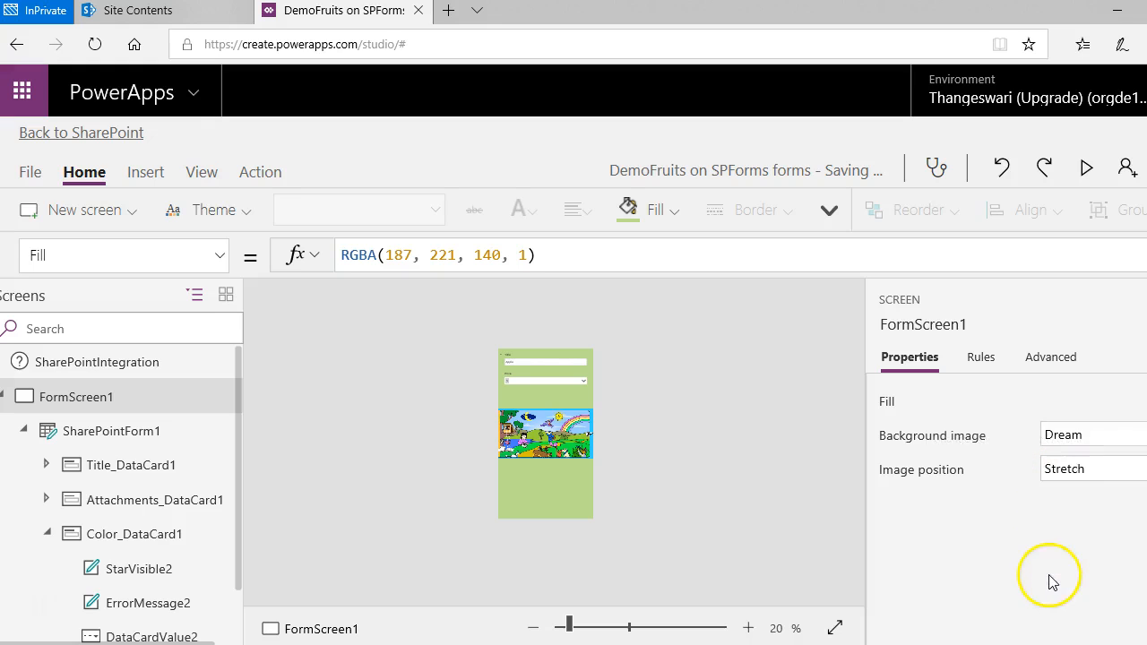
Compare the Tile, Center and Fill positions for the background image, ending on Fill
click(1066, 475)
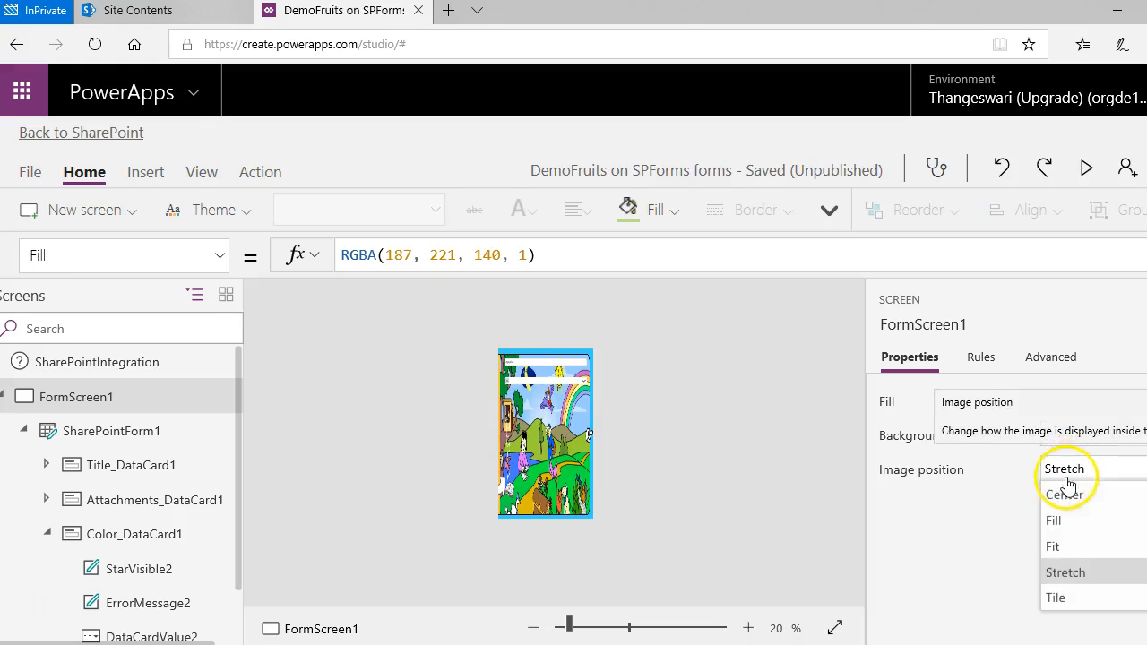
click(1054, 599)
click(1060, 473)
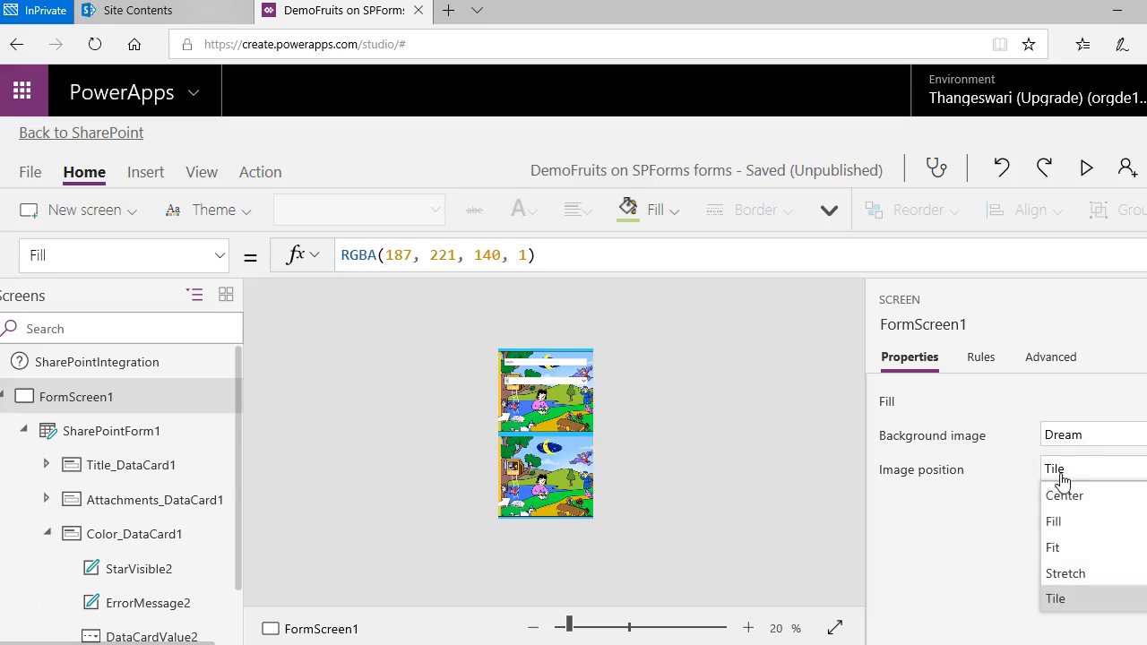
click(1057, 498)
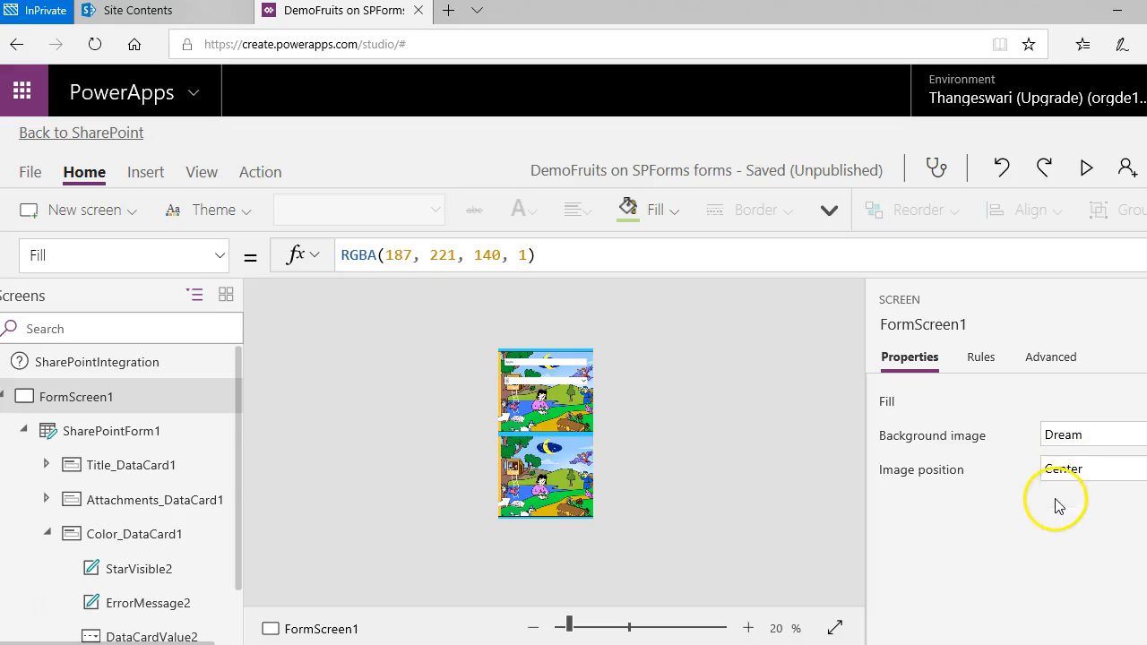
click(1059, 468)
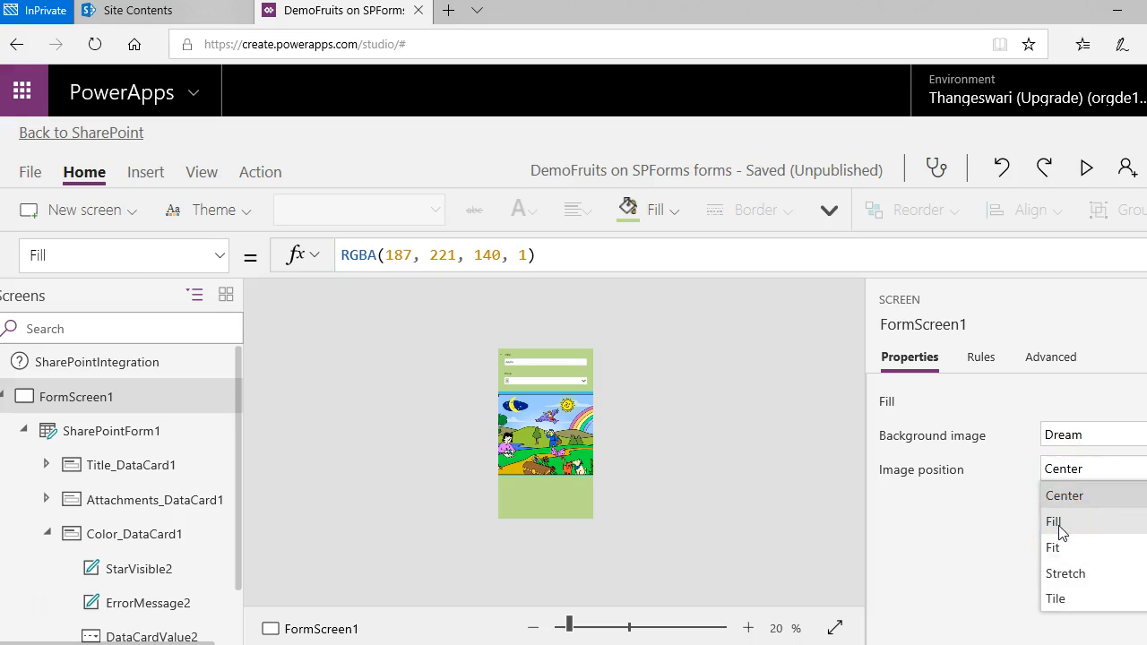
click(1054, 522)
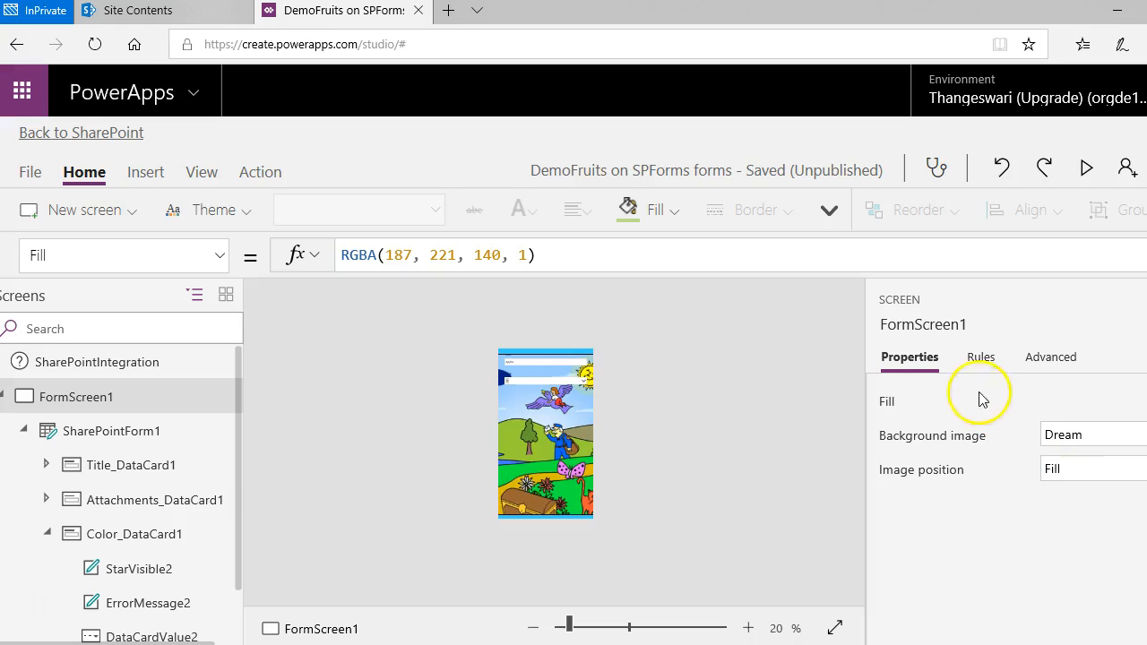
Preview the form, return to editing, and set the background image position to Center
click(1087, 169)
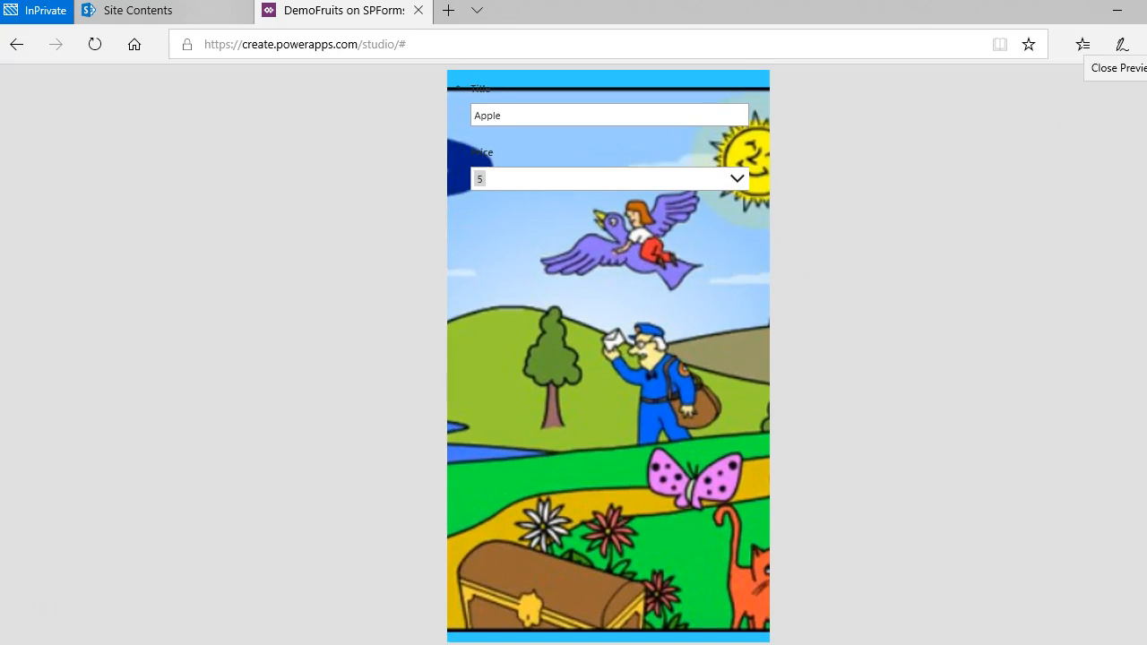
click(1146, 87)
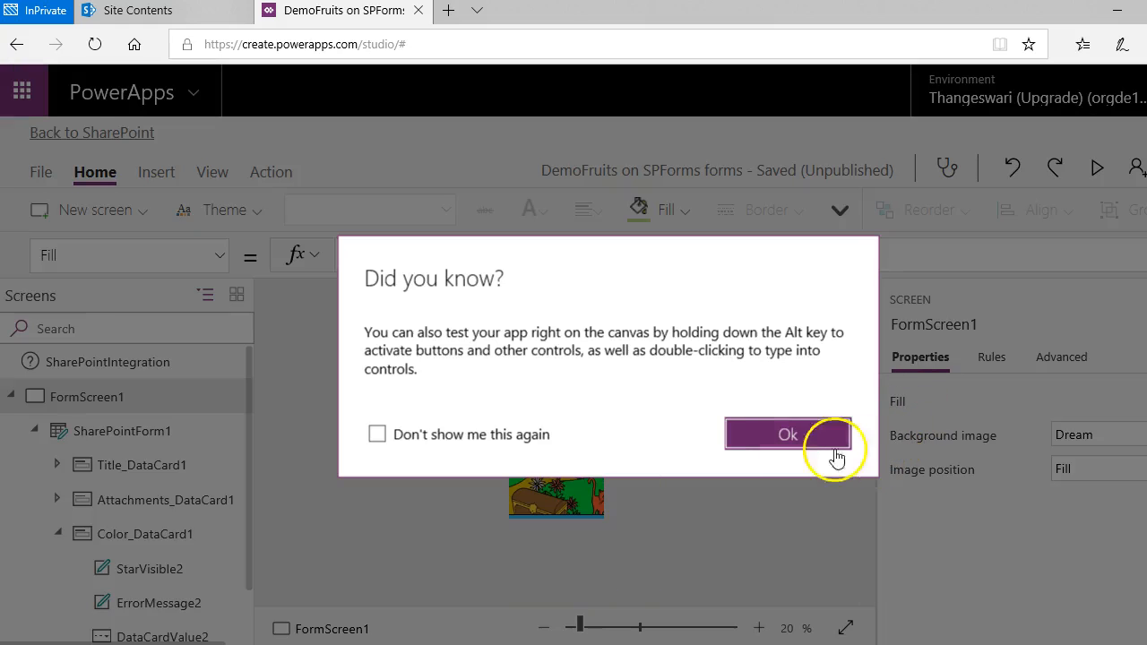
click(776, 439)
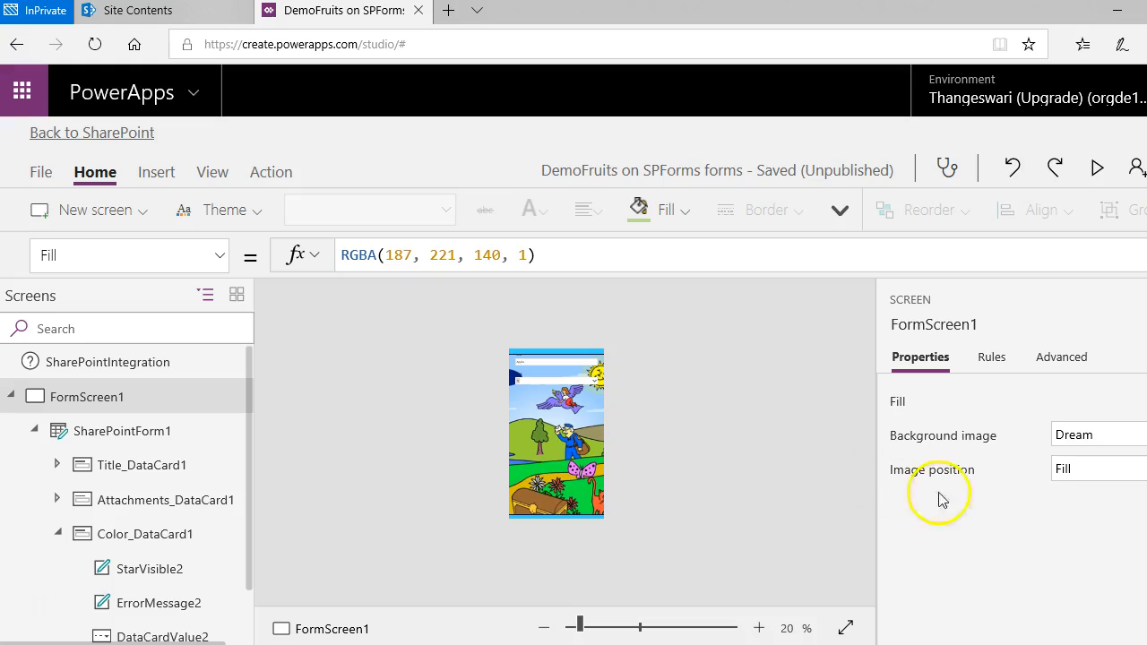
click(1102, 470)
click(1080, 497)
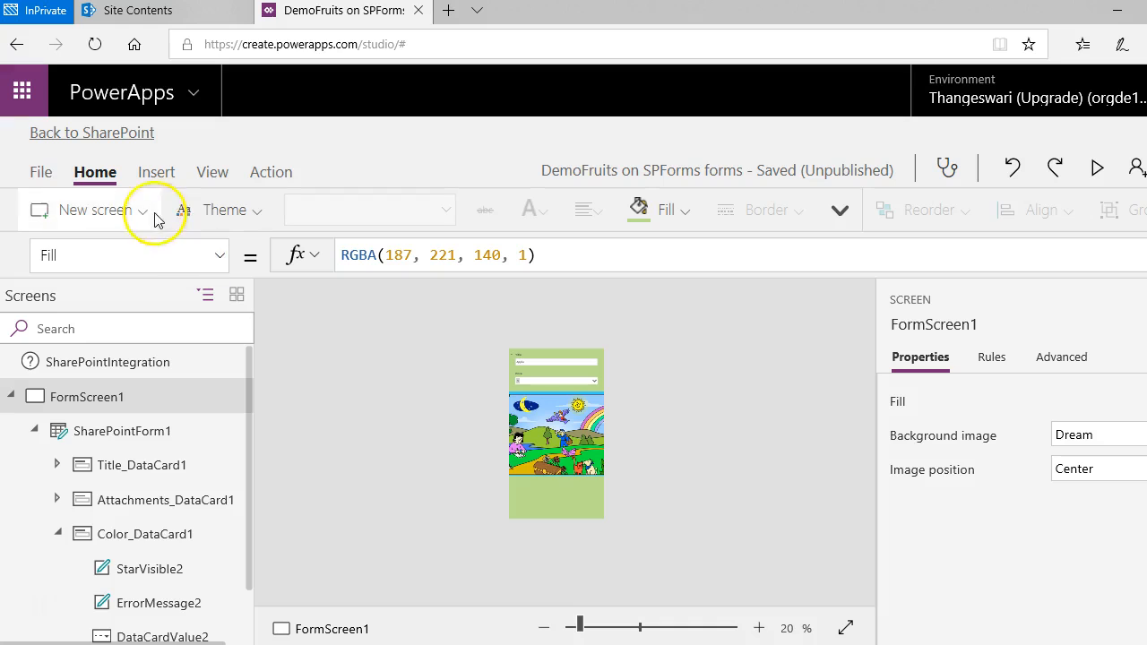
Publish the customized DemoFruits form to SharePoint and return to the SharePoint list
click(40, 173)
click(276, 428)
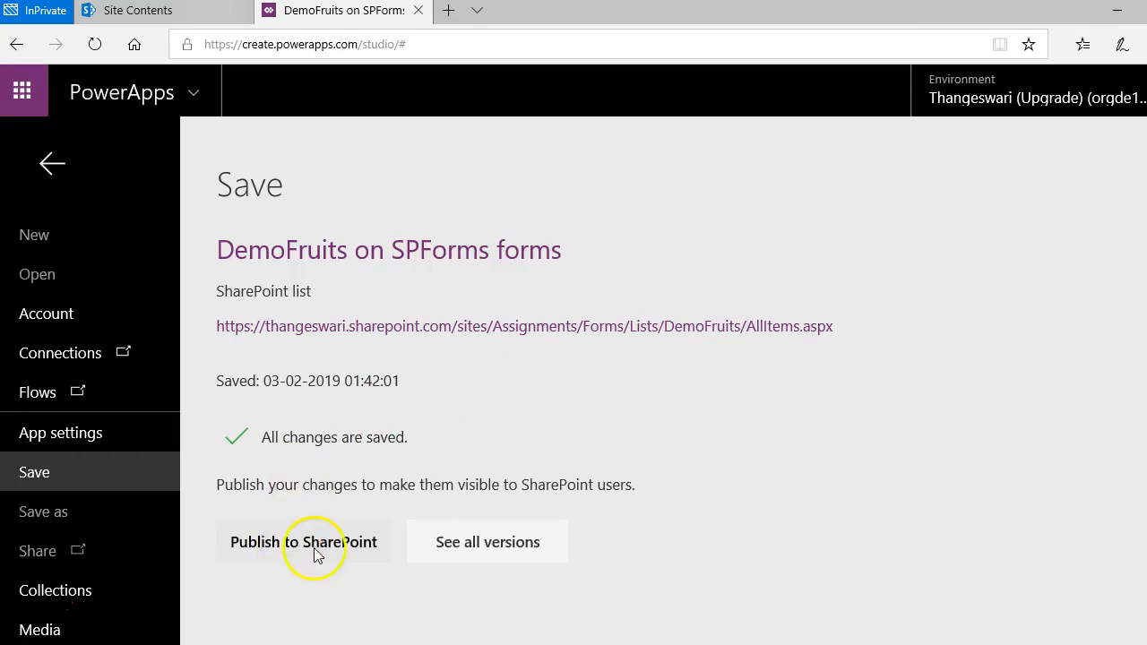
click(314, 548)
click(753, 426)
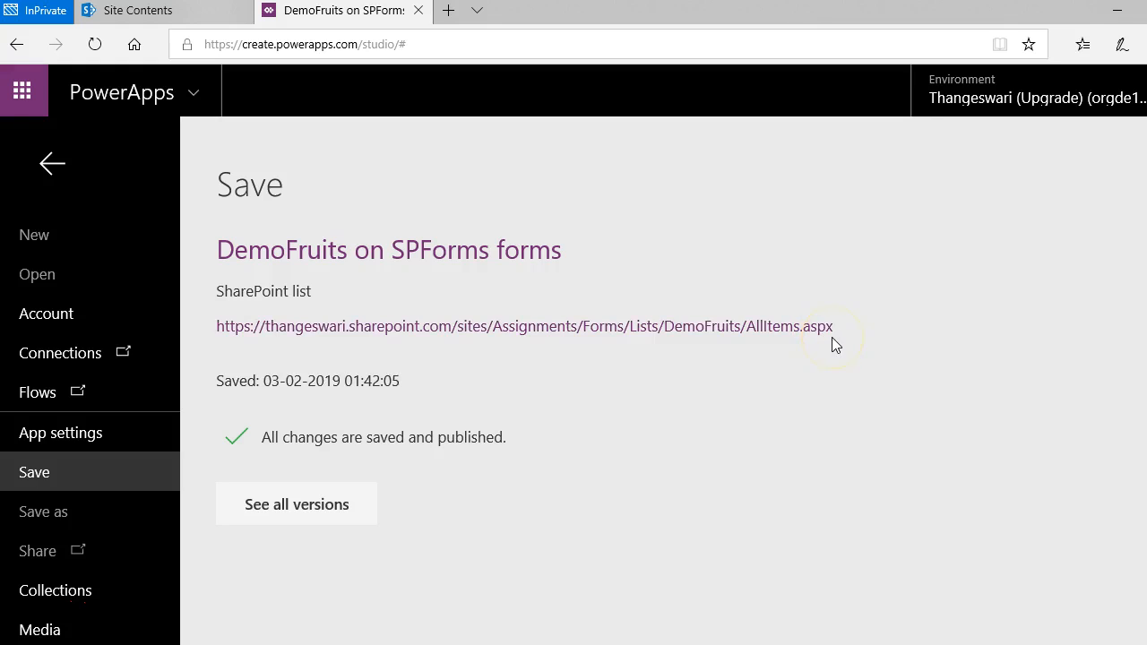
click(59, 168)
click(81, 134)
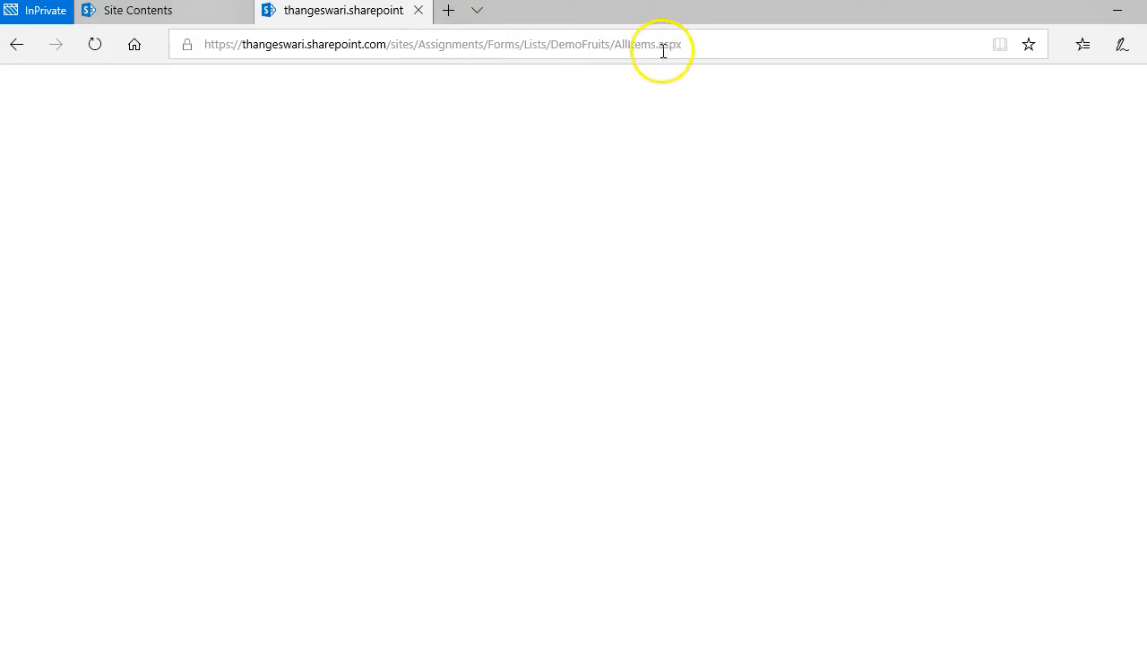
Copy the DemoFruits list address into a new browser tab and replace AllItems.aspx with NewForm.aspx
click(698, 48)
key(ctrl+c)
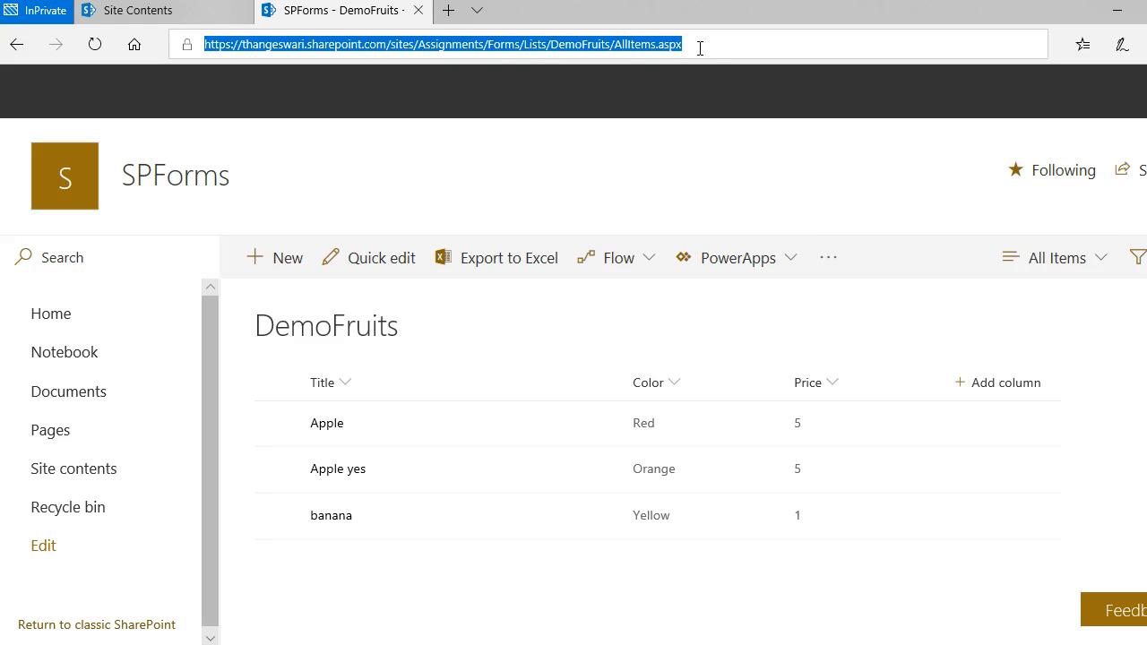
click(447, 10)
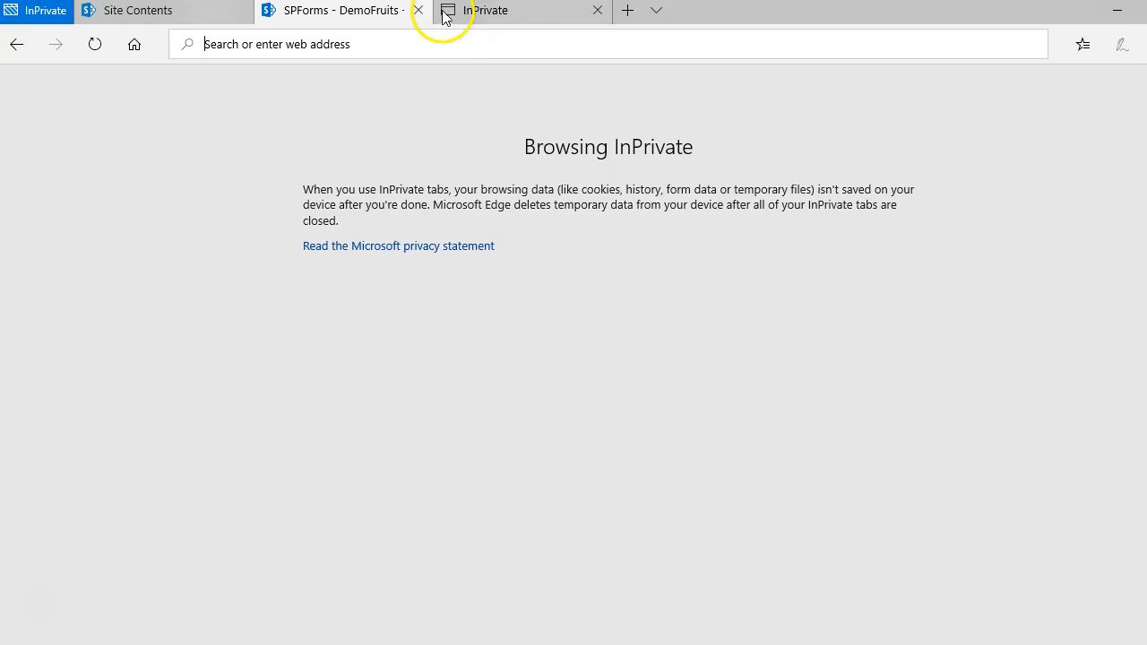
key(ctrl+v)
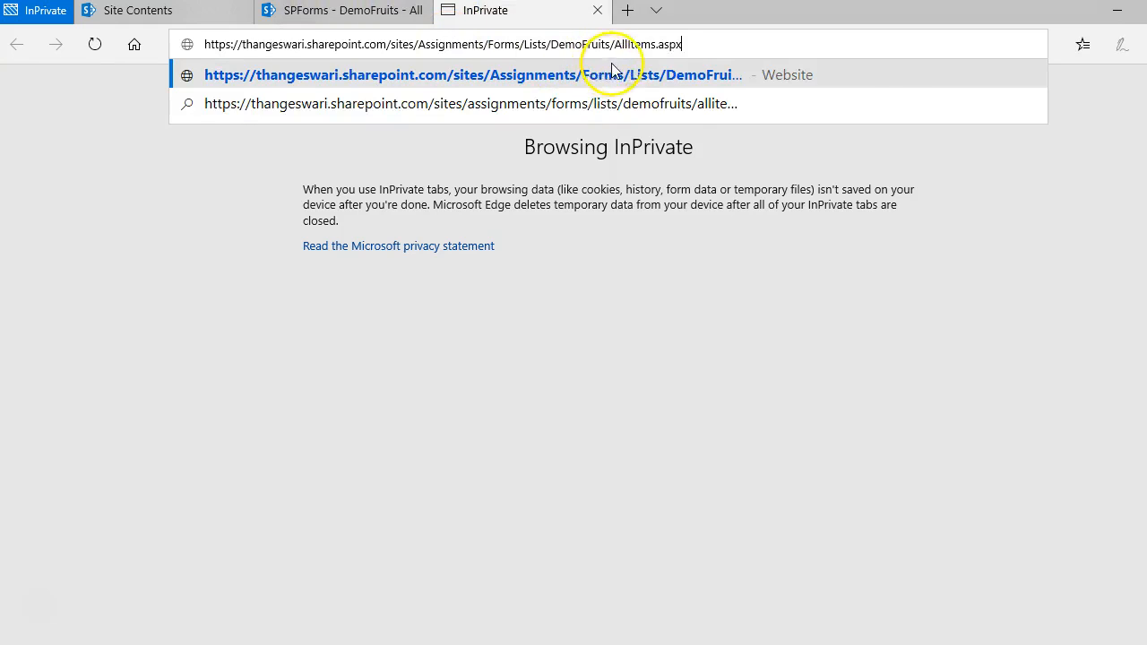
shift+click(685, 50)
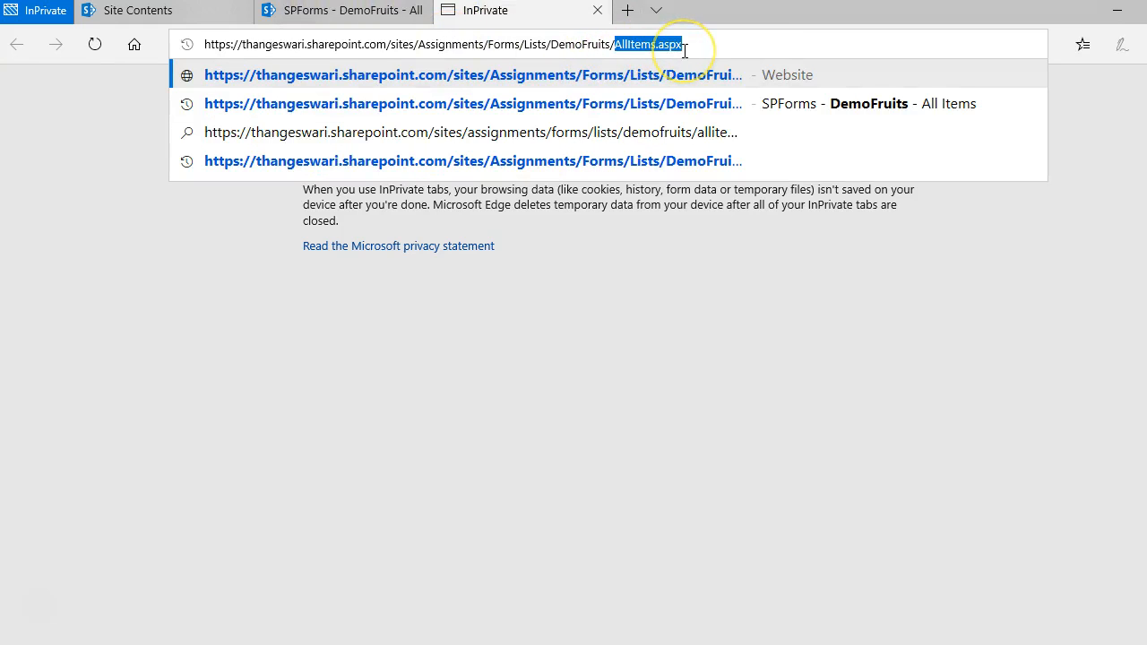
text(Ne)
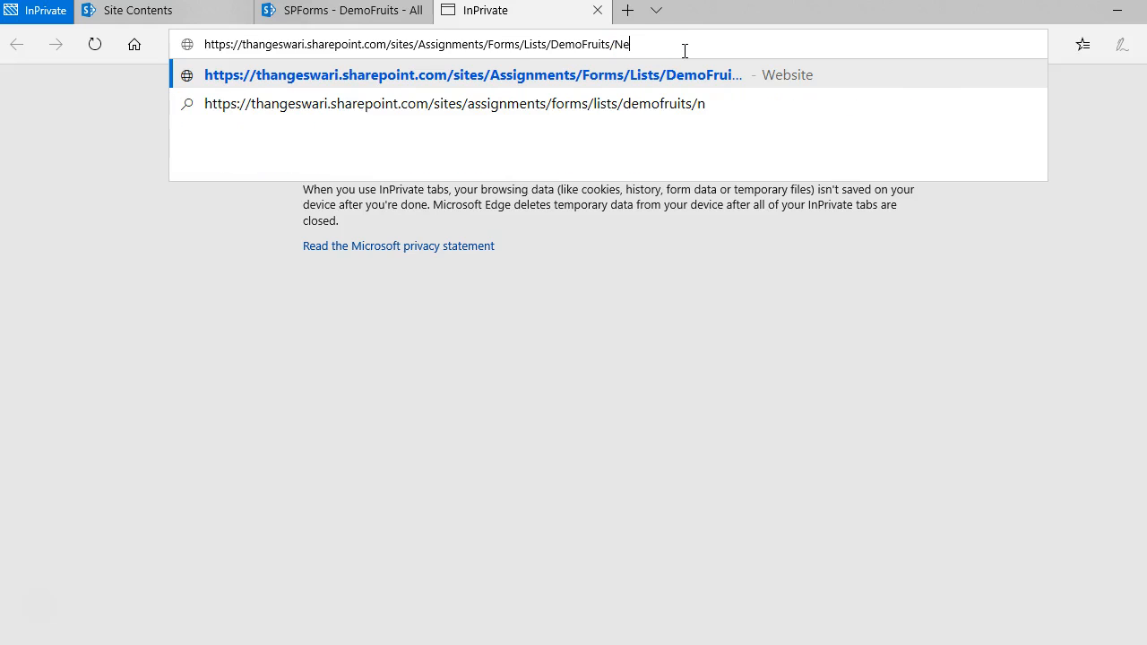
text(wF)
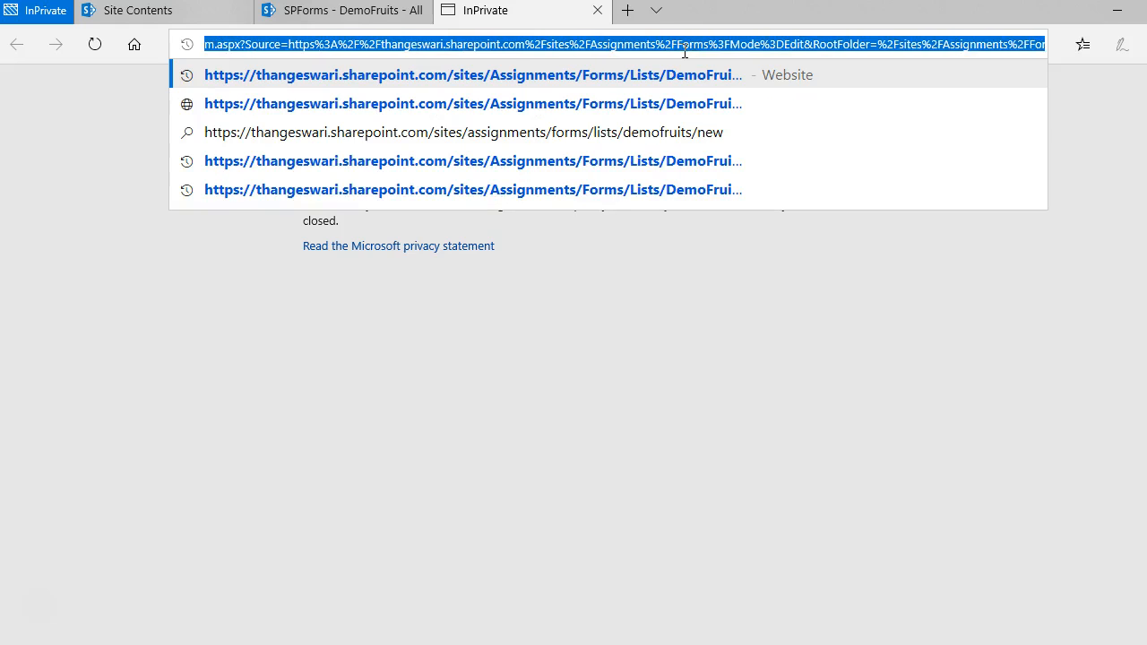
text(orm.aspx)
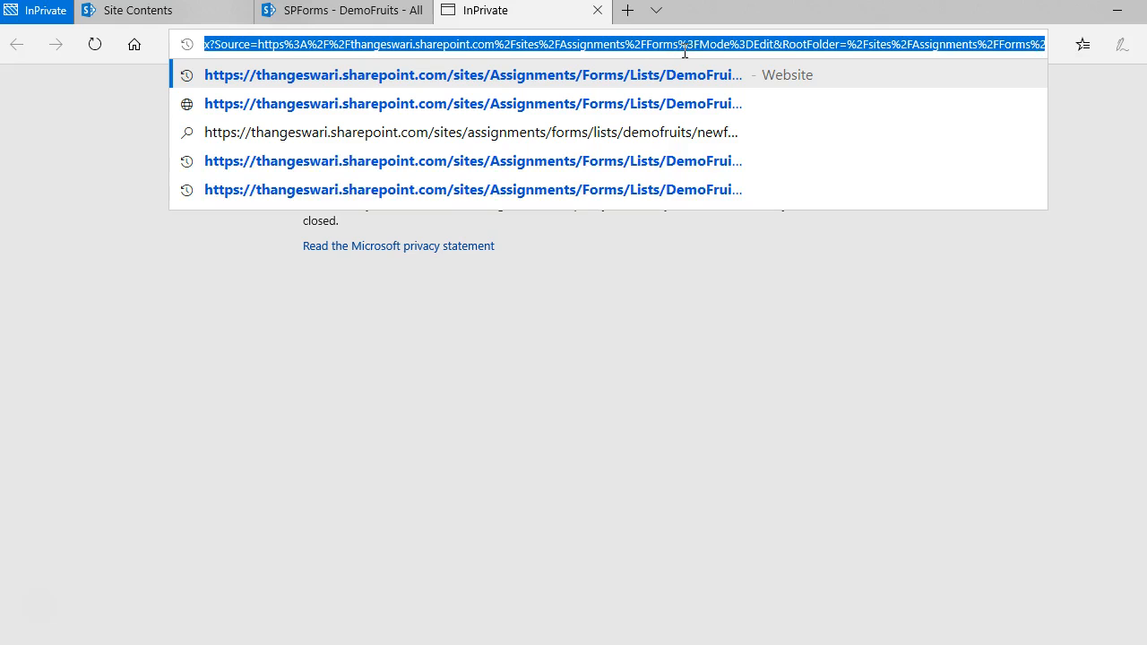
key(Delete)
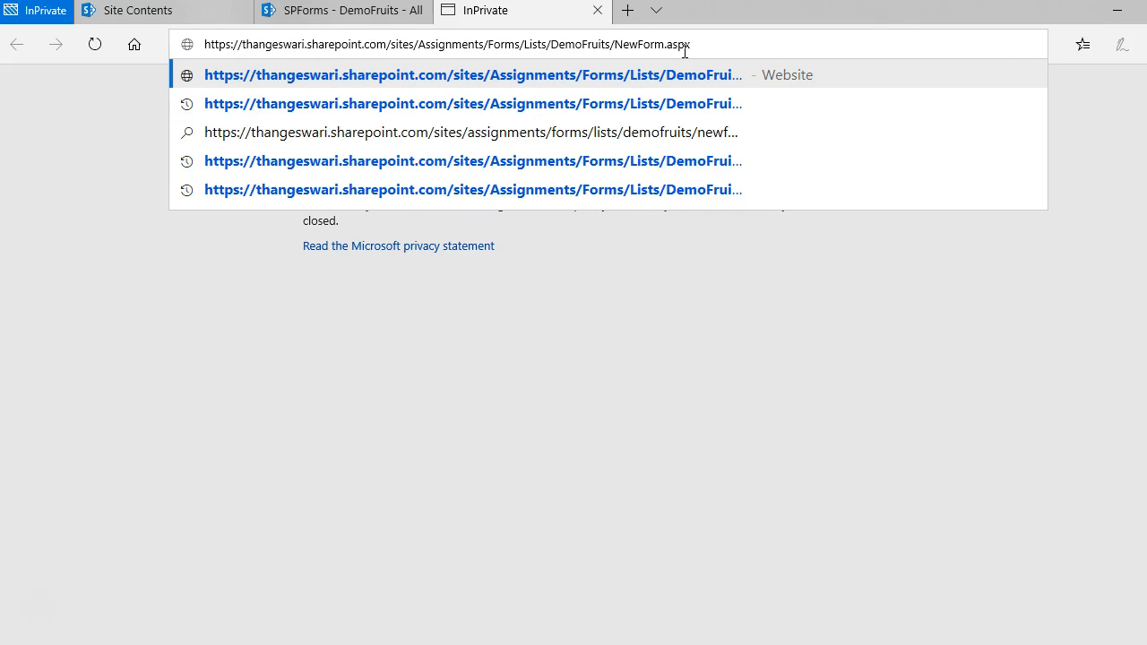
Append ?Source= and the site address ending in /sites/Assignments/Forms to the NewForm.aspx URL, and load the form
text(Source)
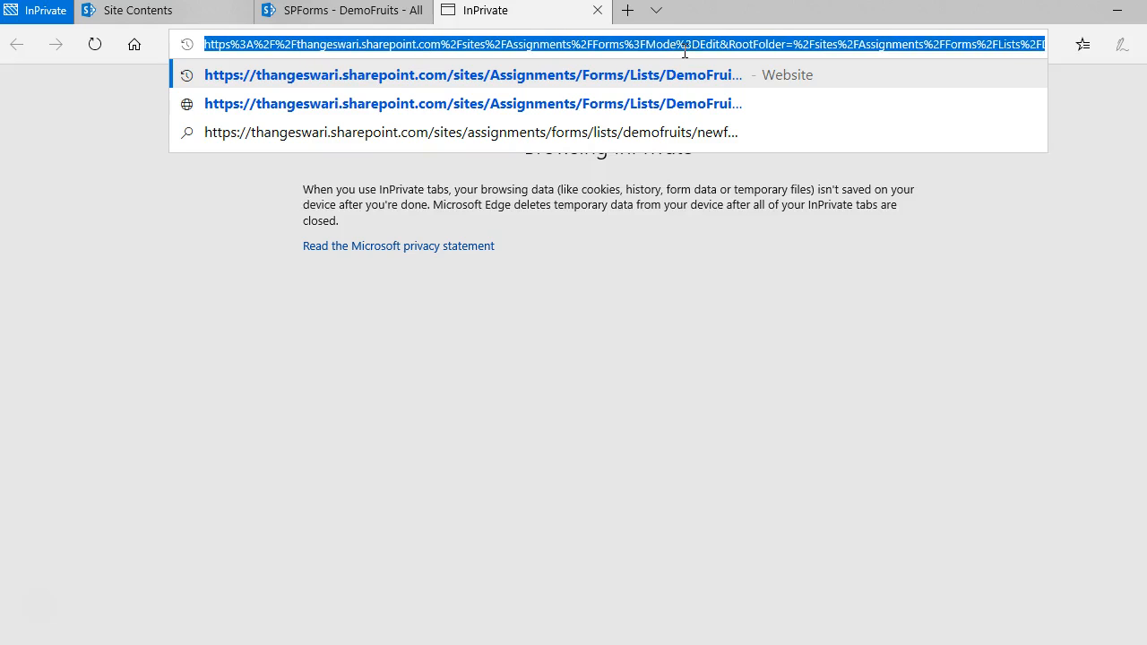
text(=)
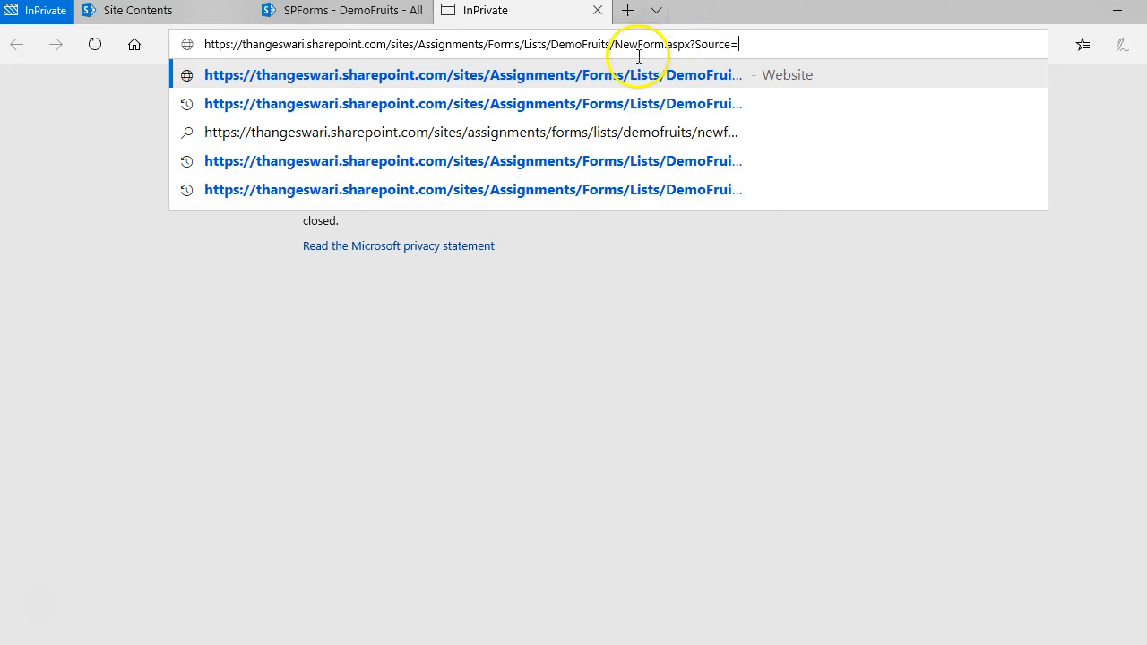
drag(520, 47, 199, 50)
key(ctrl+c)
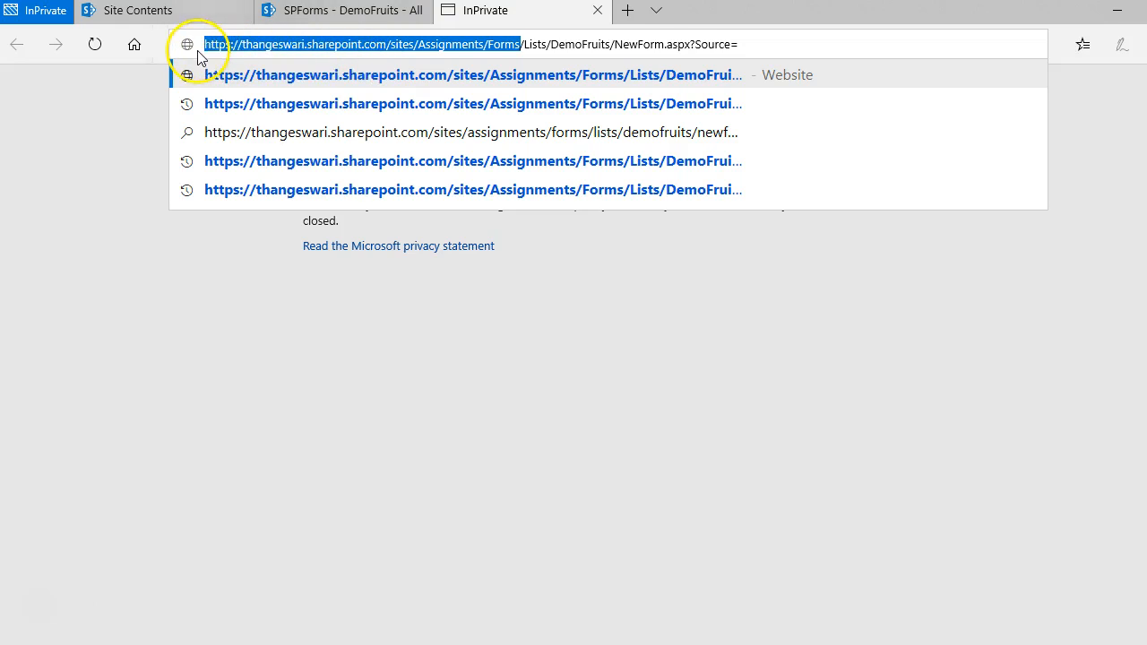
click(763, 44)
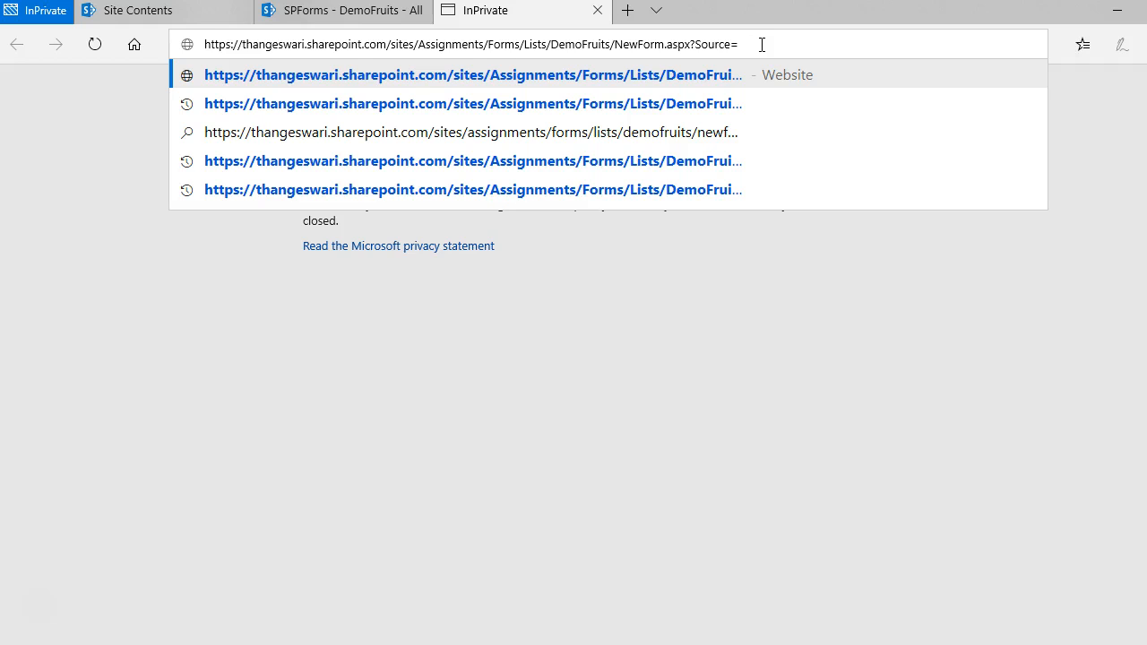
key(ctrl+v)
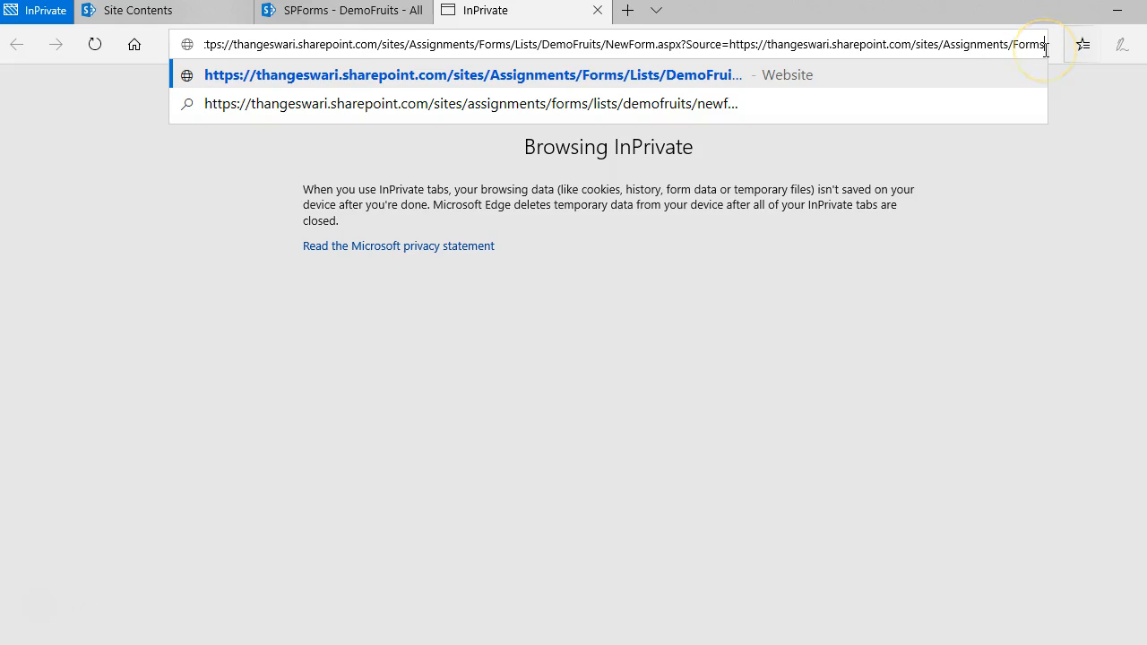
key(Return)
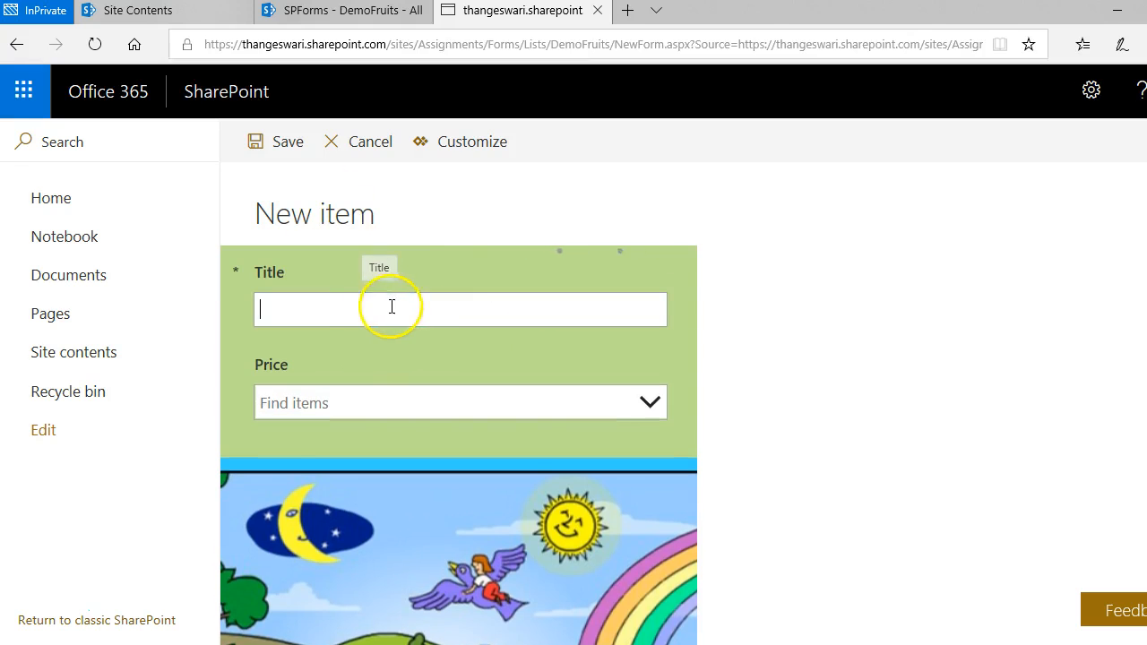
Check the Price choices and the background image on the DemoFruits new item form
scroll(494, 314, down, 2)
click(492, 285)
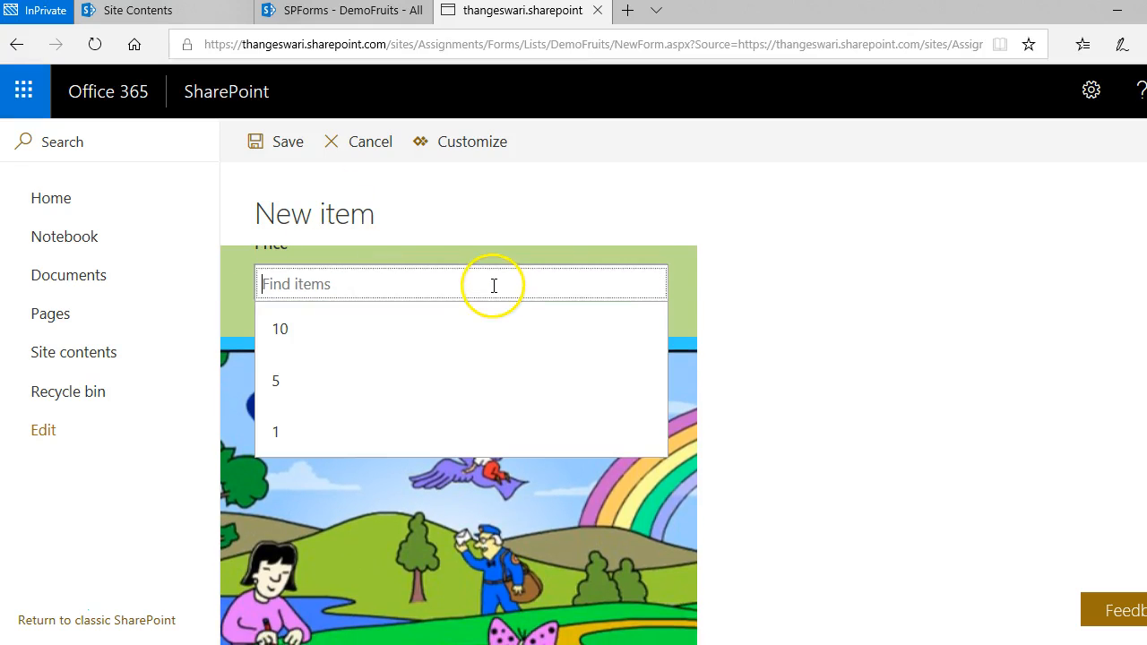
scroll(578, 484, down, 4)
scroll(578, 482, up, 6)
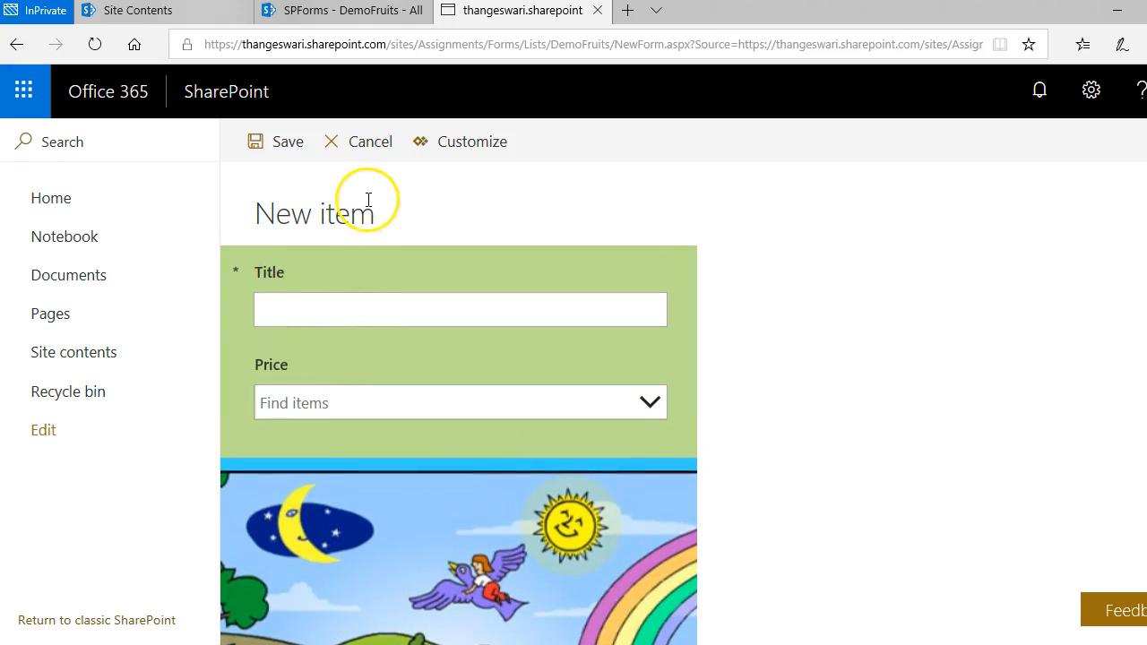
Copy the new item form's full address and open the Quick links web part on the Home page for editing
click(406, 49)
key(ctrl+c)
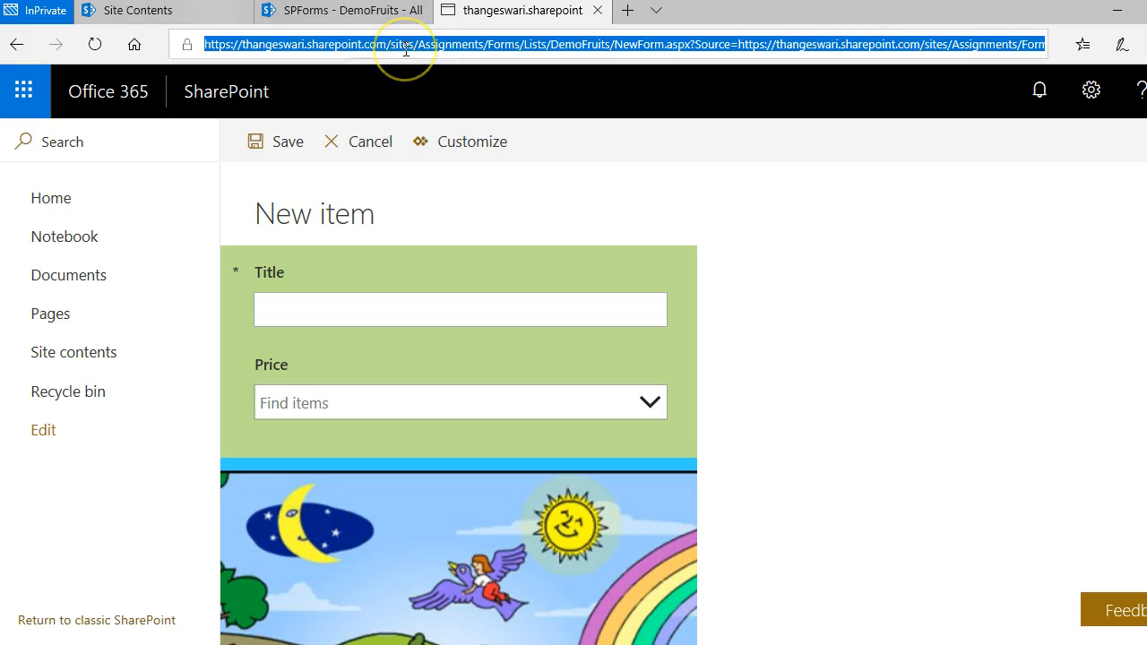
click(72, 197)
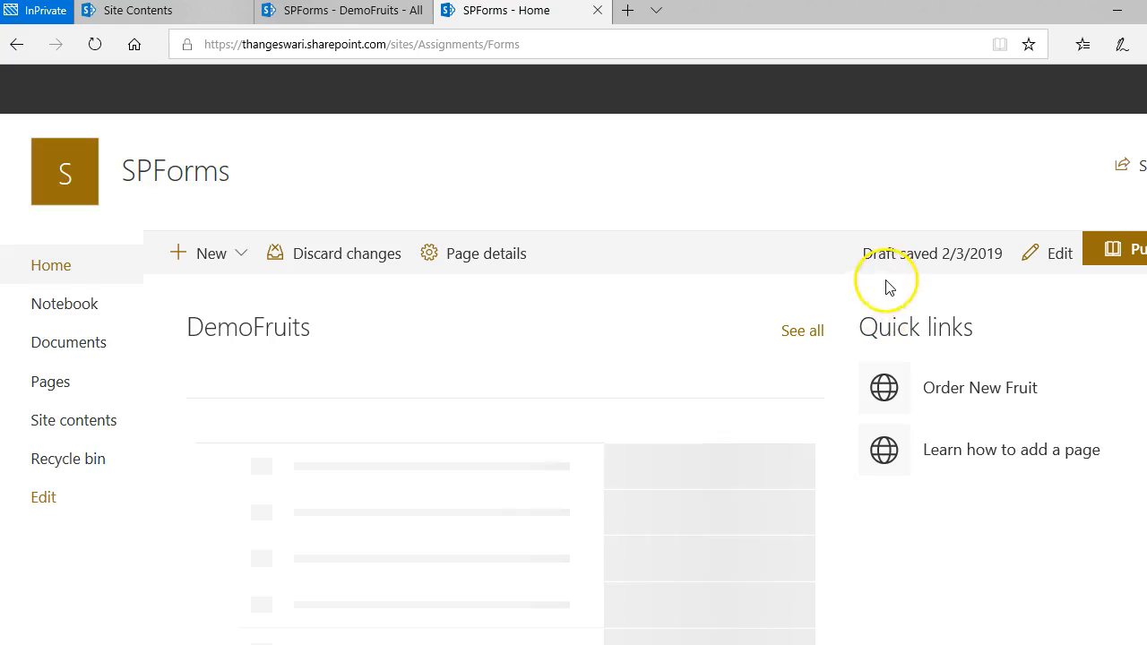
click(1035, 258)
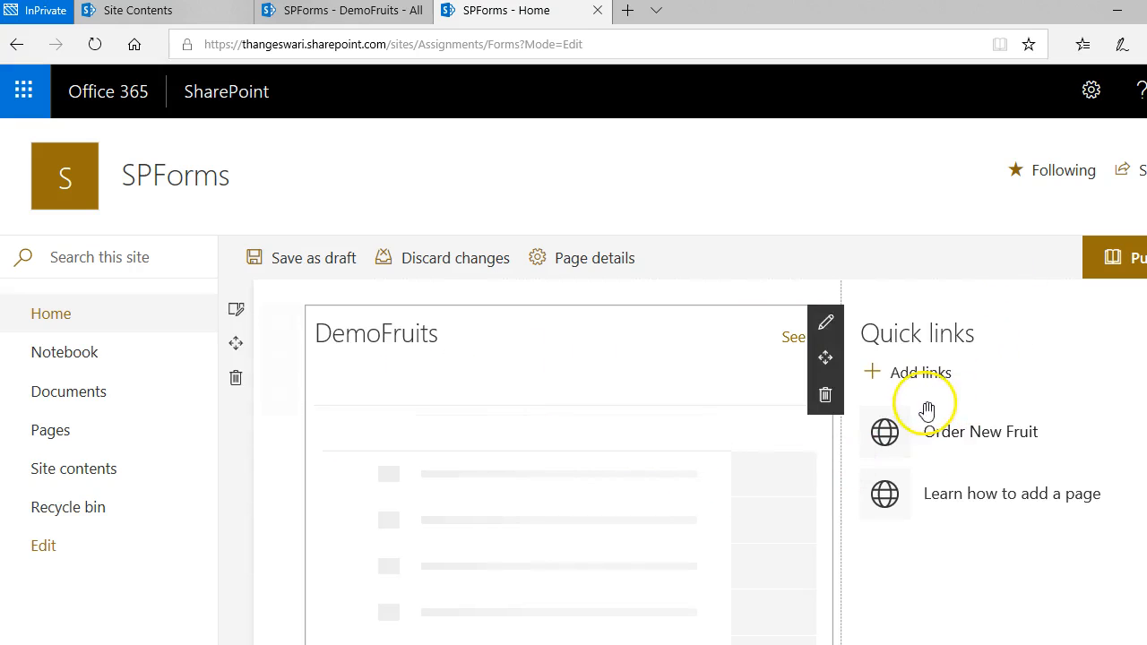
click(826, 324)
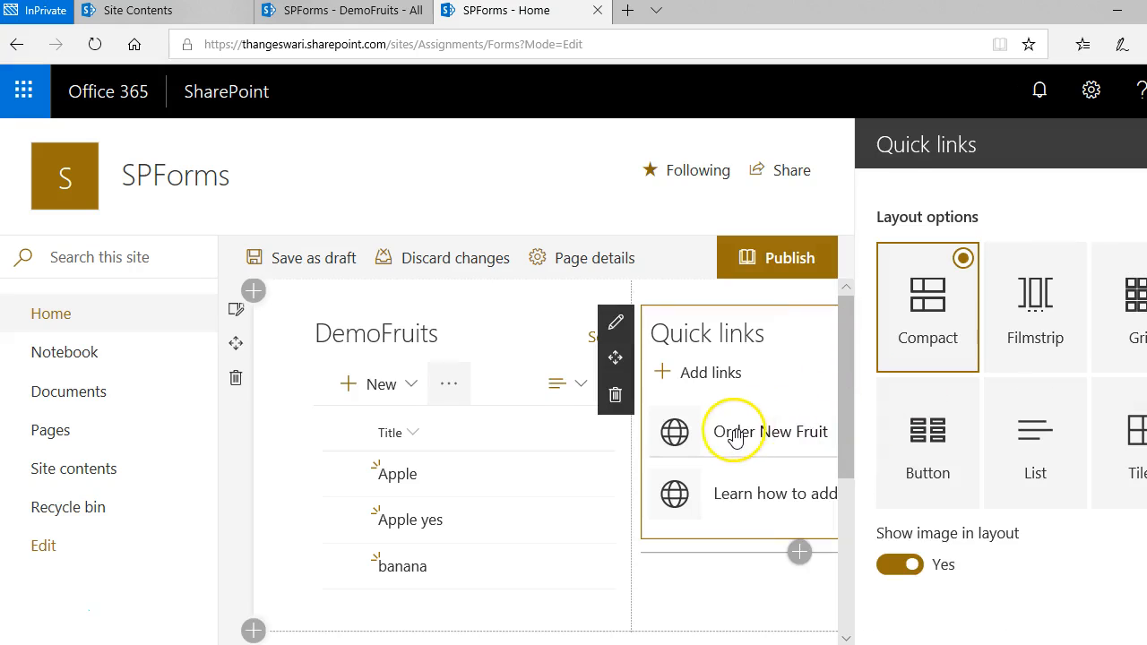
Change the Order New Fruit quick link's target to the copied NewForm.aspx address with its Source parameter
mouse_move(724, 439)
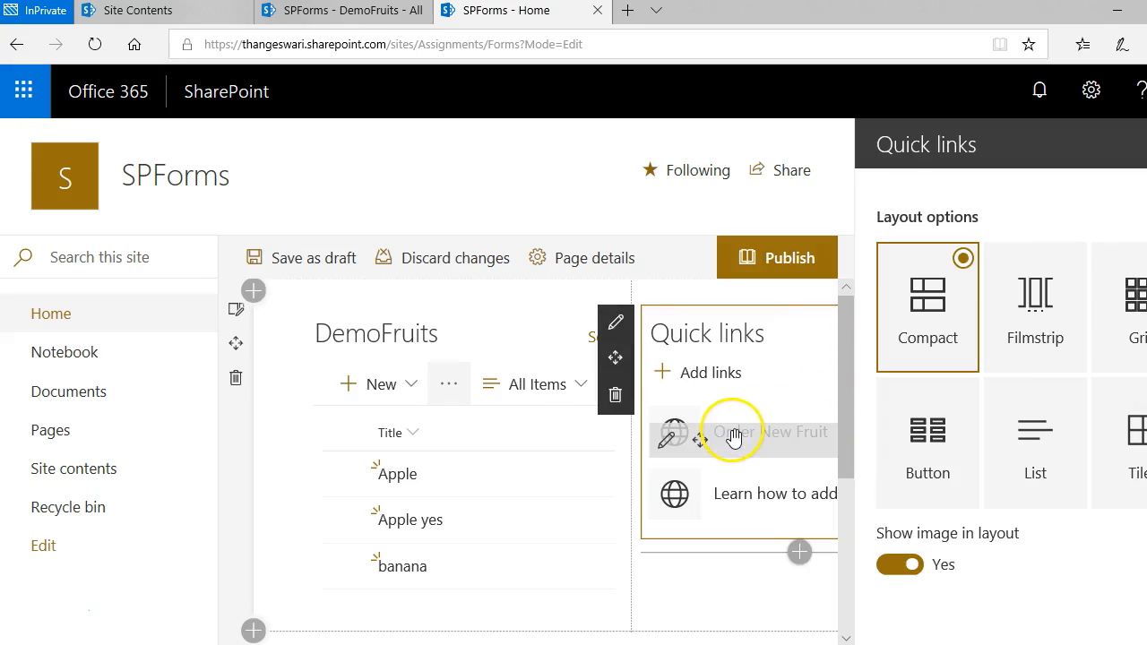
click(667, 440)
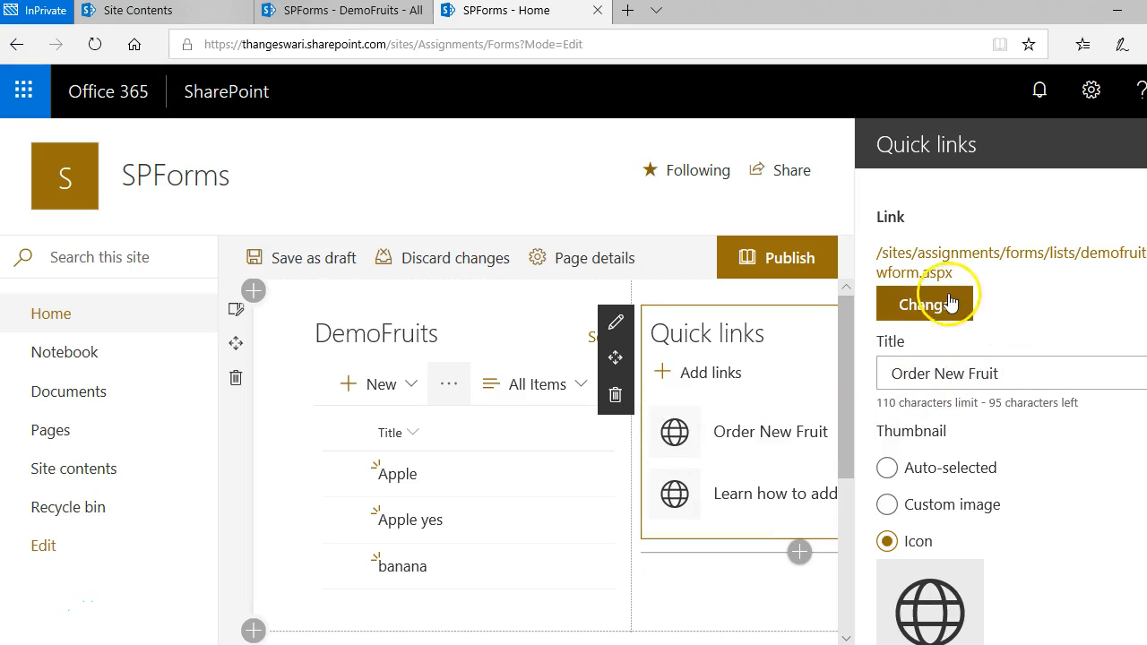
click(924, 305)
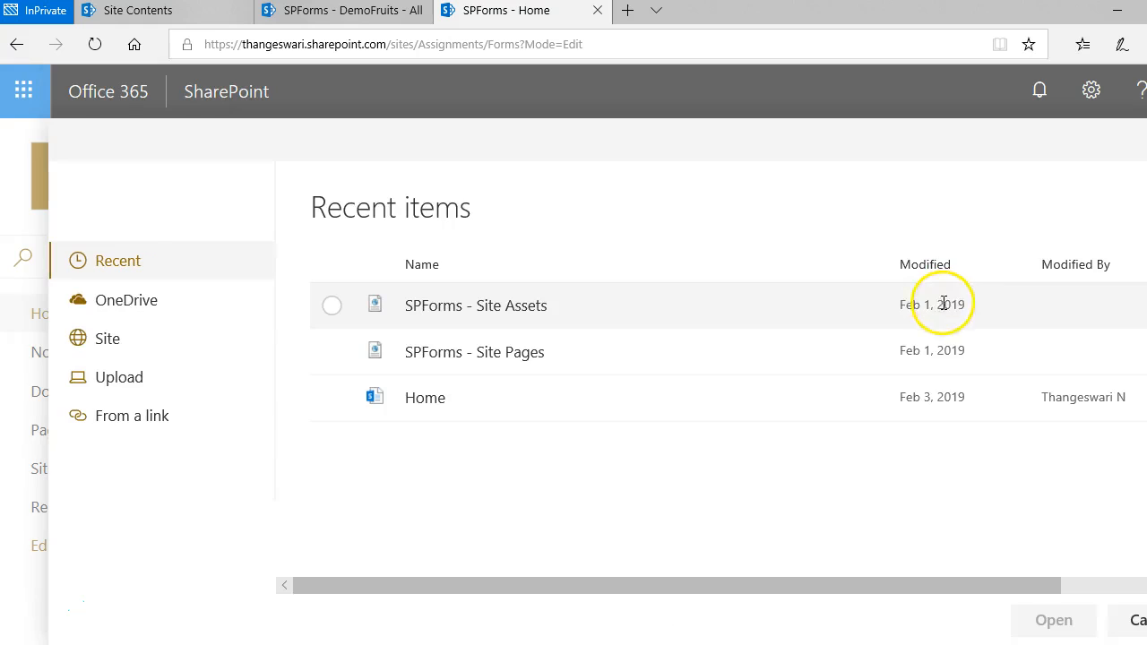
click(130, 417)
drag(409, 297, 300, 301)
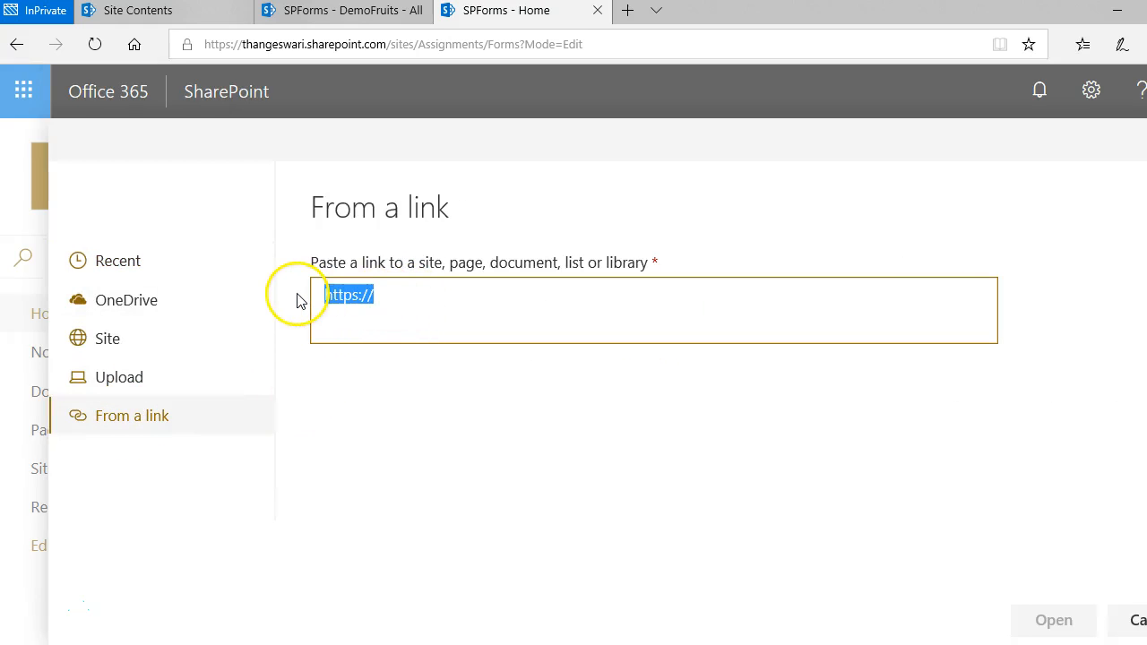
key(ctrl+v)
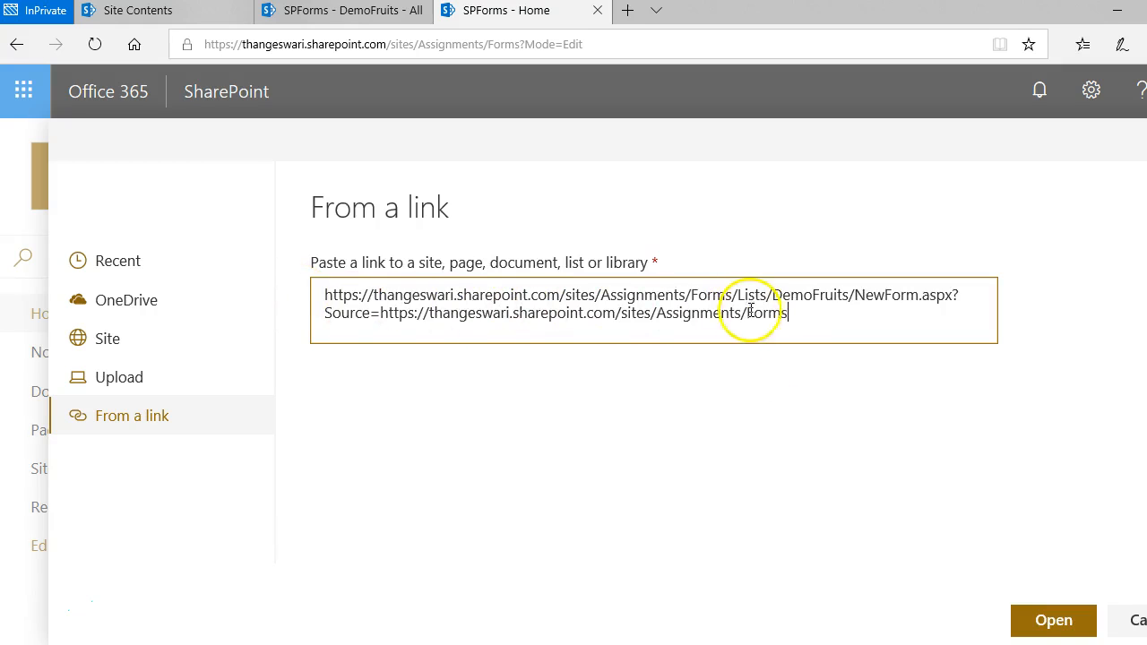
click(1053, 620)
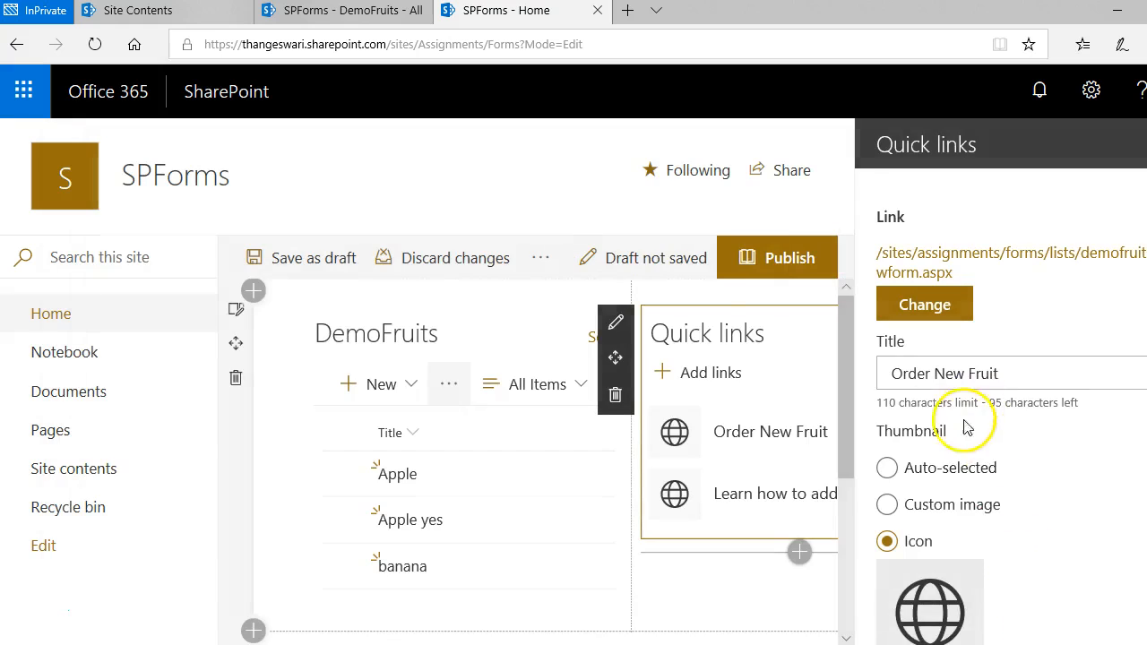
Search the icon library for "add" and set the Order New Fruit thumbnail to the boxadditionsolid icon
scroll(1030, 564, down, 1)
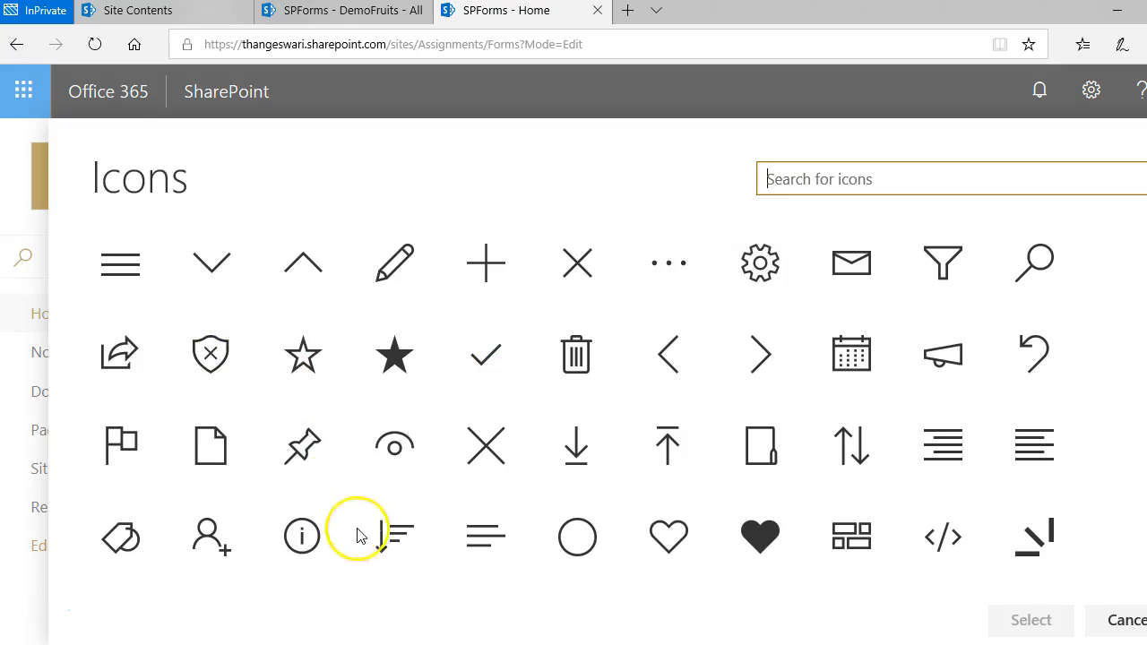
scroll(784, 464, down, 3)
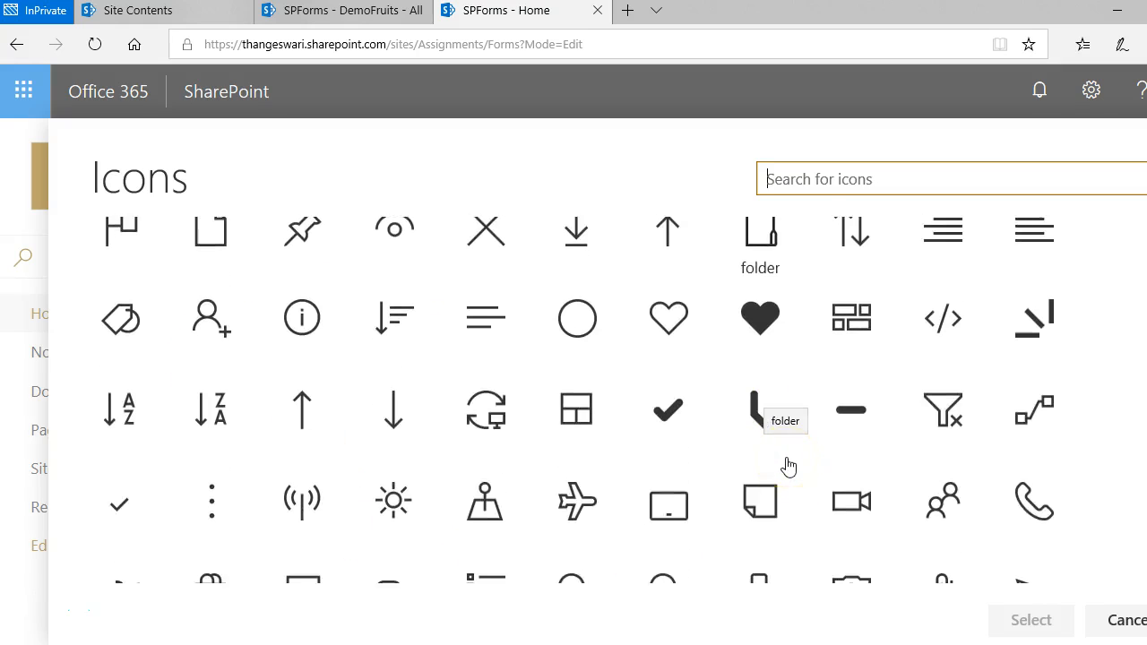
scroll(787, 466, down, 1)
scroll(788, 466, down, 2)
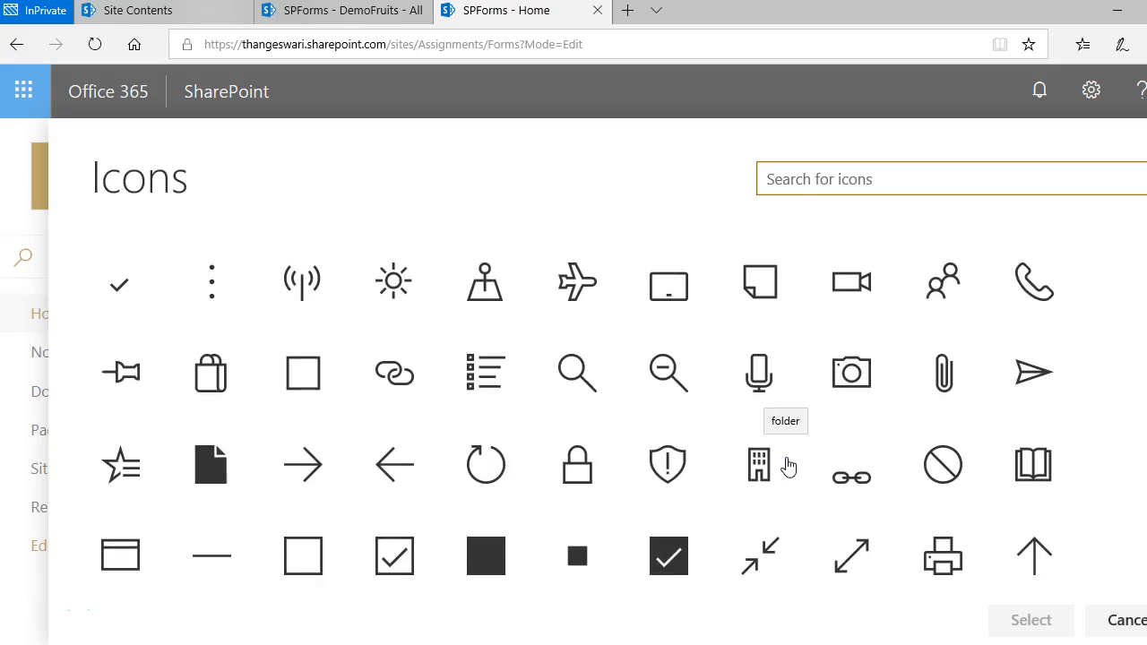
scroll(897, 440, down, 10)
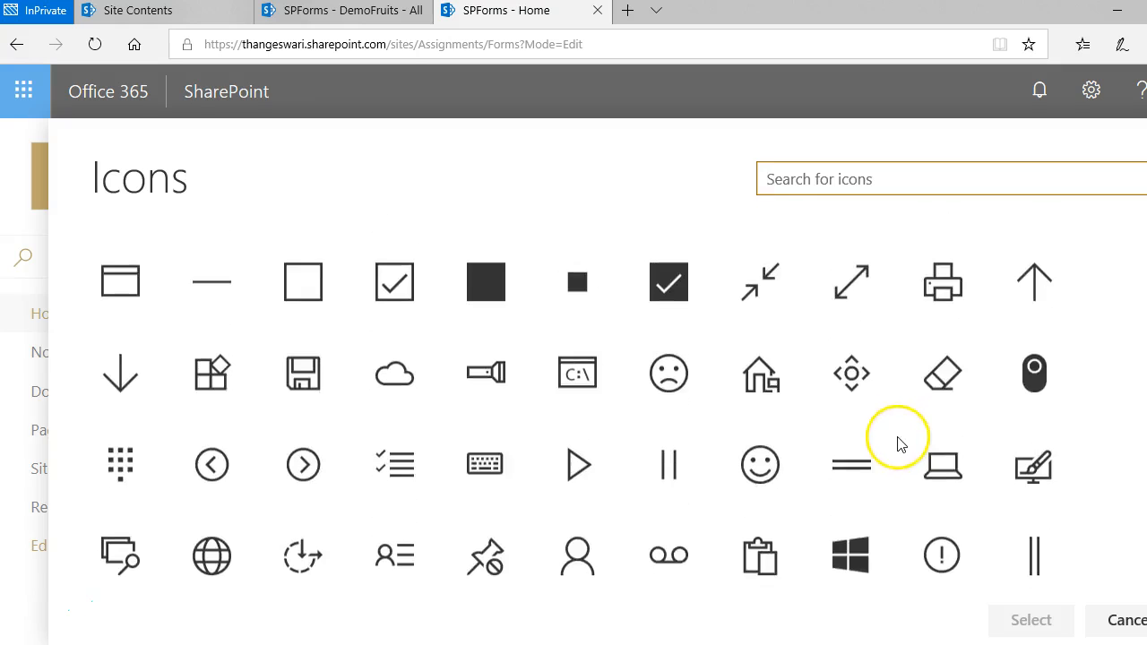
scroll(645, 504, down, 15)
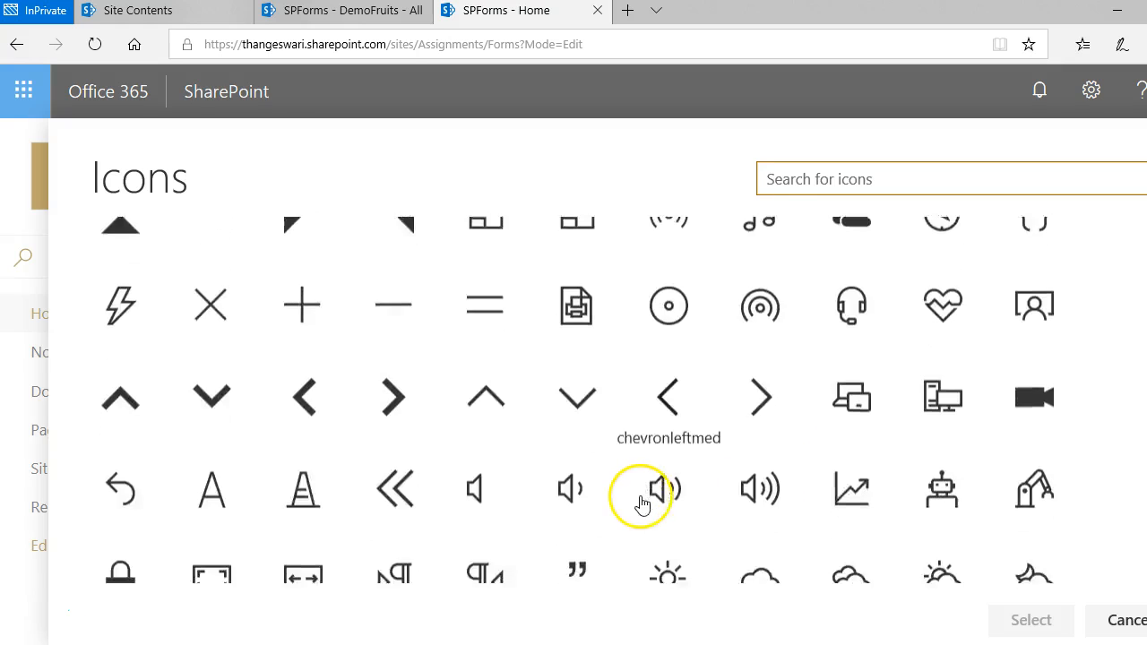
scroll(639, 503, down, 10)
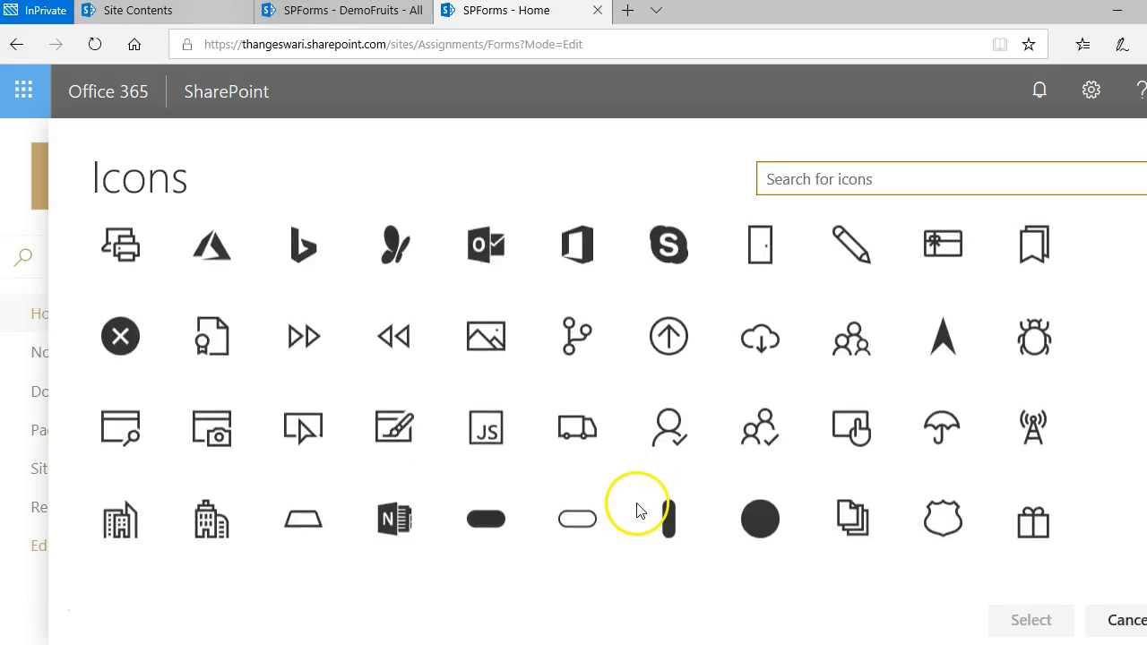
click(777, 192)
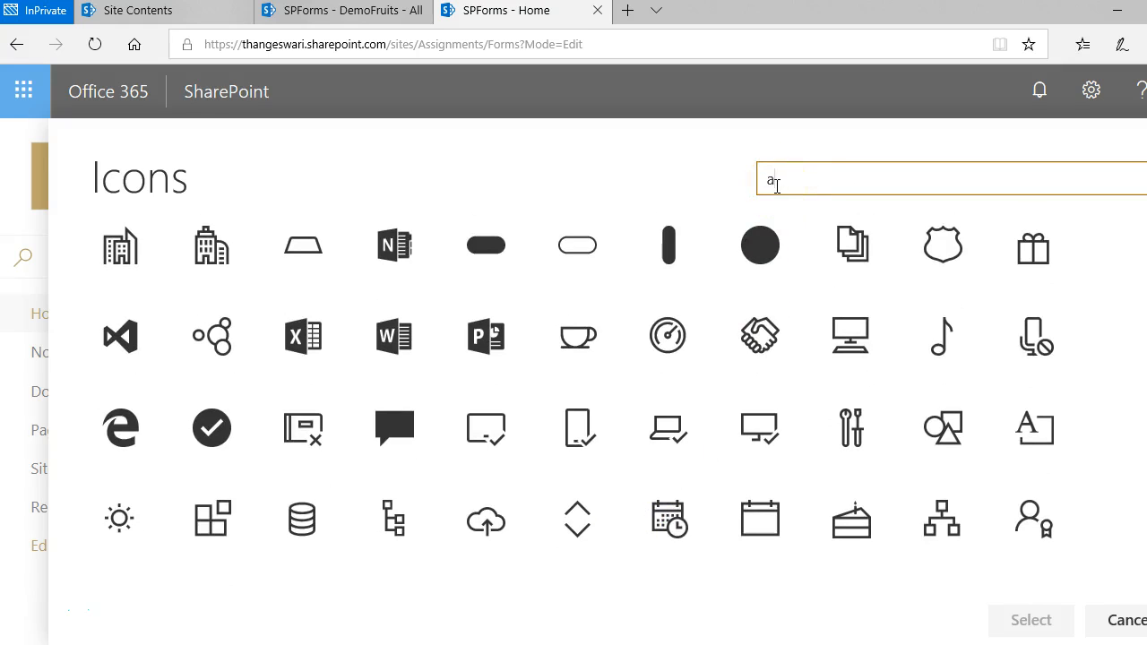
text(a)
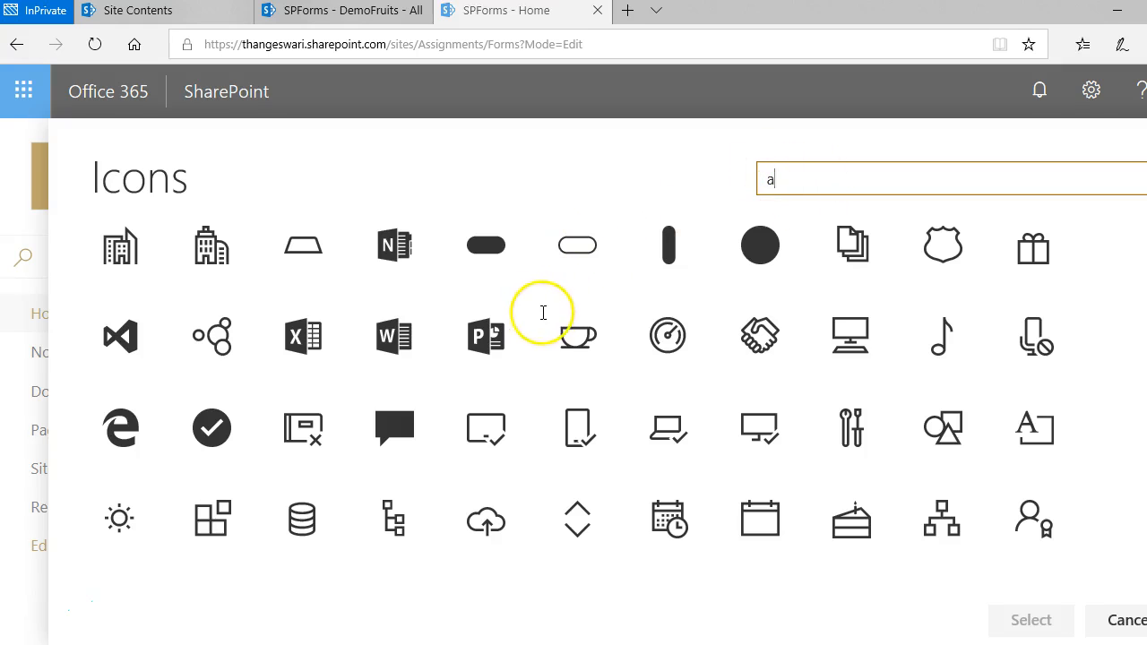
text(dd)
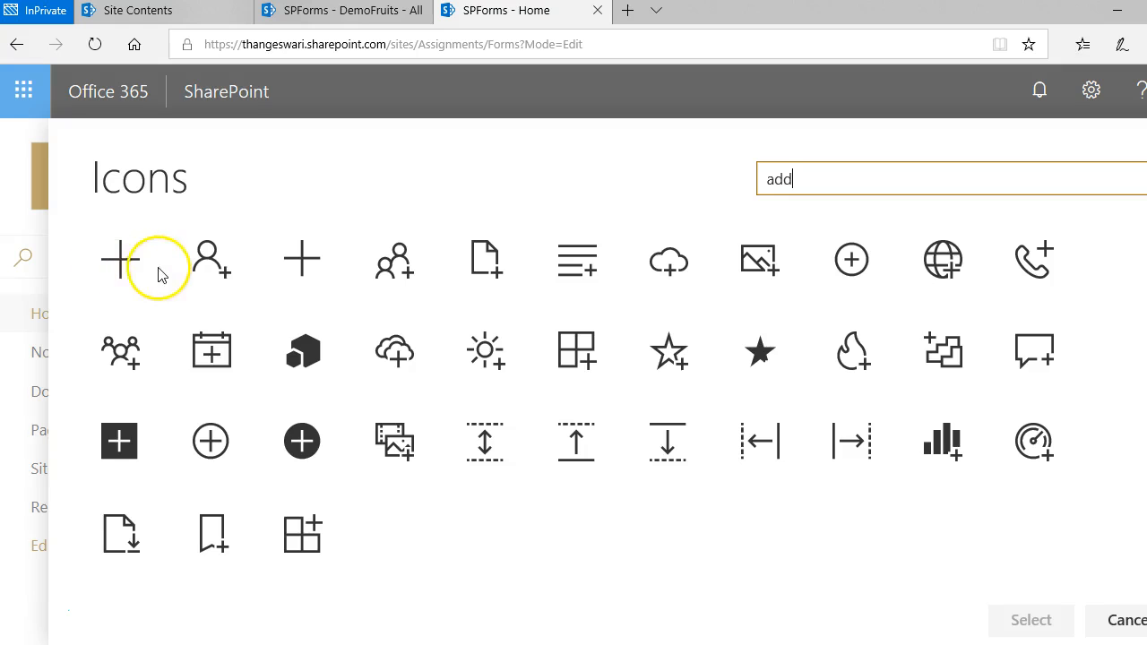
click(107, 436)
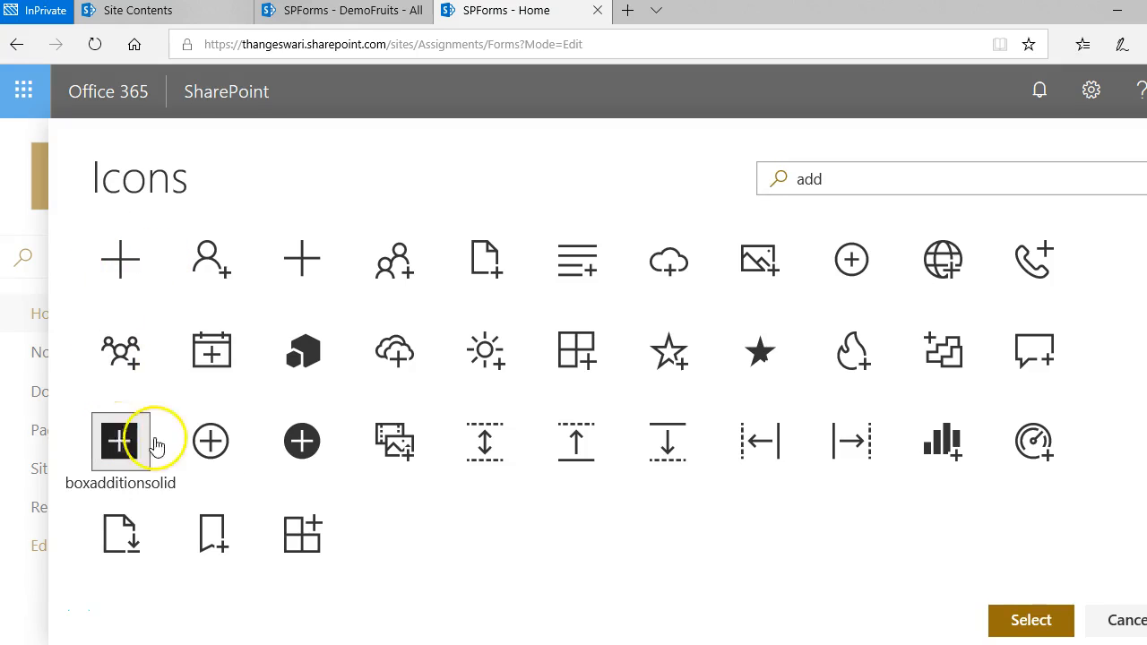
click(1026, 621)
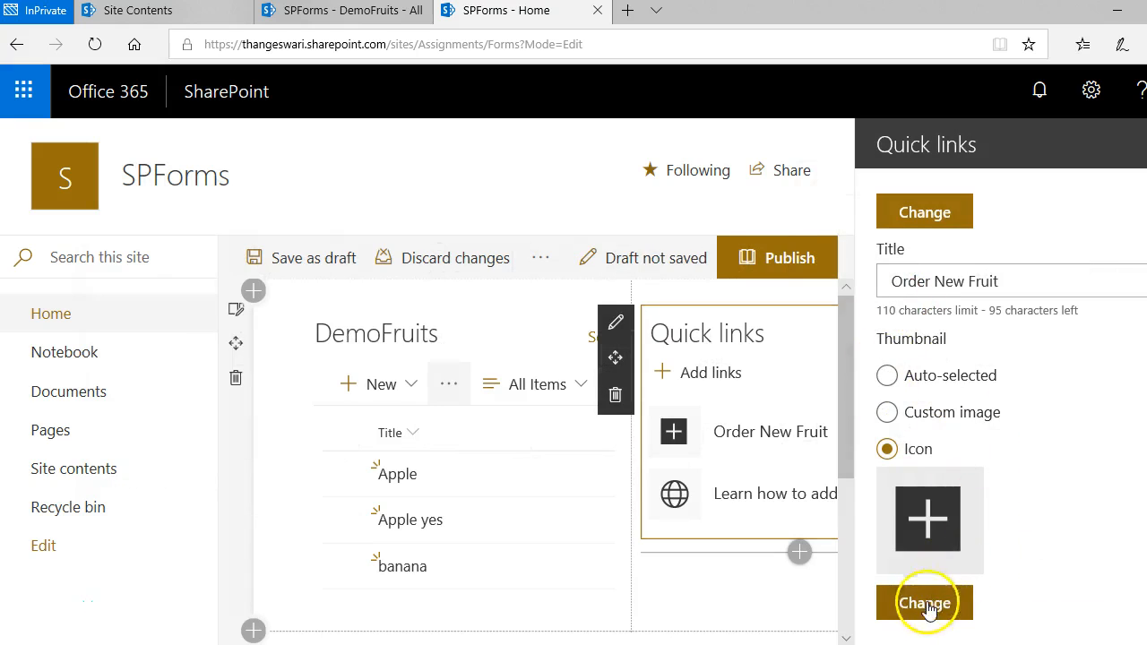
Close the Order New Fruit link settings without changing its target, and publish the Home page
click(907, 221)
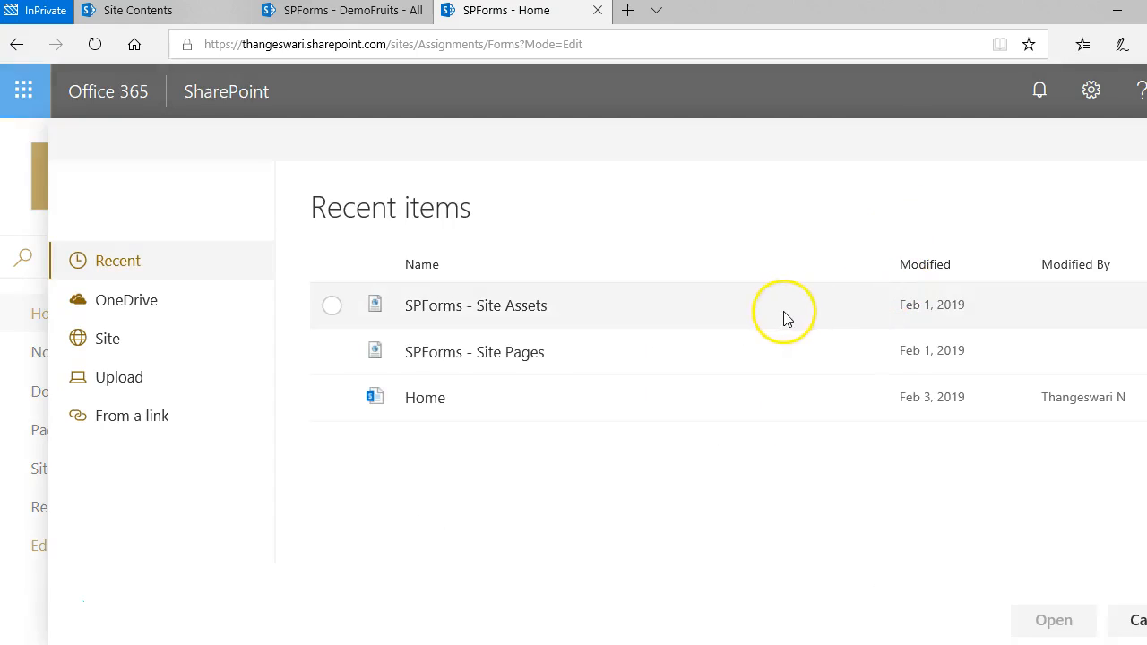
click(1135, 621)
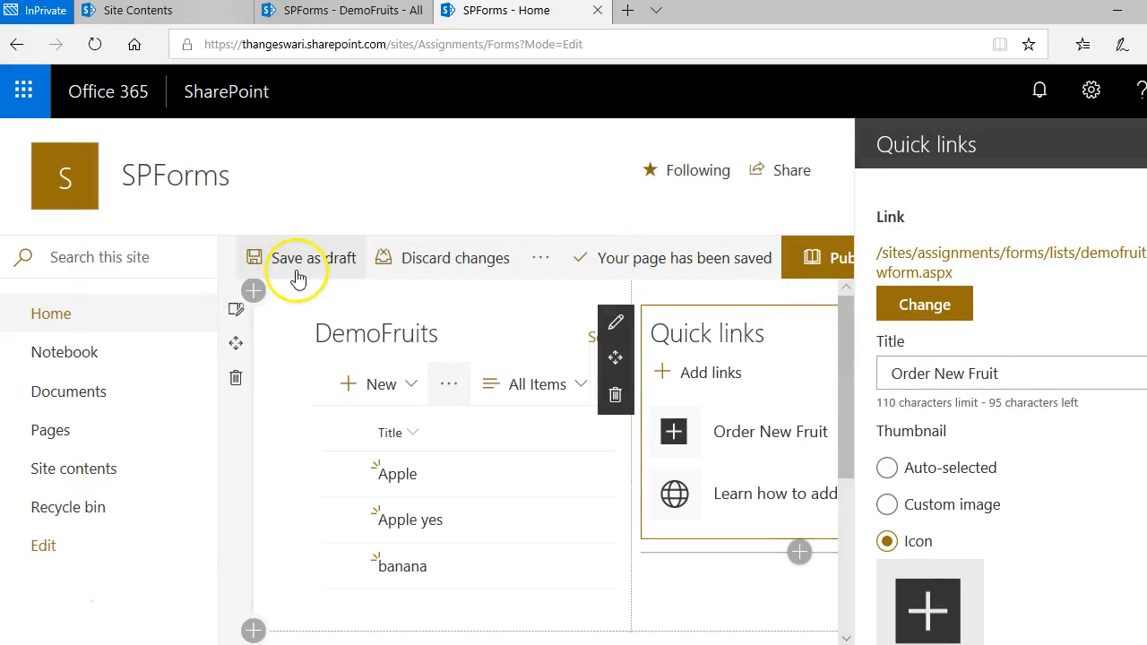
click(1146, 144)
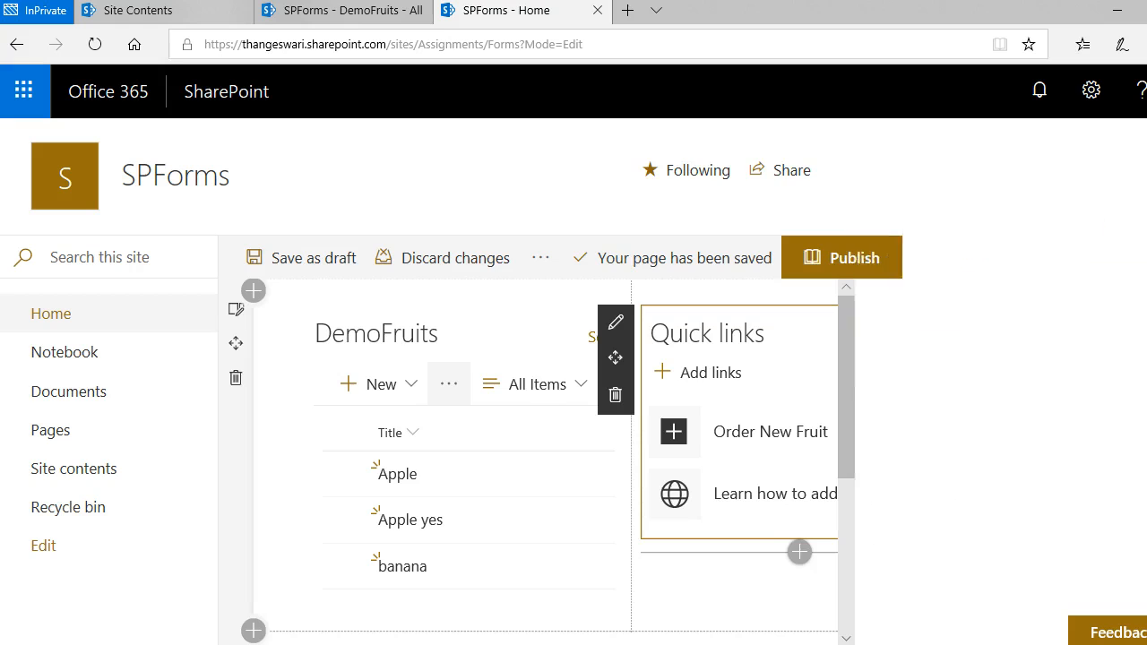
click(1106, 267)
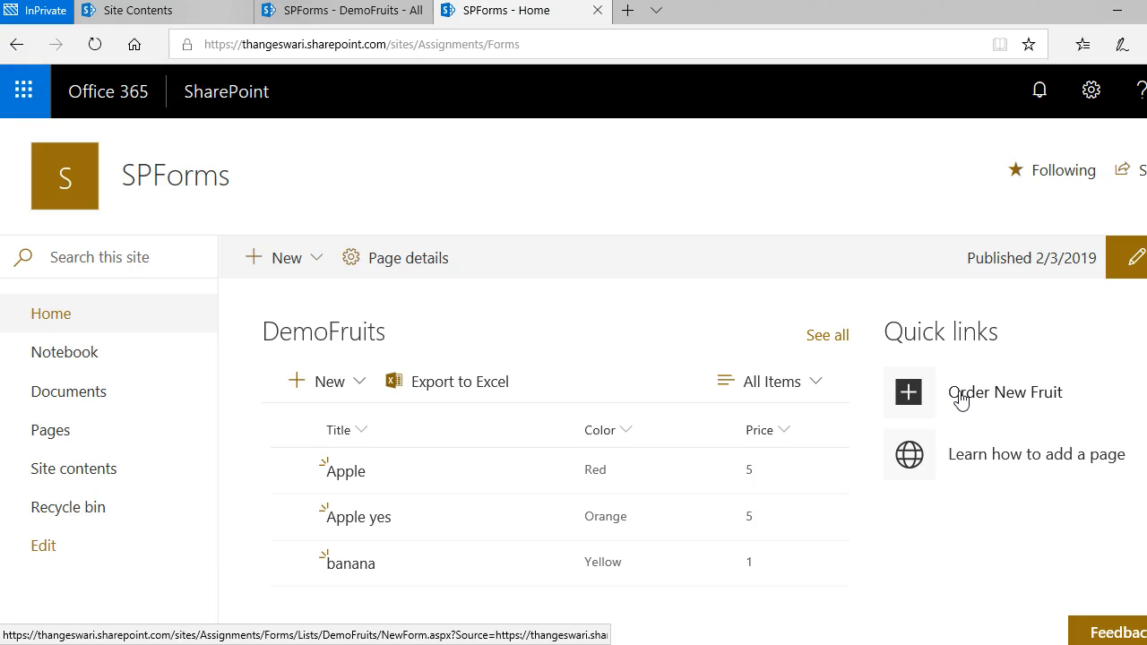
Submit an item titled Green Apple with Price 10 through the Order New Fruit quick link, and check the DemoFruits list on the Home page
click(907, 400)
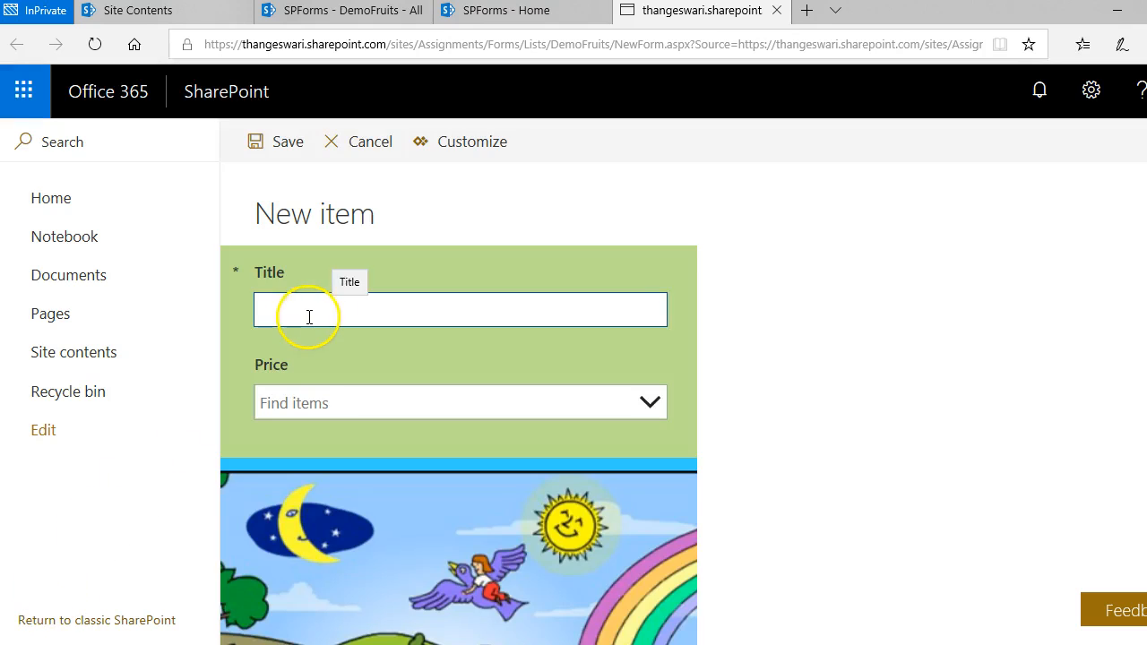
click(313, 300)
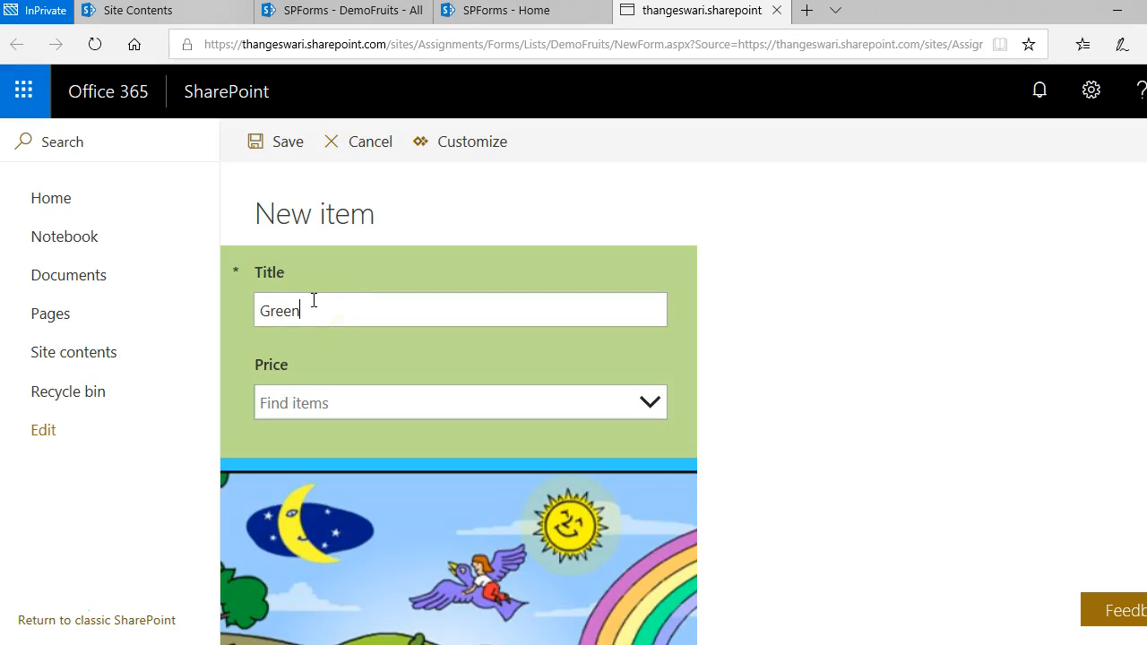
click(318, 403)
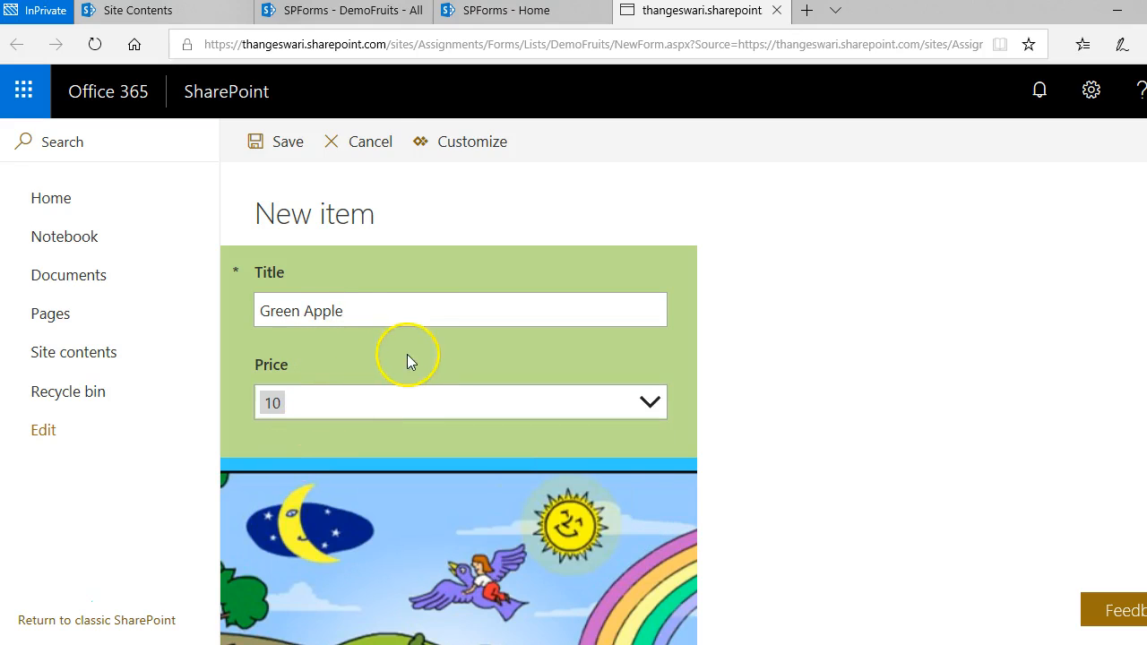
click(295, 149)
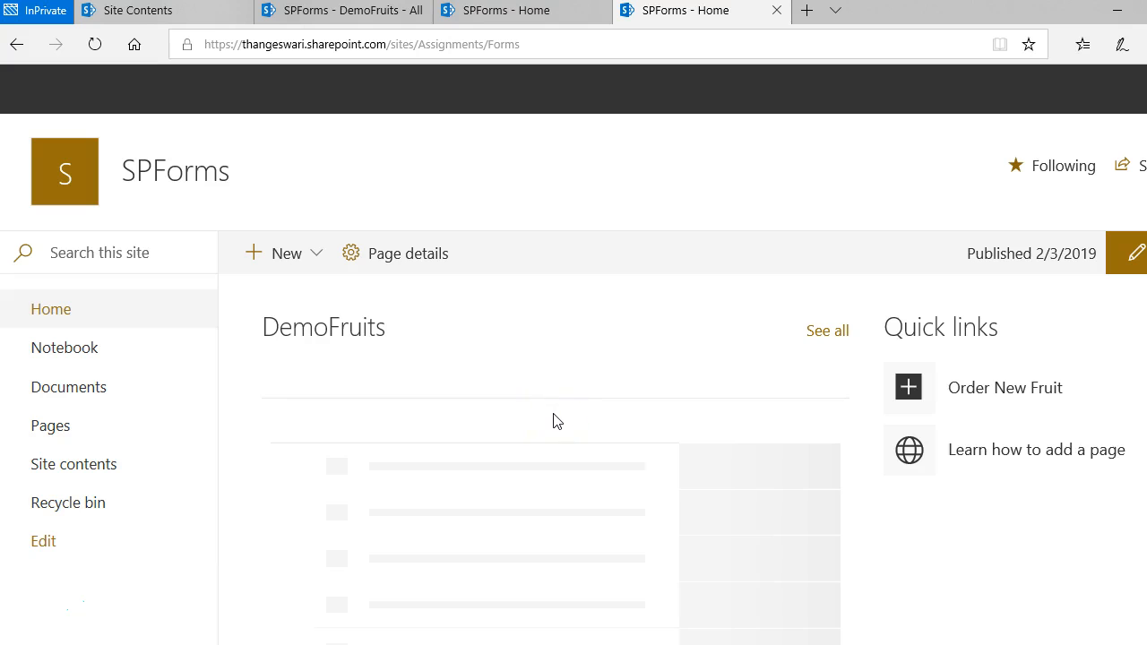
scroll(631, 366, down, 1)
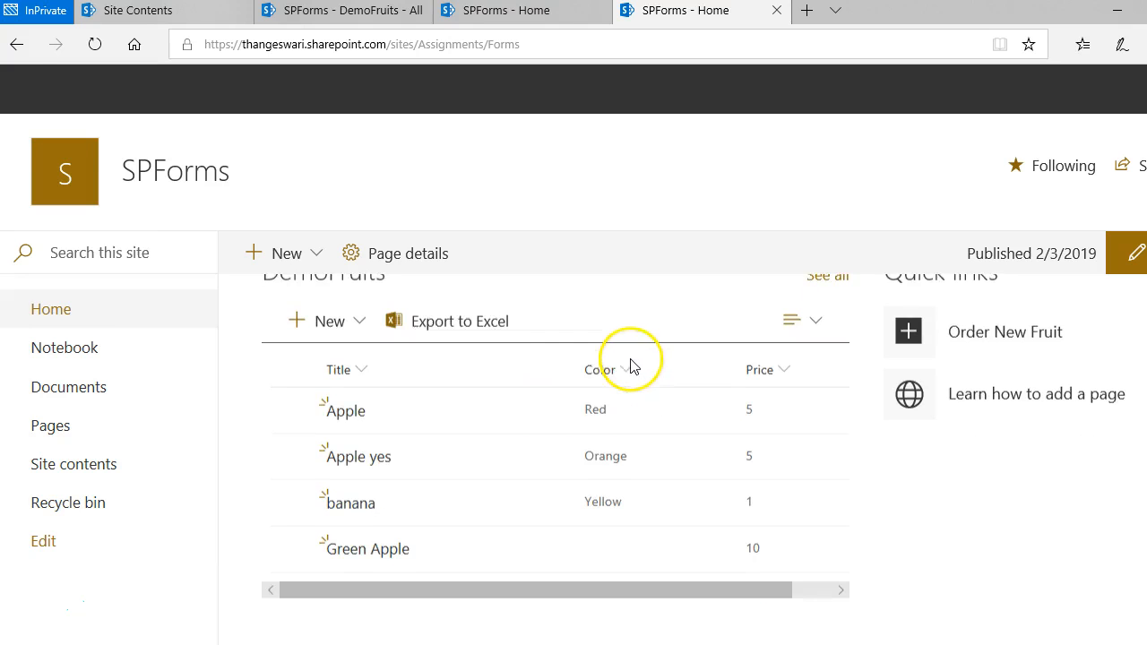
scroll(446, 455, up, 1)
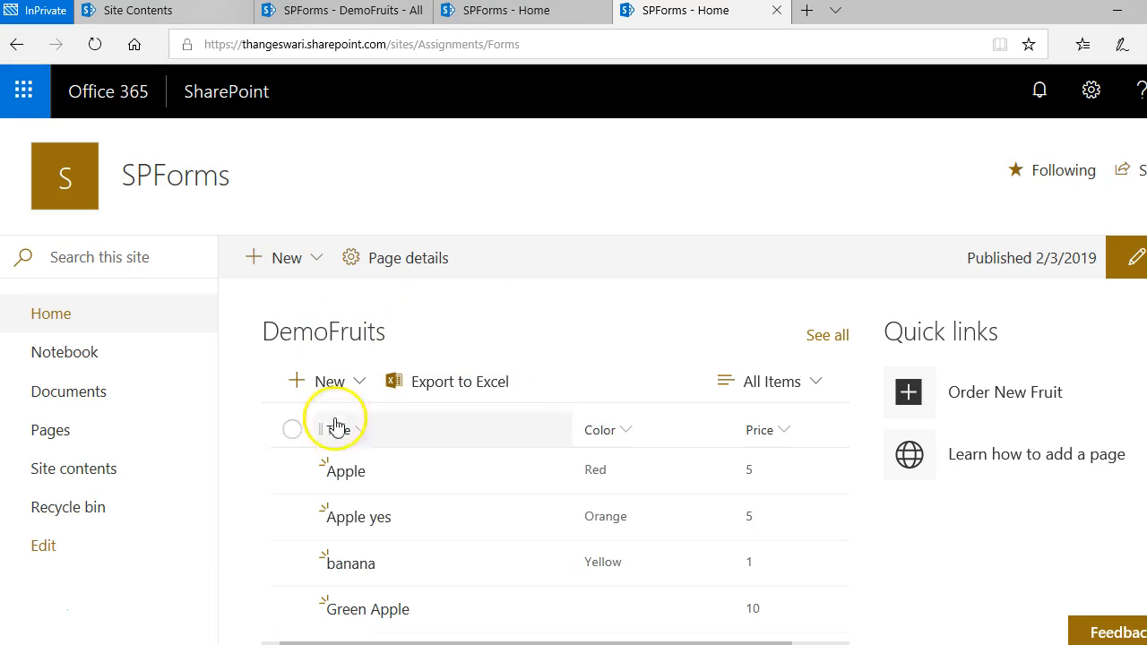
scroll(423, 541, down, 1)
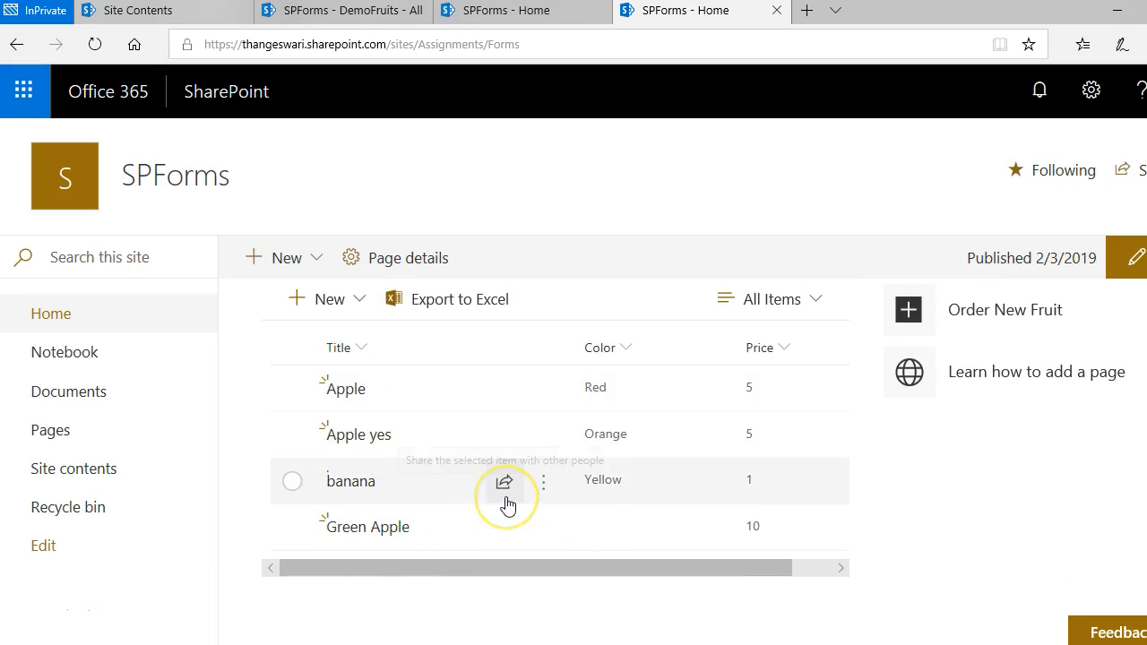
scroll(508, 506, up, 1)
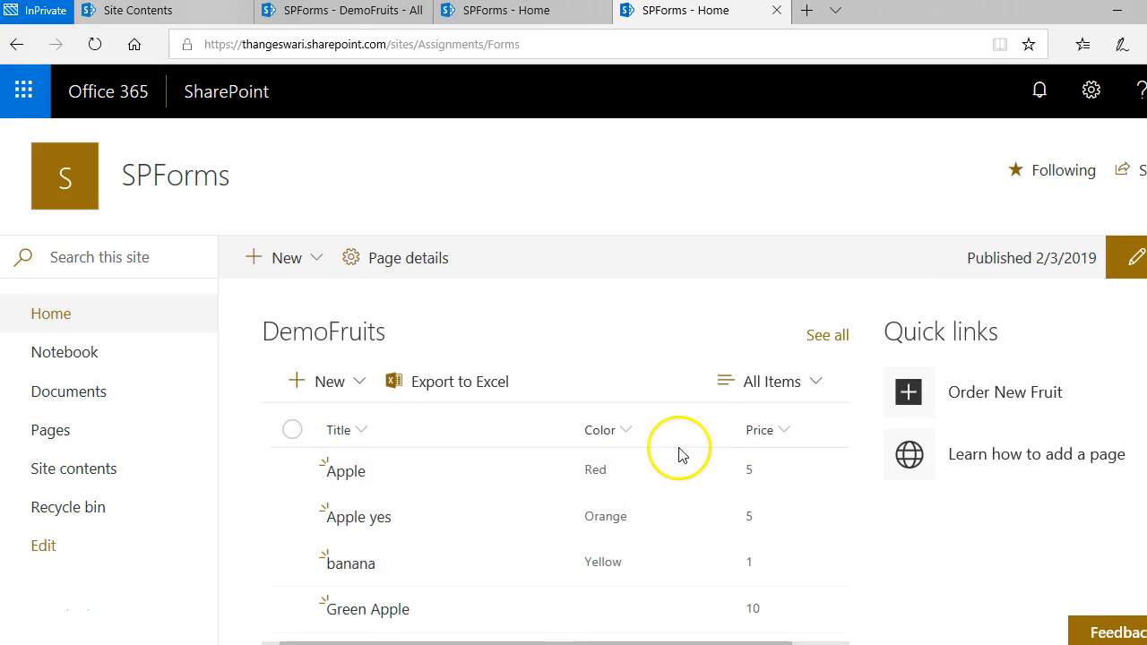
scroll(680, 425, down, 1)
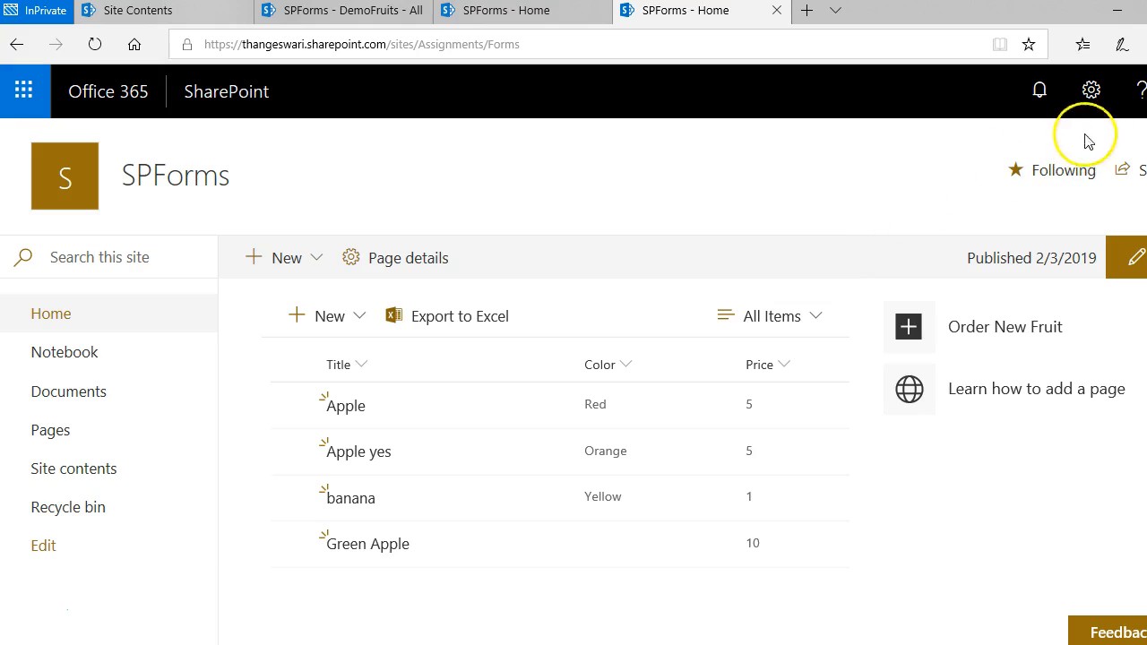
Add a new page to the SPForms site and name it ThankYou
click(1091, 89)
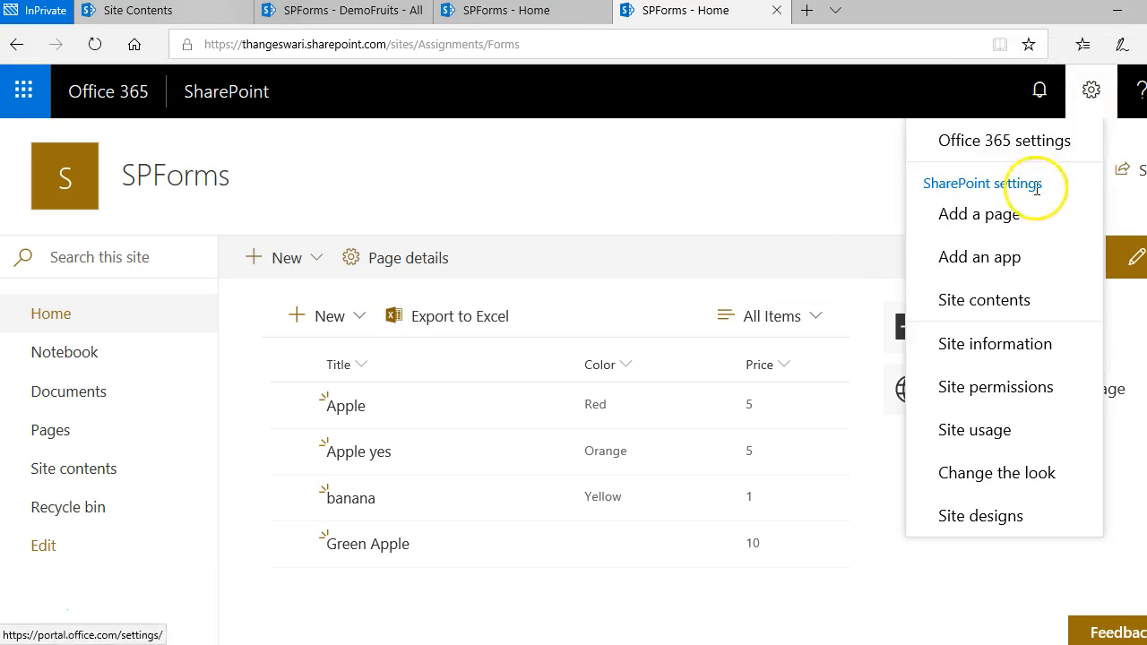
click(1027, 215)
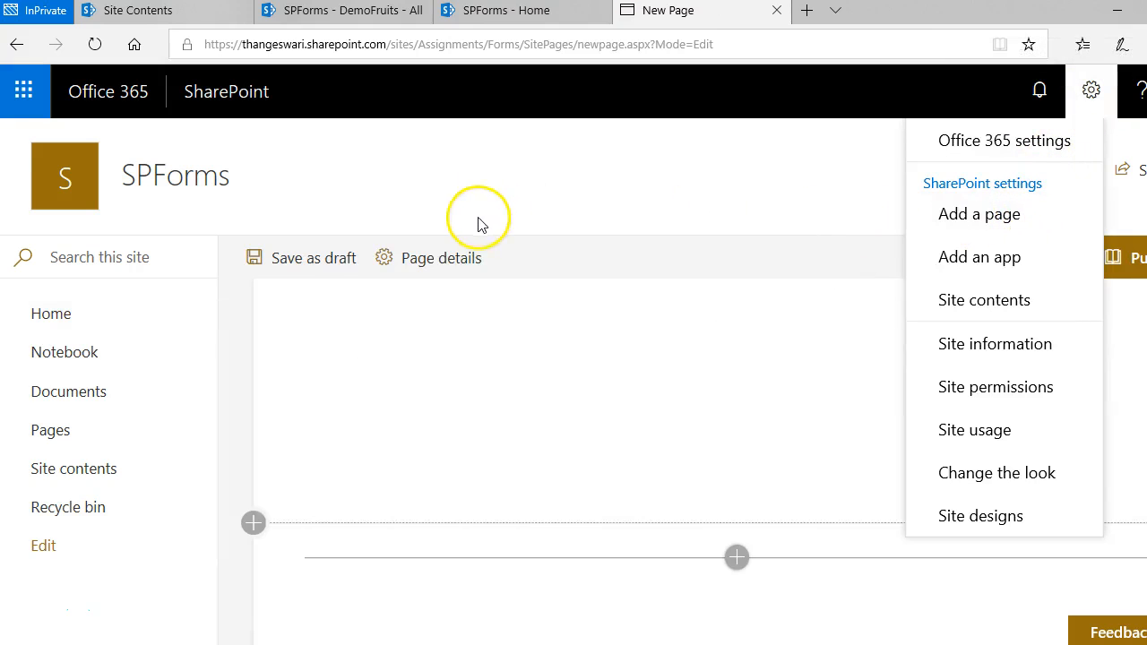
click(488, 440)
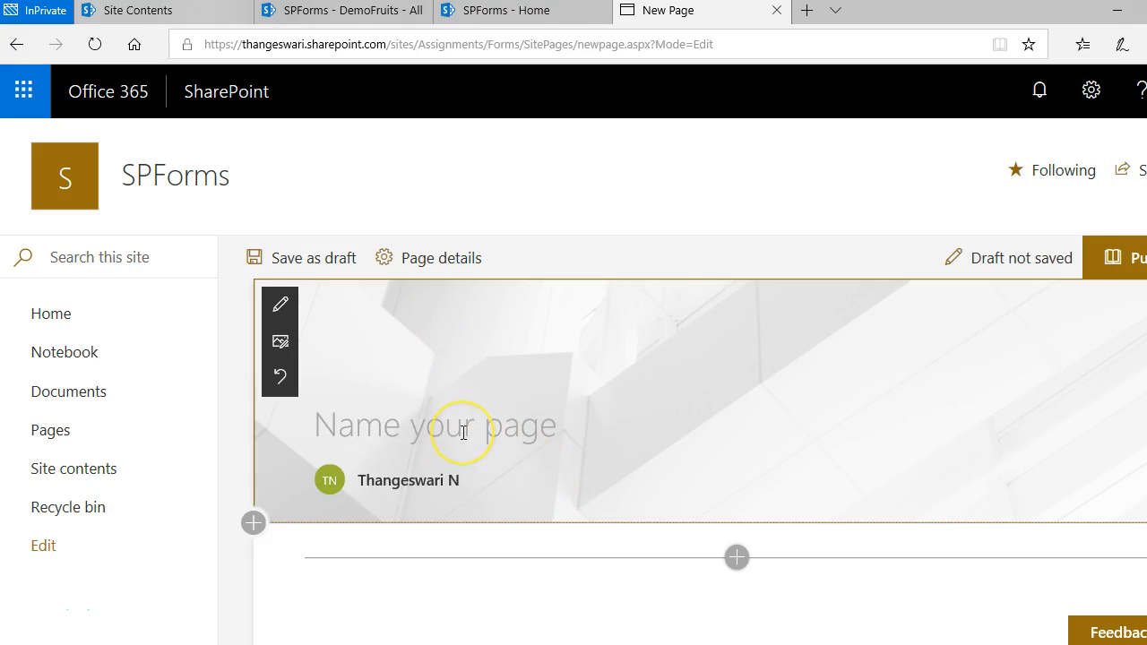
text(Thank)
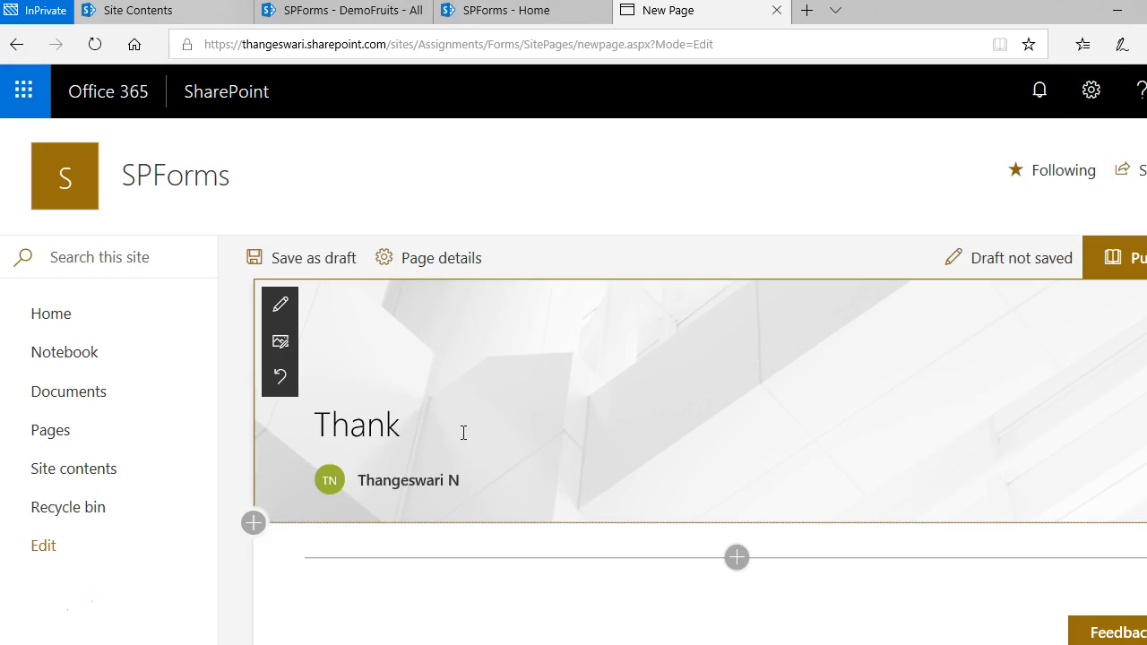
text(You)
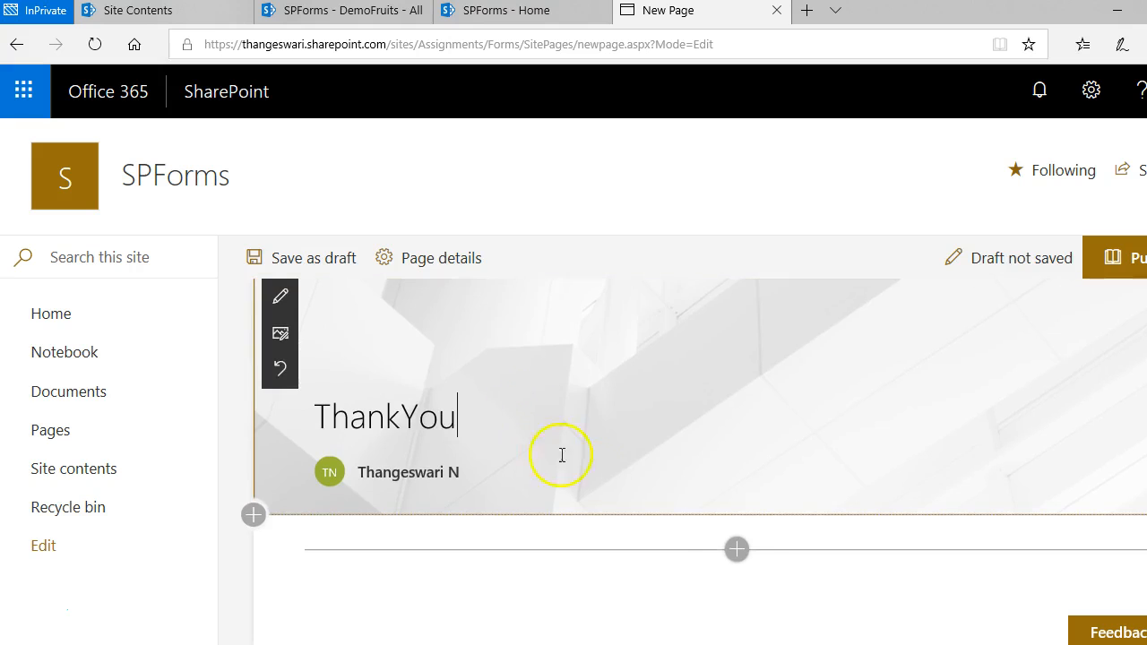
Add a Text web part to the ThankYou page reading "Thank you for your order. Enjoy your fruit."
click(736, 549)
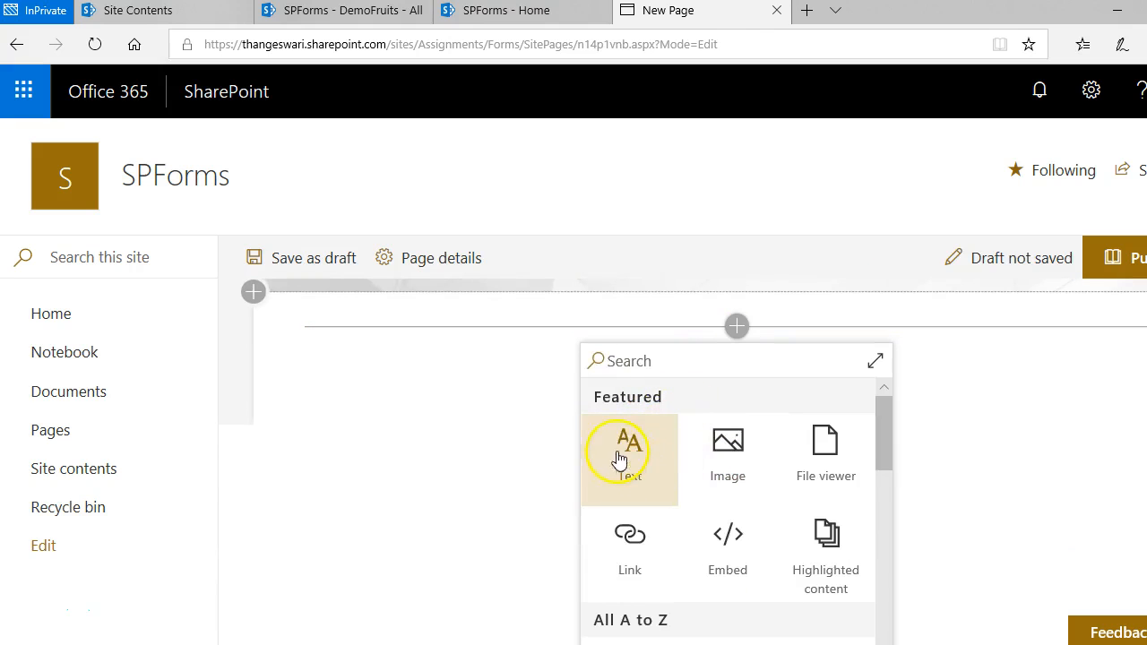
click(618, 459)
click(418, 499)
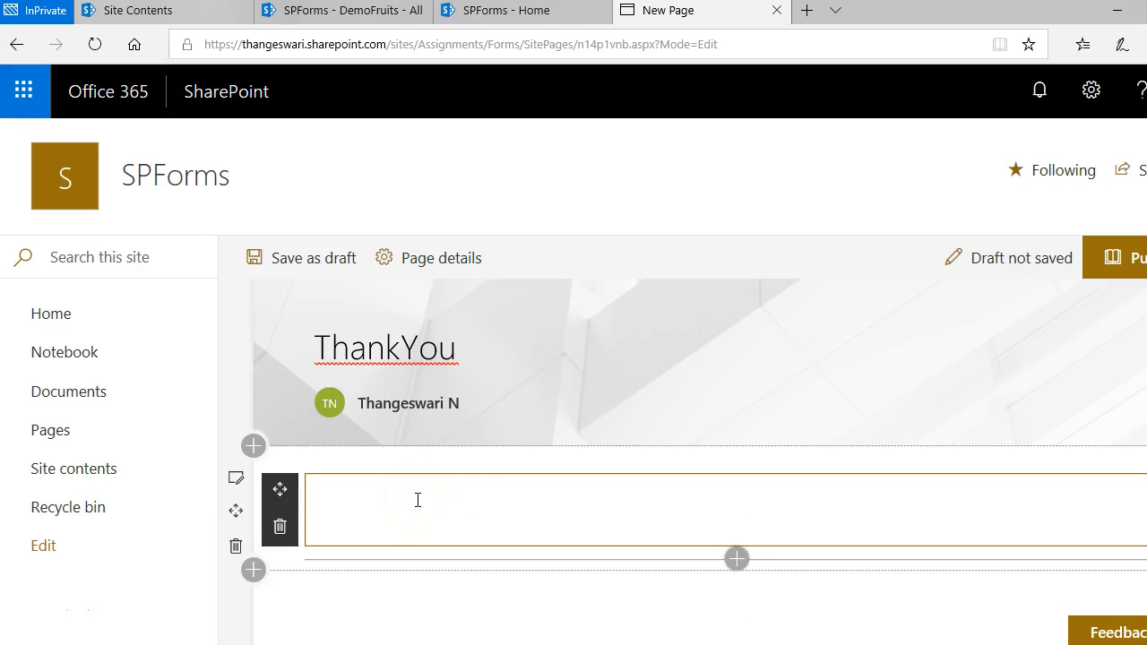
text(ha)
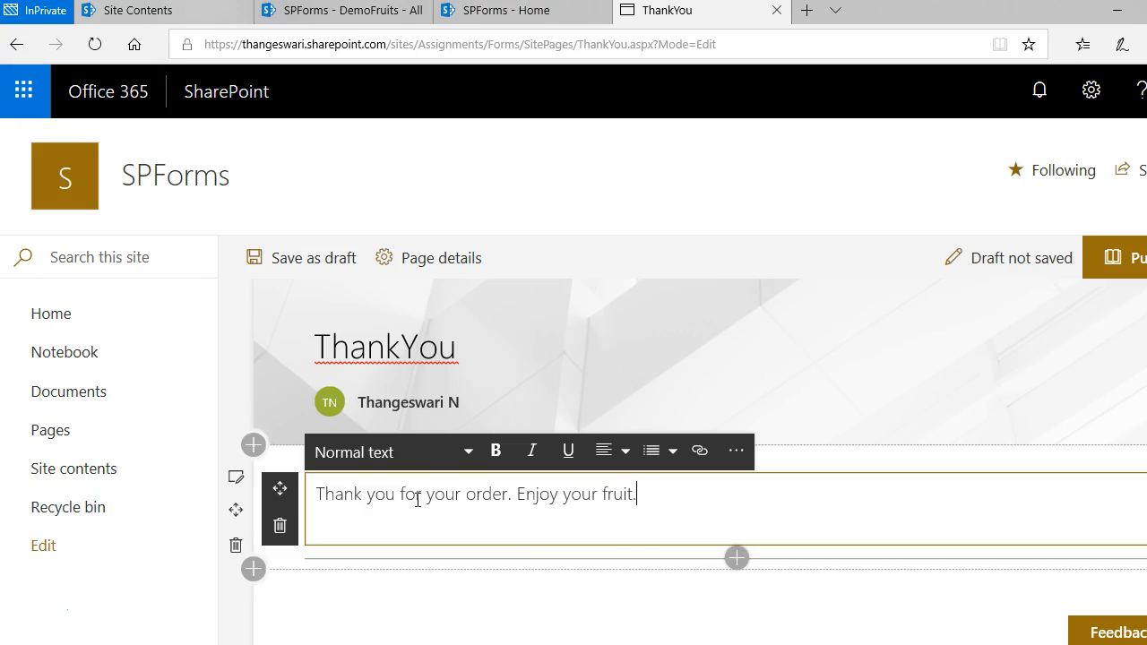
Add a List web part below the text on the ThankYou page and set it to show the DemoFruits list
click(736, 557)
scroll(654, 518, down, 1)
scroll(655, 526, down, 3)
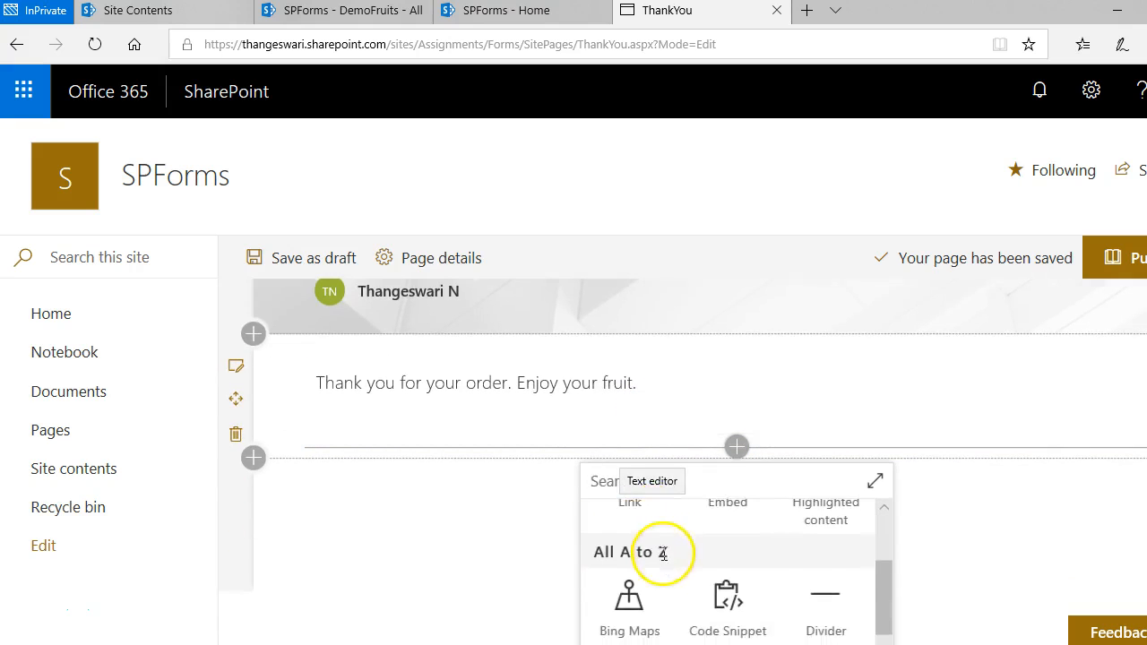
scroll(683, 572, up, 1)
scroll(743, 552, down, 2)
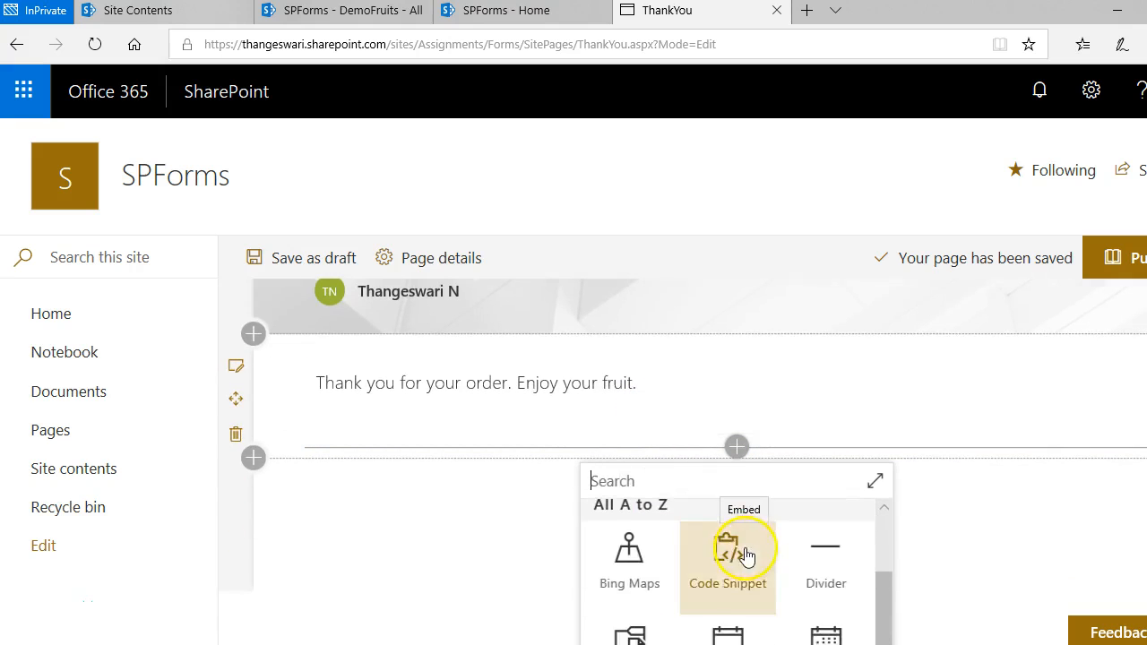
scroll(727, 578, up, 2)
scroll(727, 580, up, 1)
scroll(728, 577, down, 1)
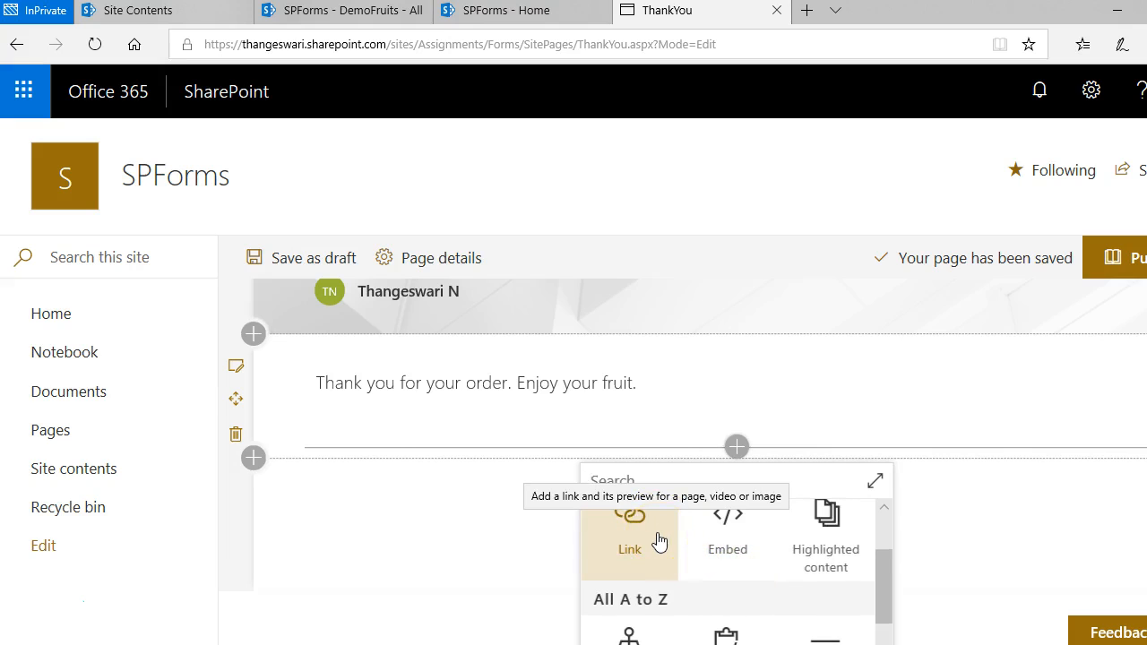
scroll(726, 549, down, 4)
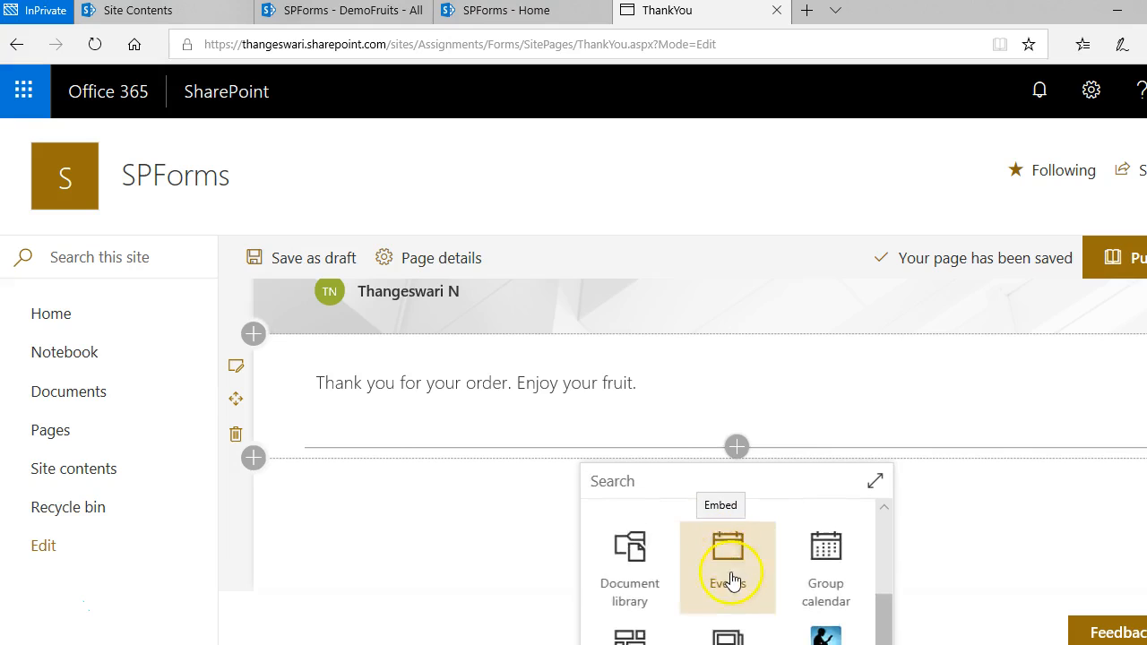
scroll(733, 583, down, 3)
scroll(733, 582, up, 8)
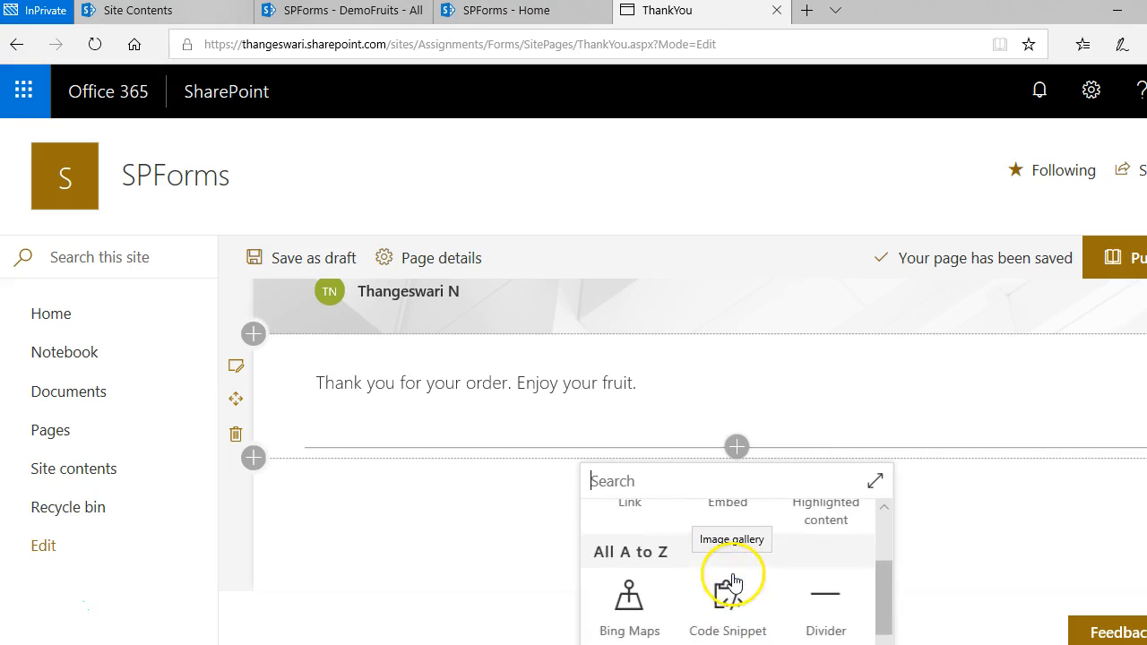
scroll(748, 581, up, 3)
scroll(750, 577, down, 1)
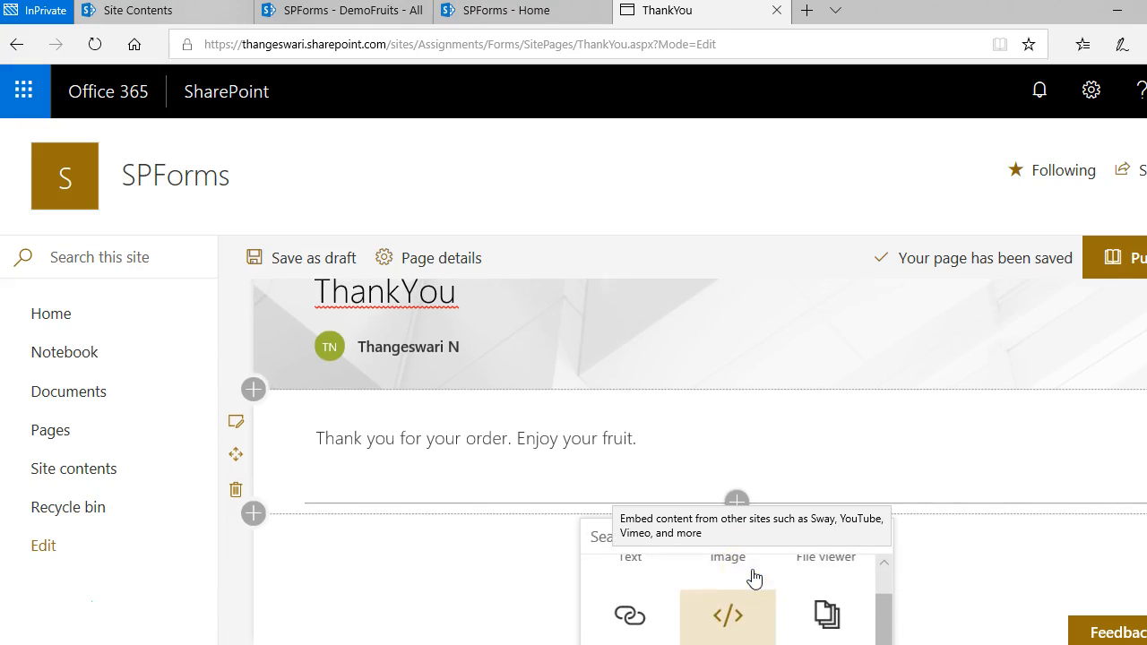
click(36, 609)
click(735, 505)
scroll(733, 511, down, 5)
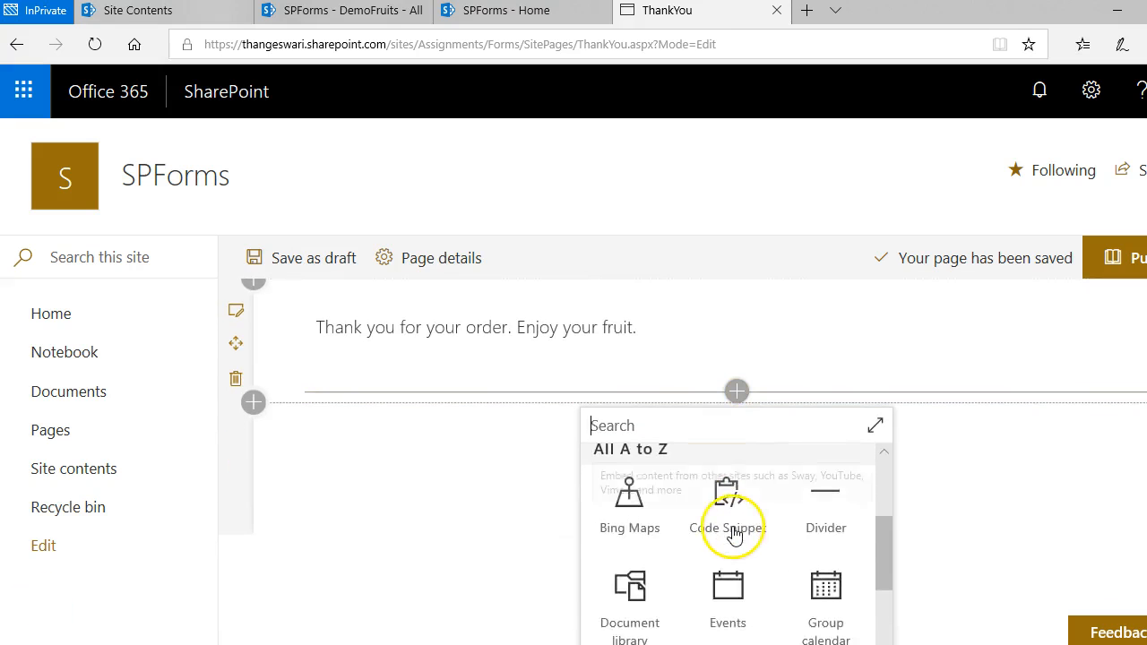
click(628, 587)
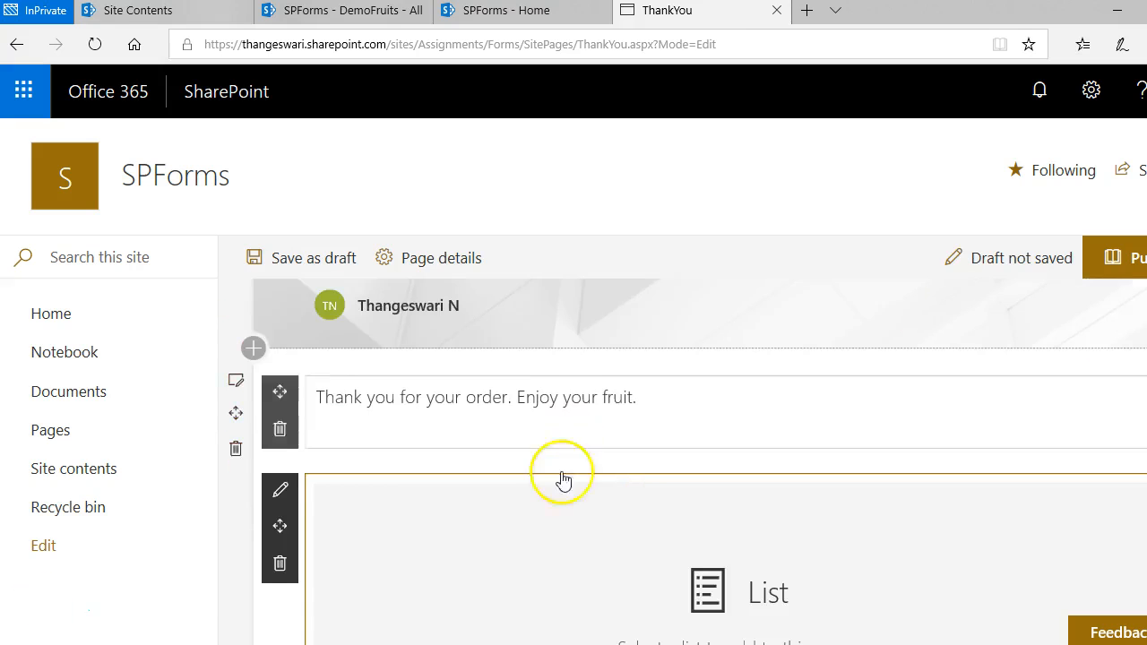
click(518, 606)
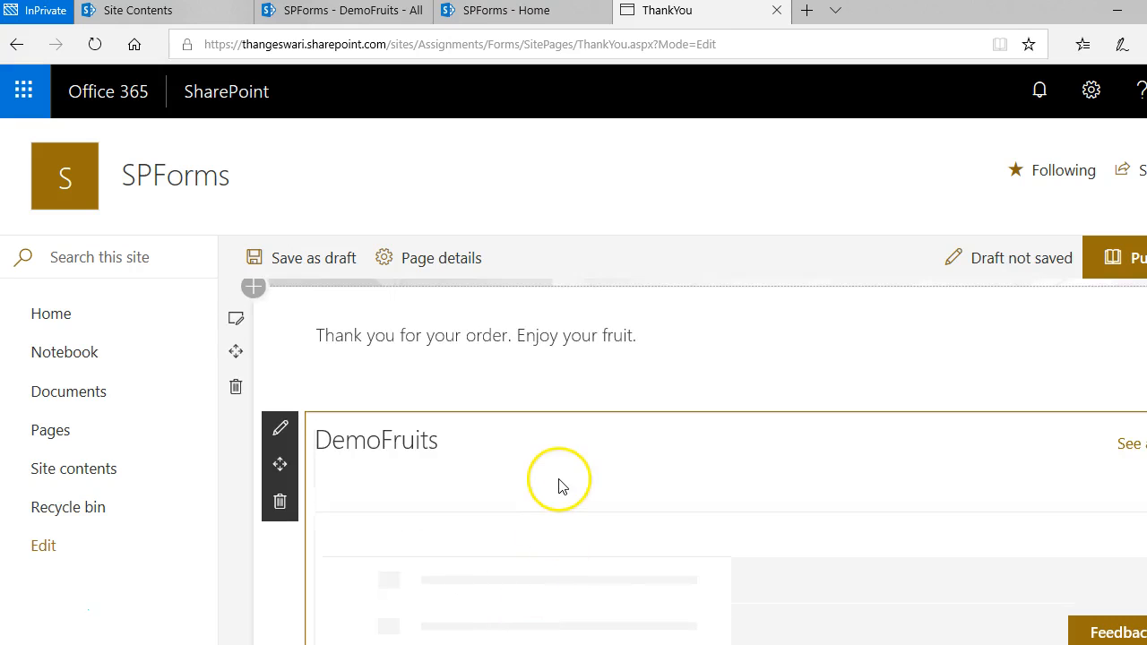
Filter the DemoFruits All Items view to show only items whose Created By is equal to [Me], and save the view
scroll(1031, 382, up, 2)
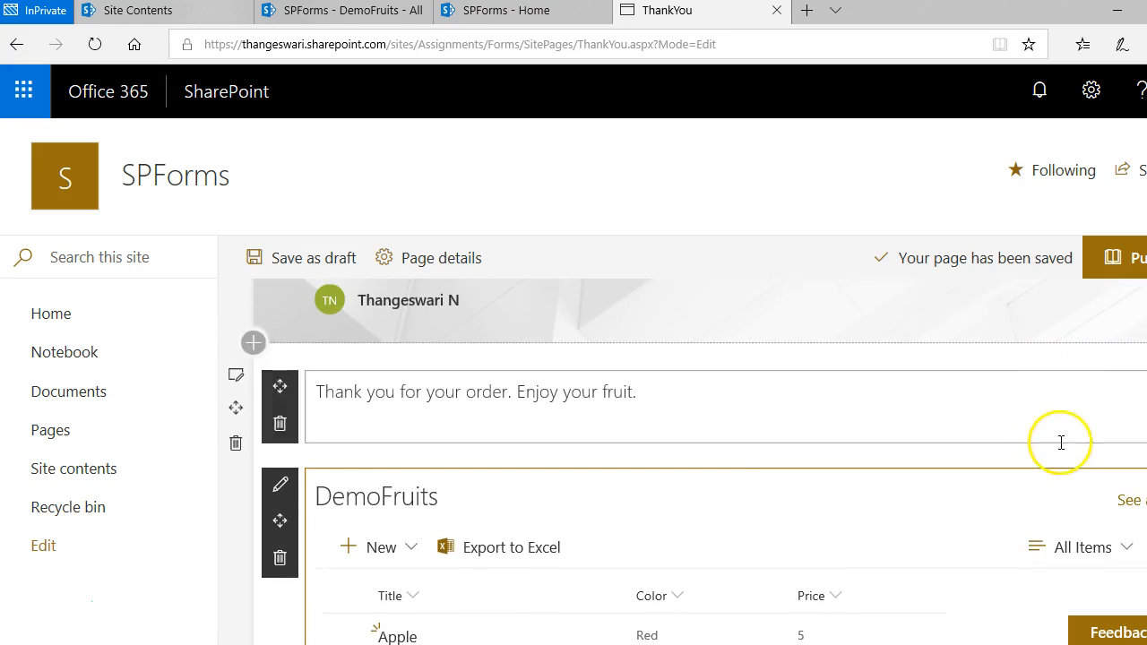
click(1101, 548)
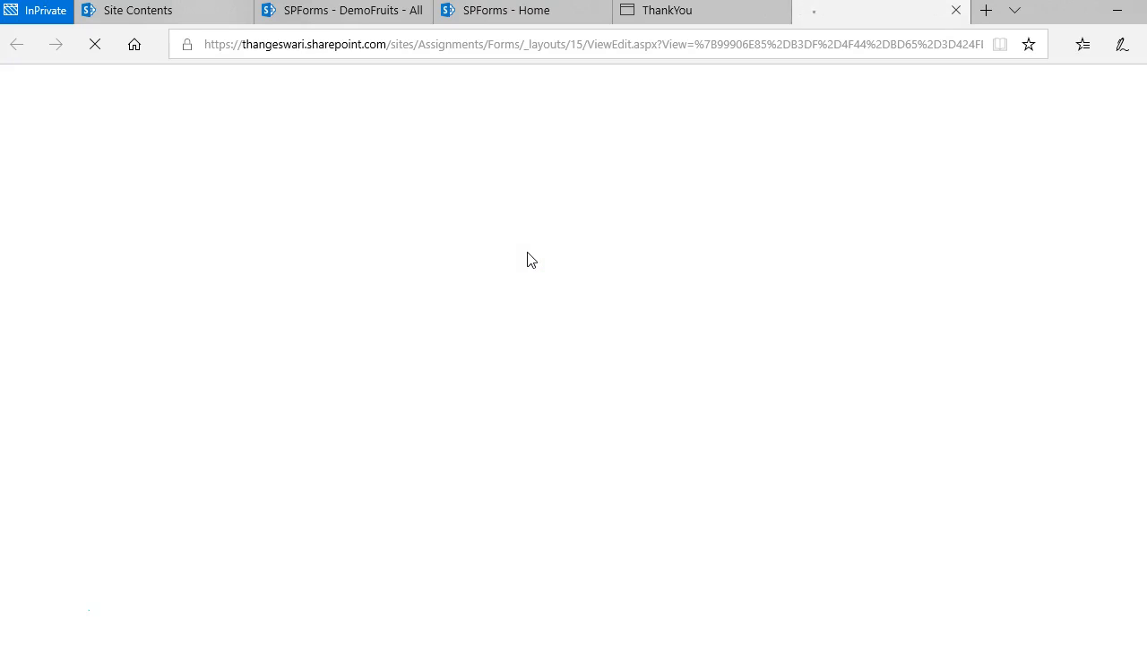
scroll(537, 287, down, 7)
scroll(688, 513, down, 4)
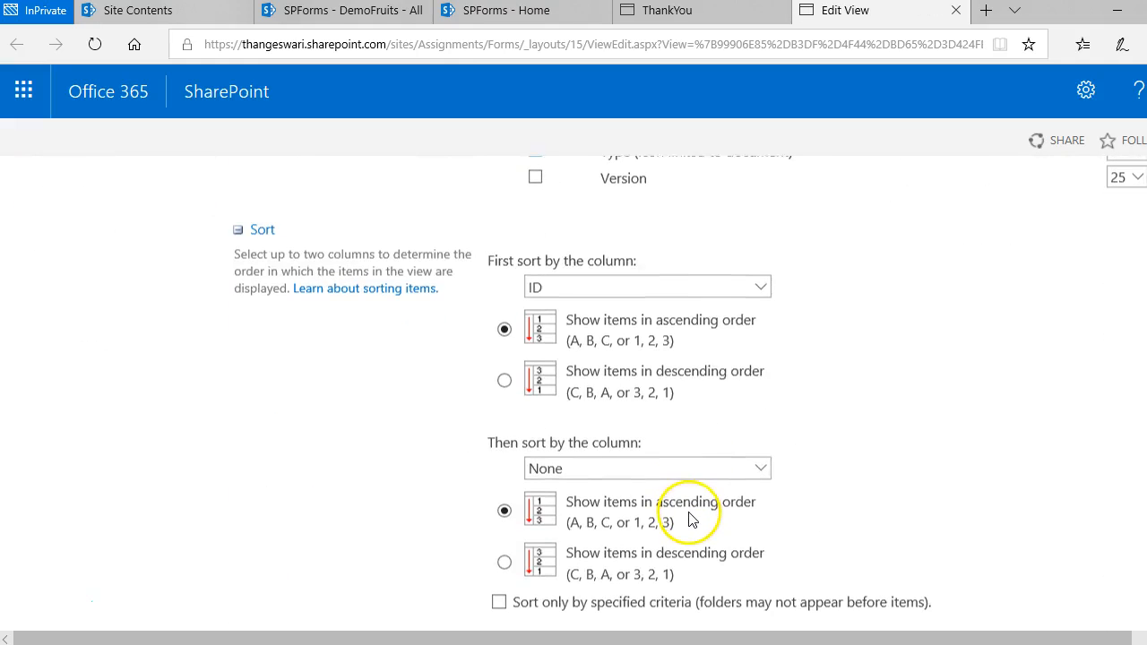
scroll(511, 411, down, 5)
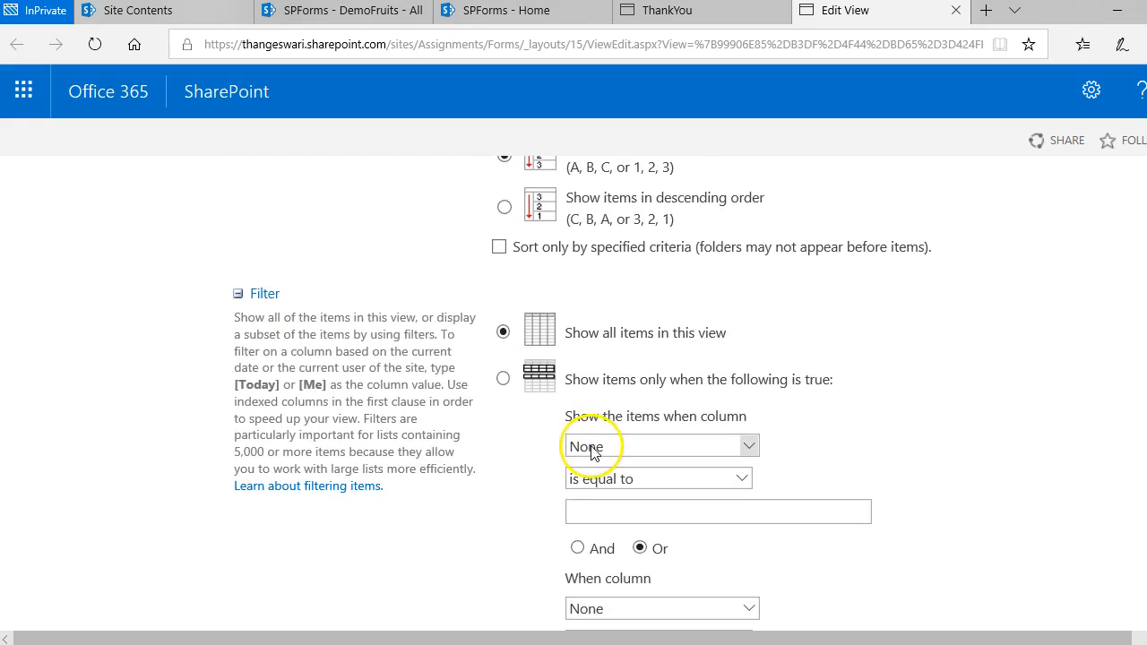
click(591, 453)
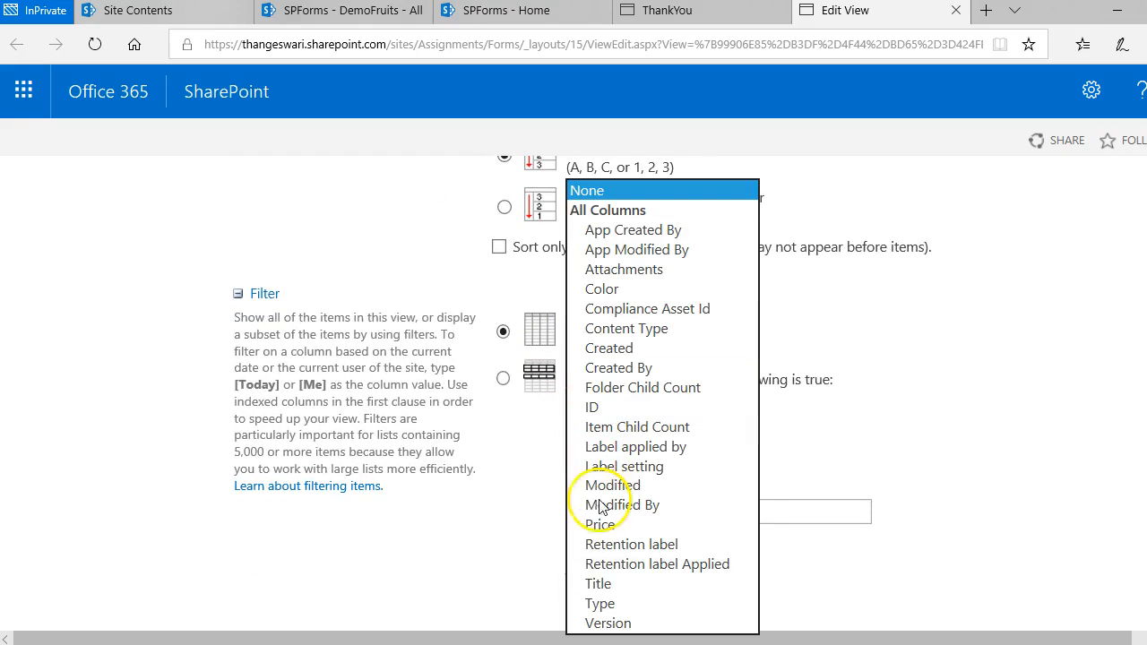
click(612, 368)
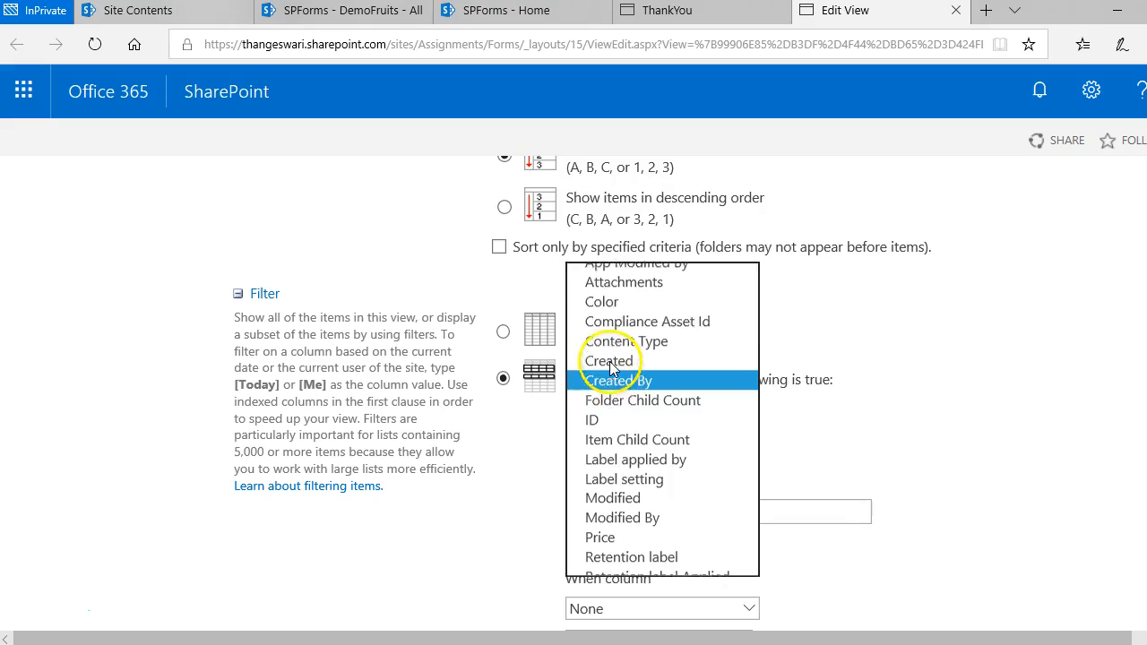
click(610, 509)
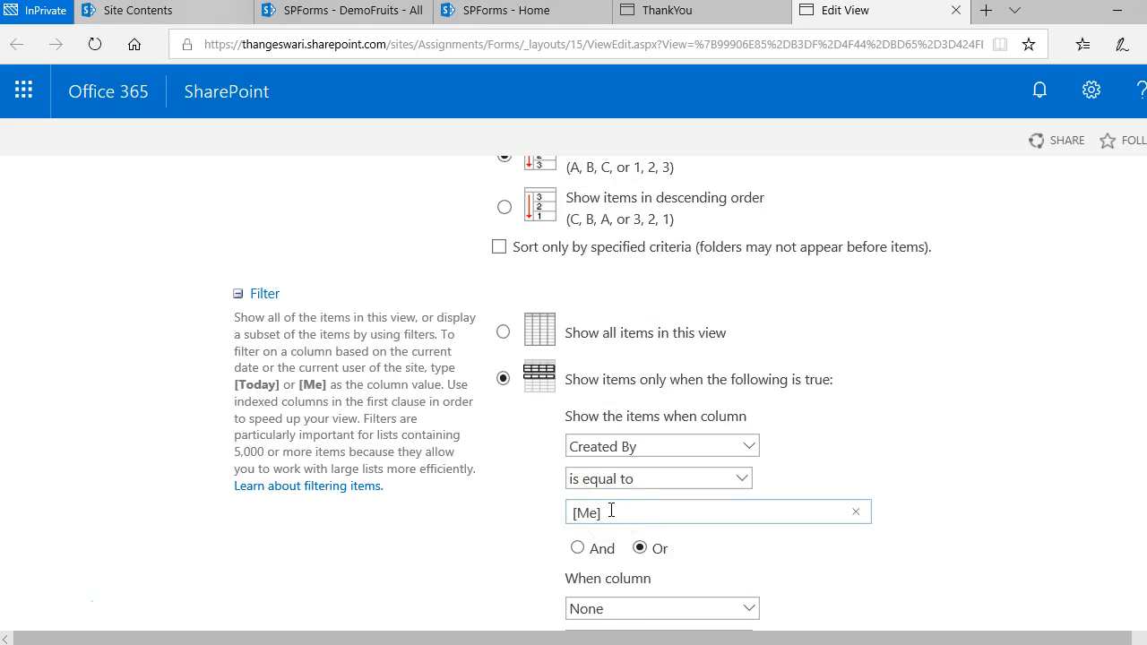
scroll(610, 511, down, 3)
scroll(612, 517, down, 5)
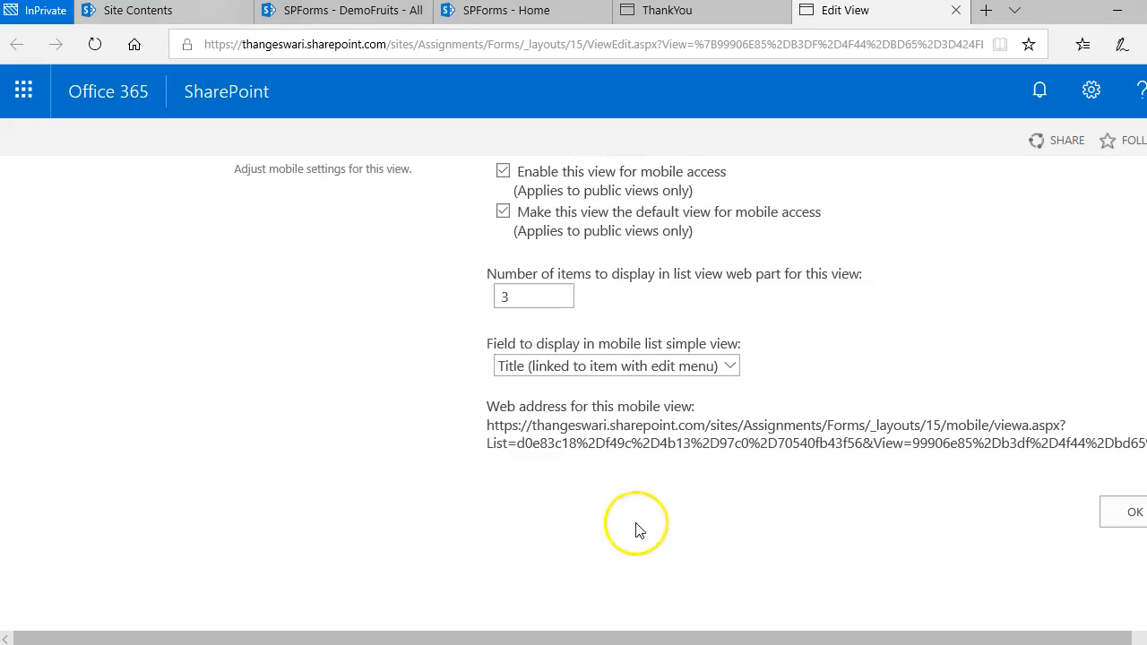
click(1127, 510)
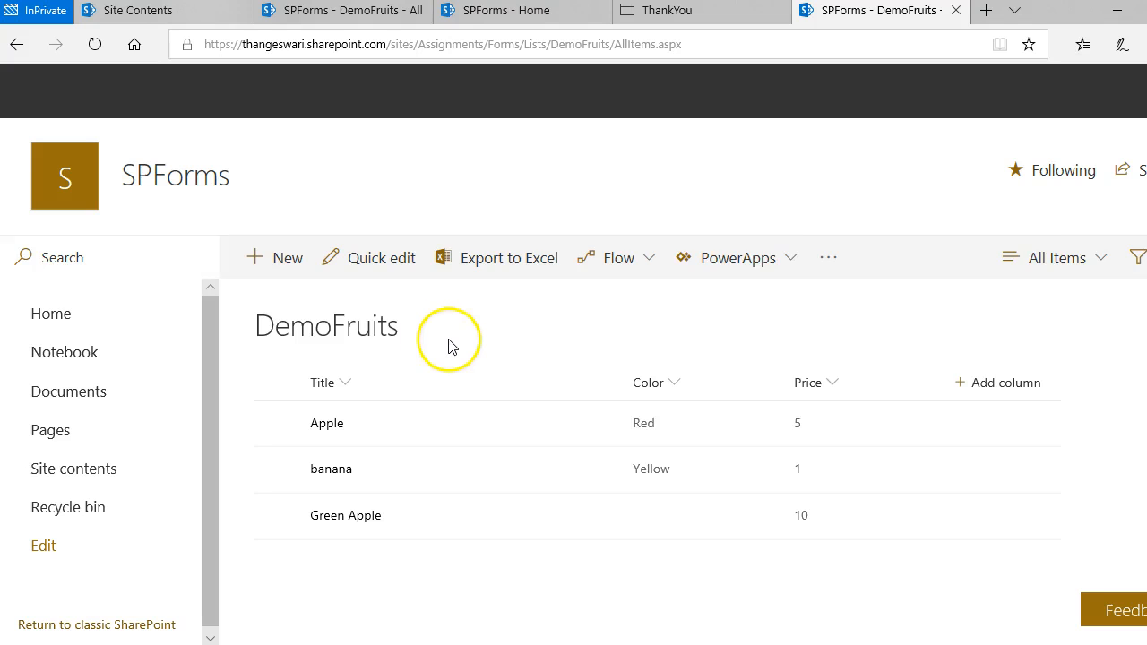
Return to the ThankYou page, save it as a draft and publish it
click(672, 12)
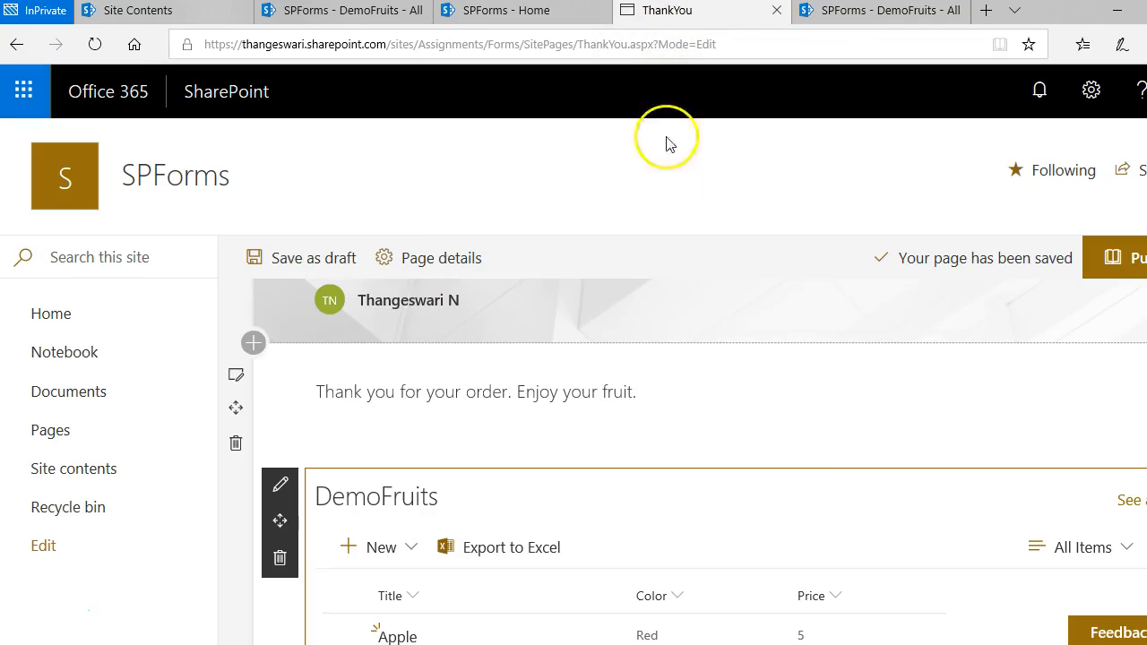
scroll(883, 462, down, 2)
scroll(894, 465, up, 2)
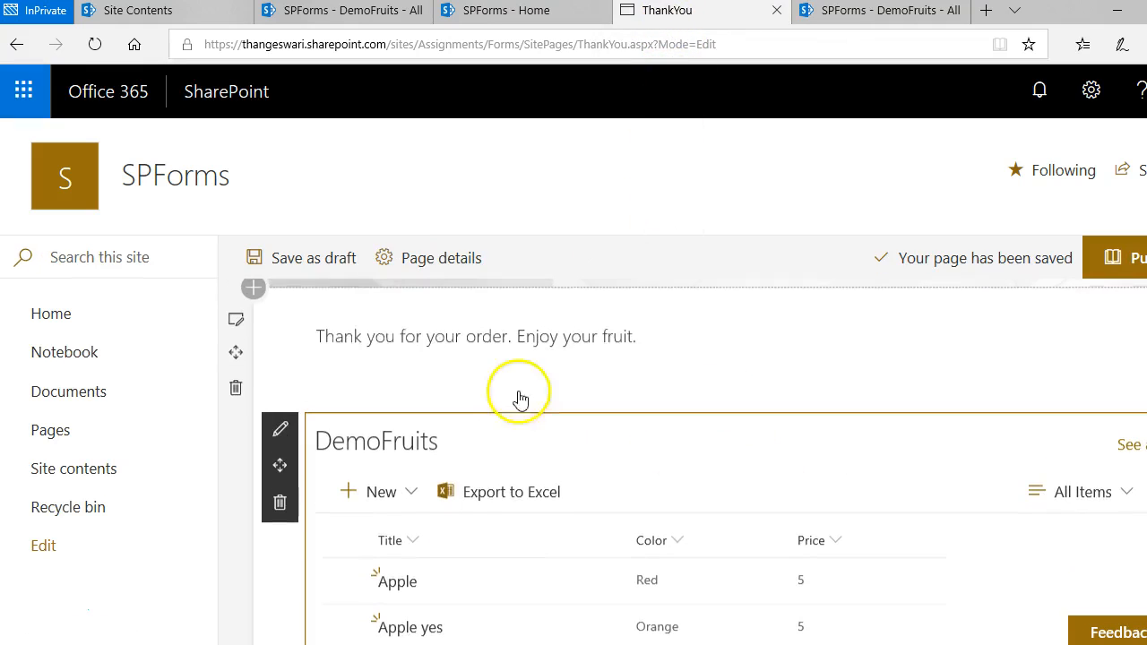
click(324, 265)
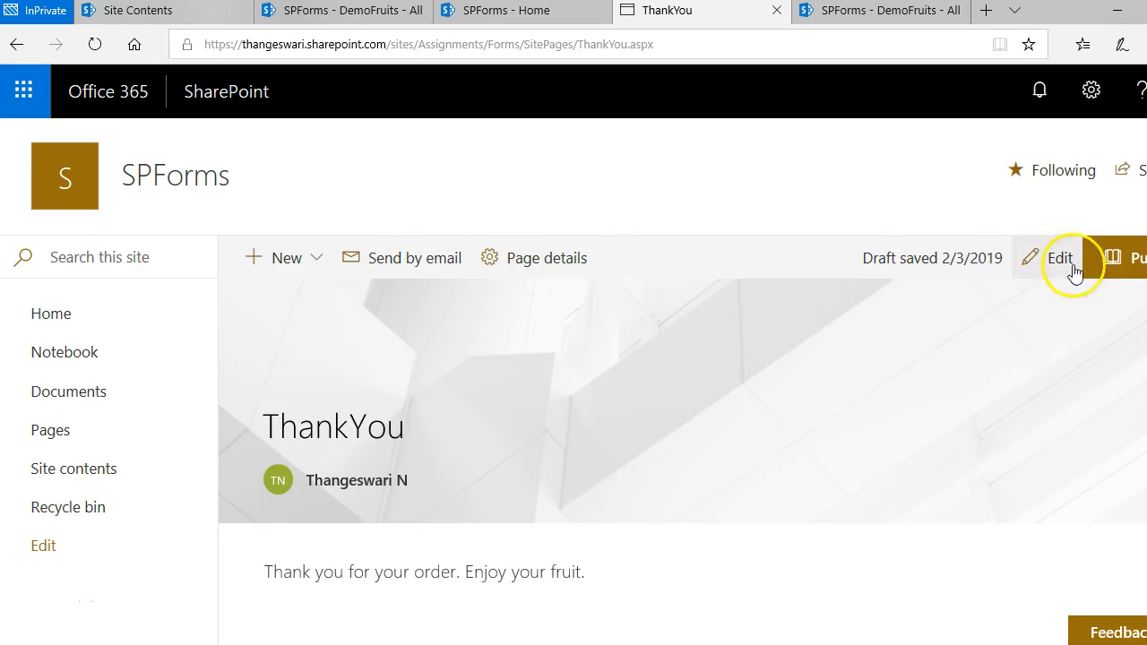
click(1113, 260)
scroll(986, 430, down, 3)
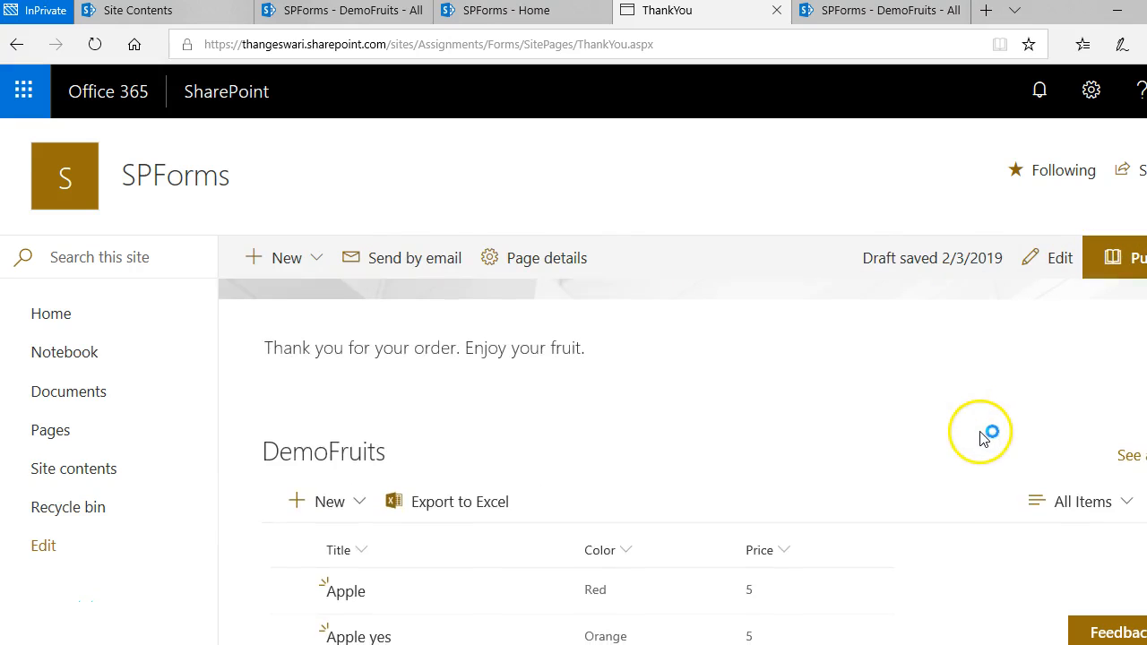
click(1104, 262)
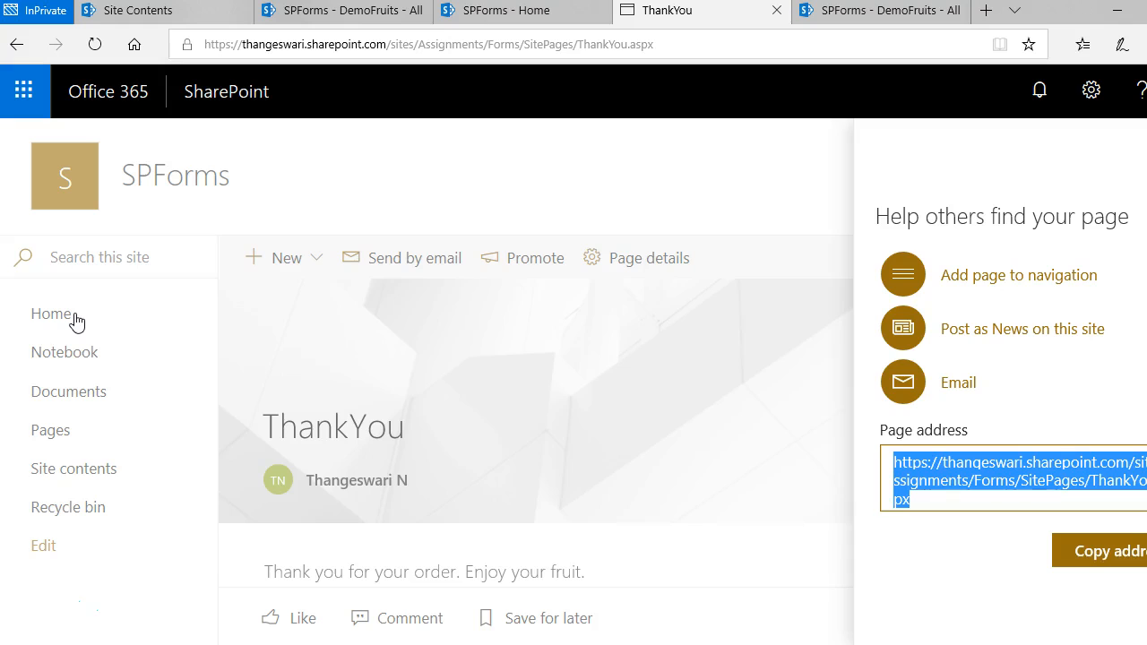
click(77, 323)
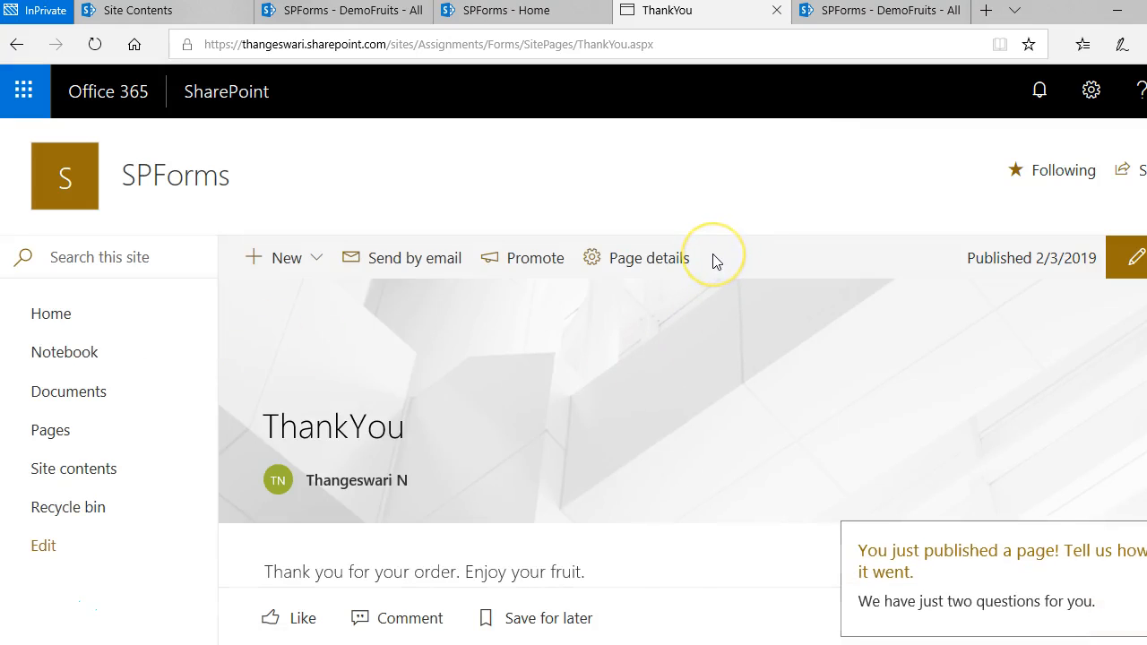
Start editing the Home page and open the settings of the Order New Fruit quick link
click(59, 318)
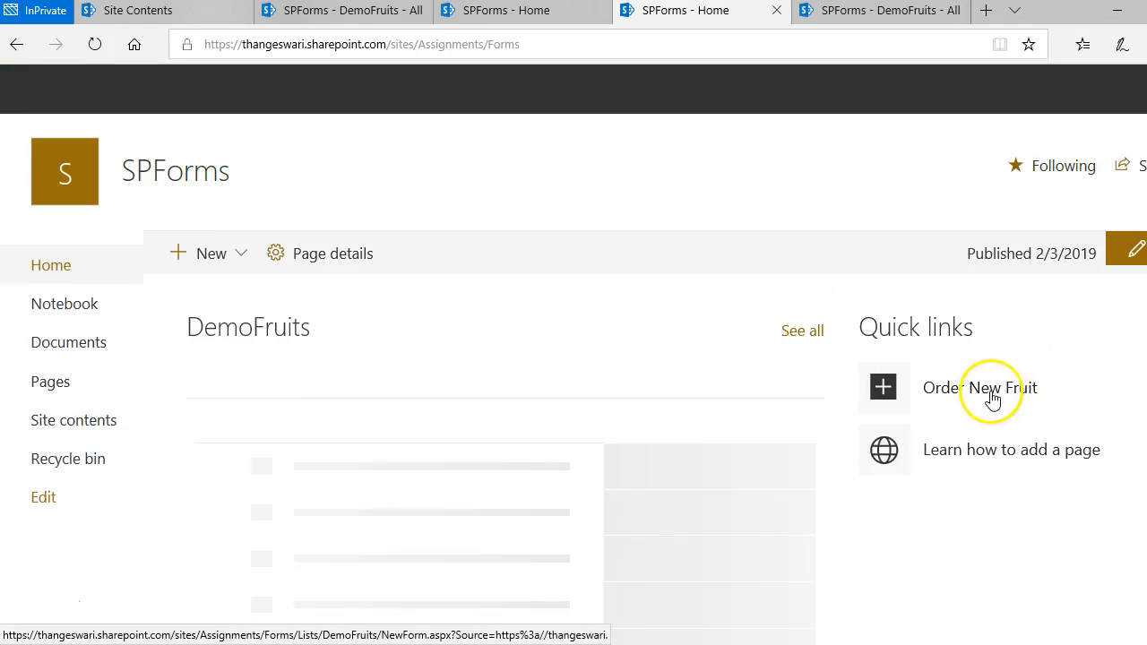
click(1134, 260)
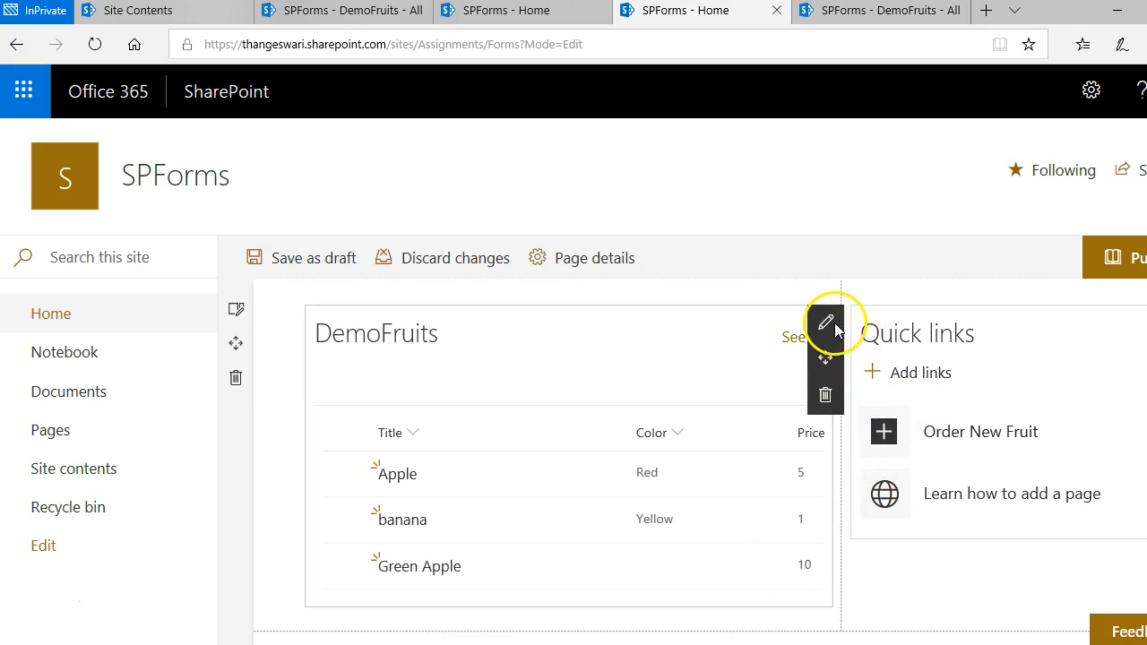
click(828, 325)
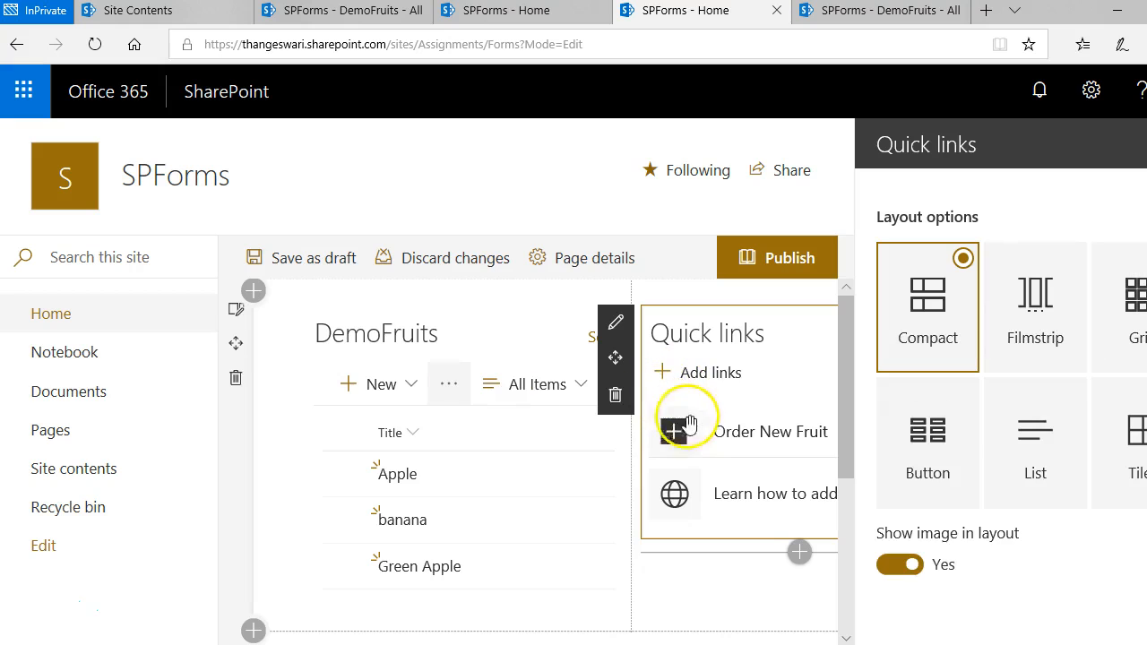
mouse_move(716, 437)
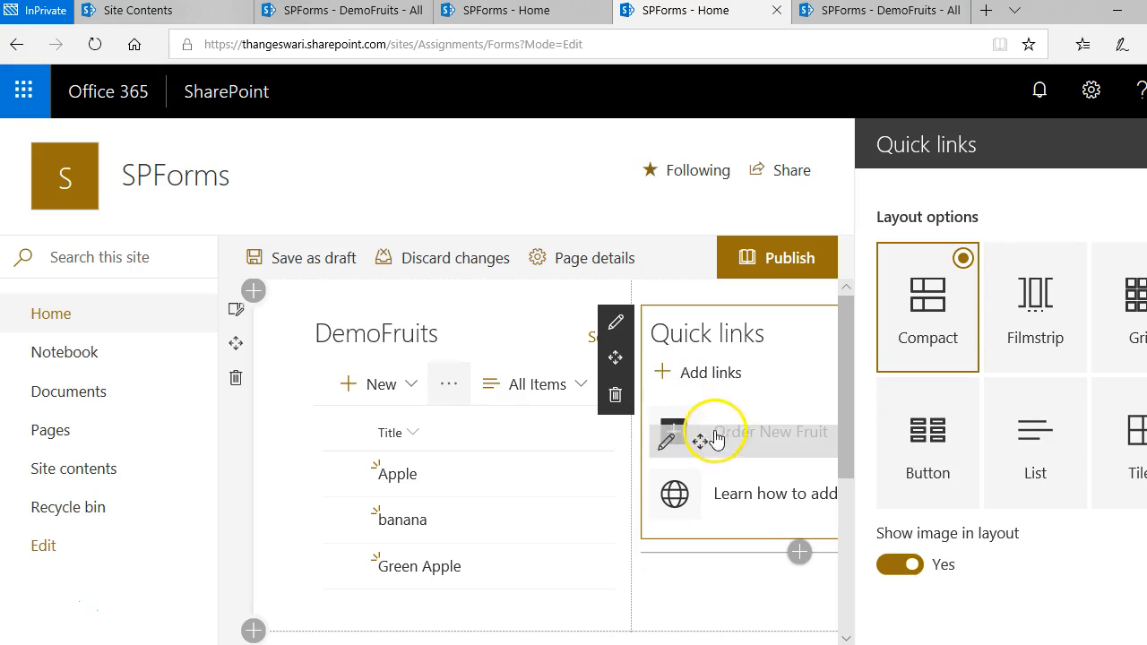
click(663, 444)
Replace the default link text with the full address of the ThankYou page, ending in /sites/Assignments/Forms/SitePages/ThankYou.aspx
click(925, 303)
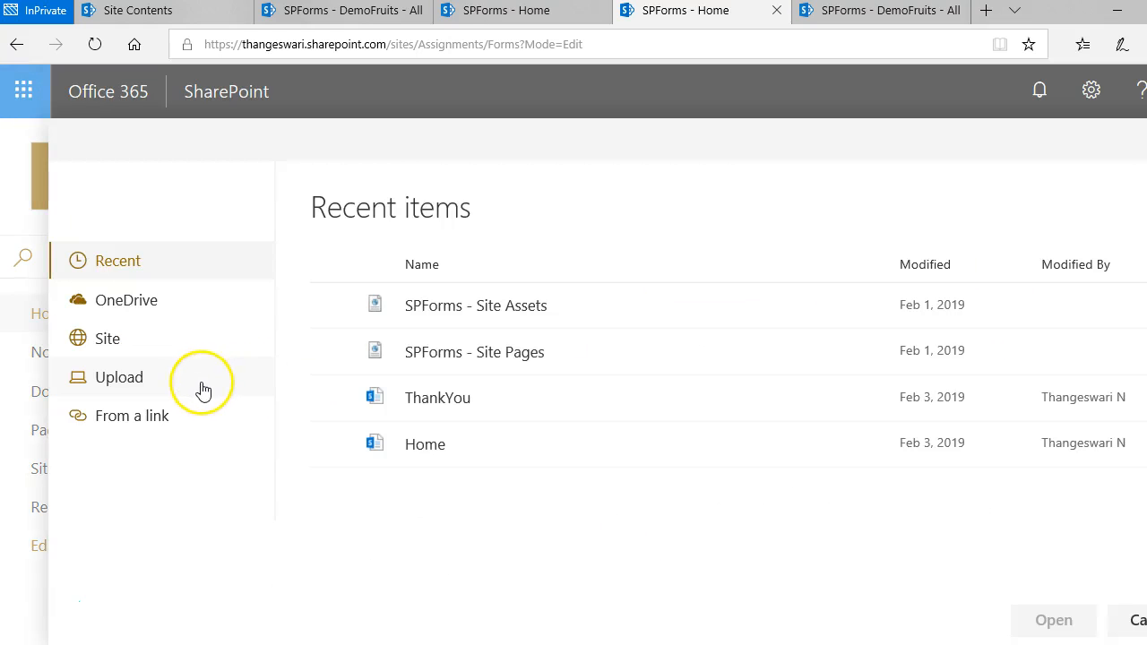
click(140, 423)
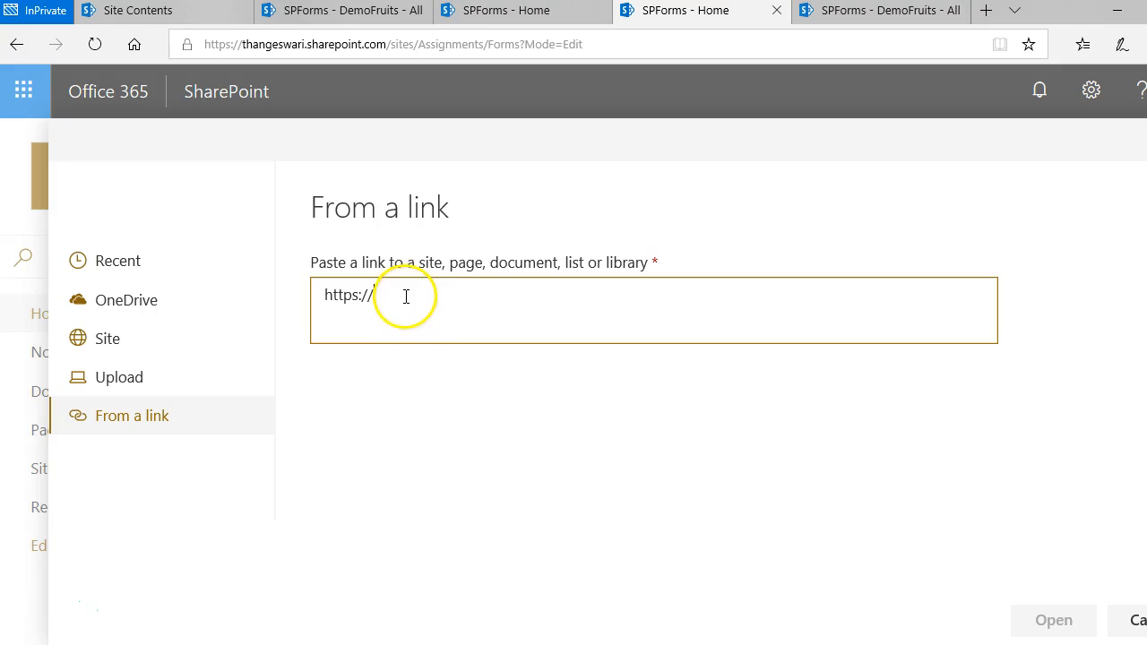
drag(400, 293, 290, 302)
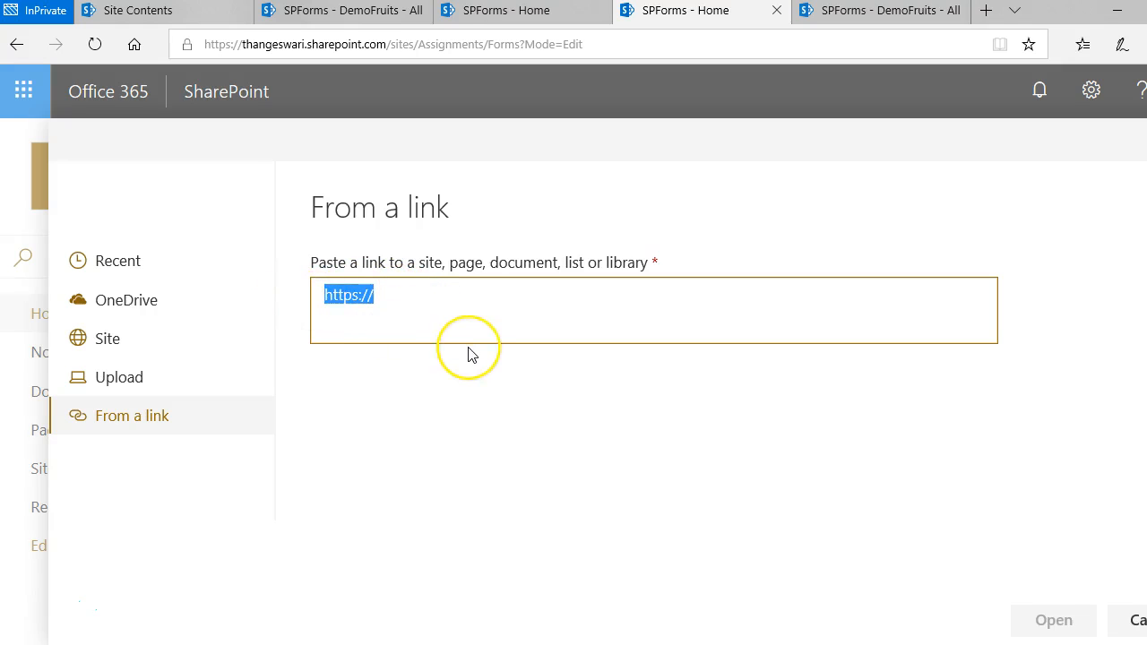
text(https://thangeswari.sharepoint.com/sites/Assignments/Forms/SitePages/ThankYou.aspx)
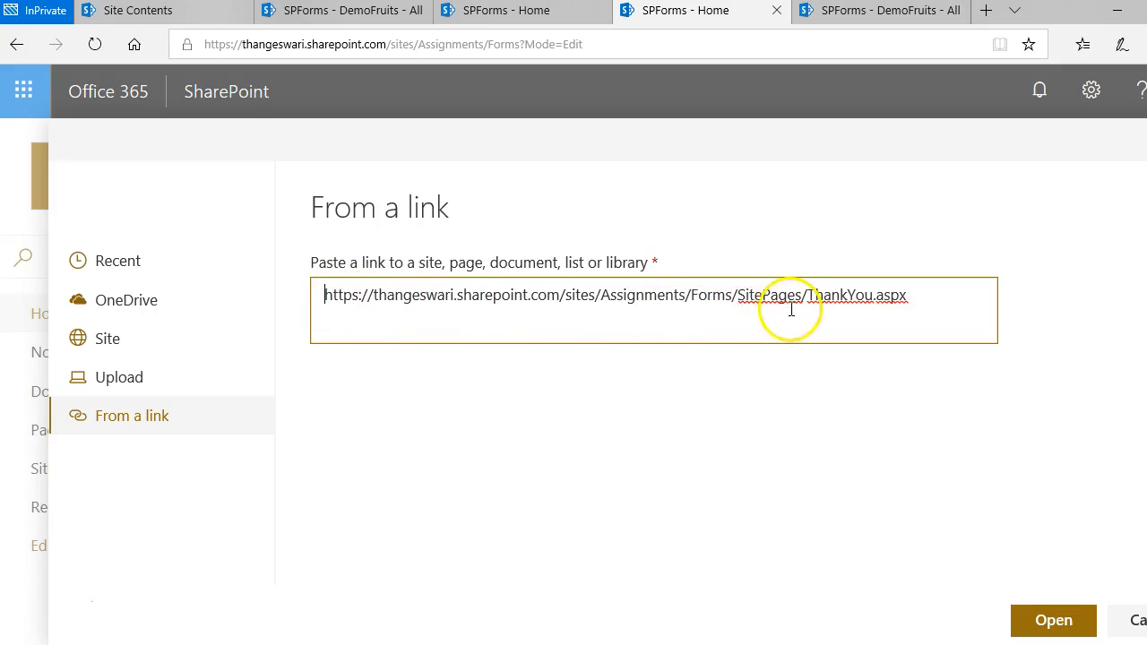
Put the DemoFruits list's AllItems.aspx address followed by ?Source= in front of the ThankYou page address in the link
shift+click(735, 298)
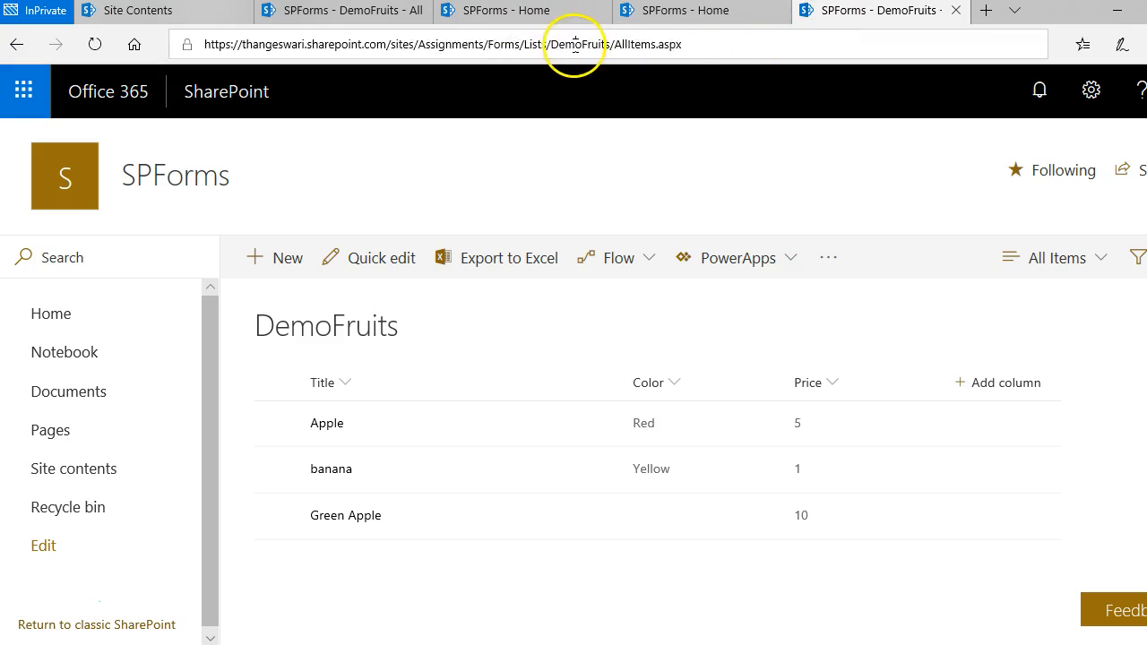
click(609, 46)
key(ctrl+c)
click(688, 16)
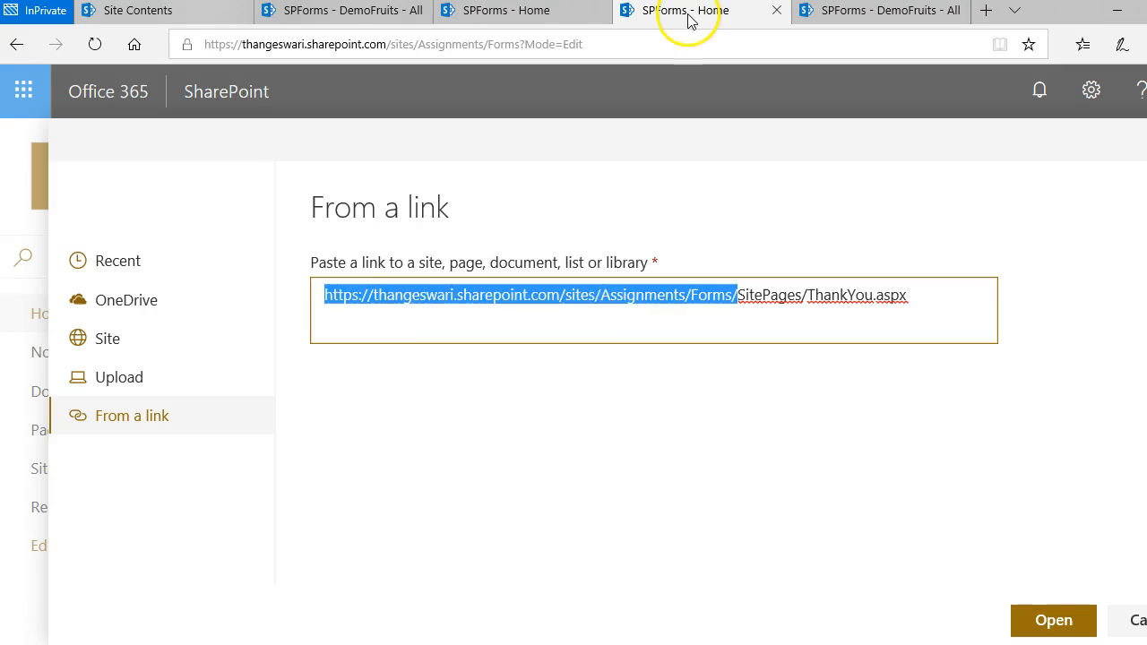
click(326, 299)
key(ctrl+v)
text(?Source=)
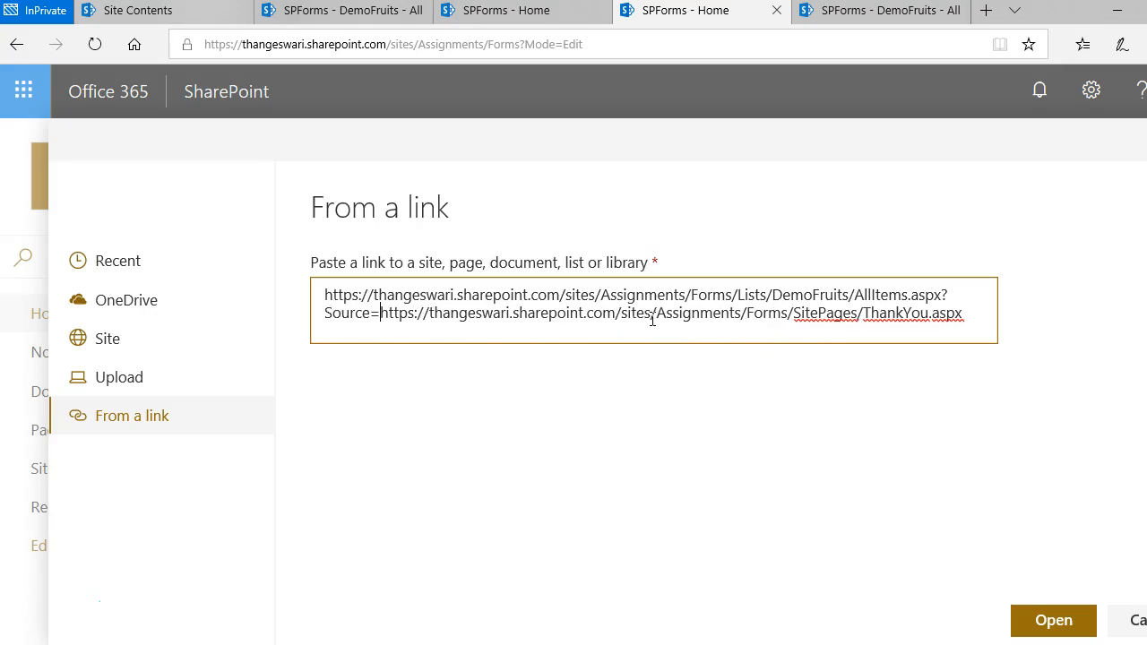
Replace AllItems with NewForm in the list address and apply the combined link to the Order New Fruit quick link
drag(908, 295, 856, 297)
text(NewForm)
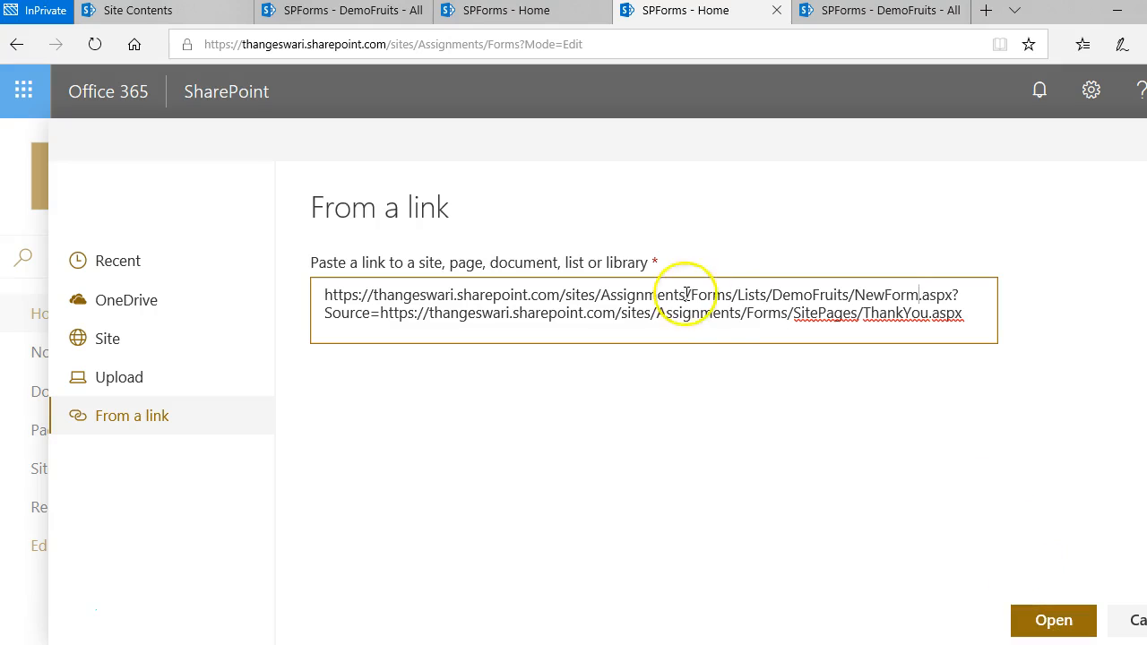
drag(856, 297, 948, 296)
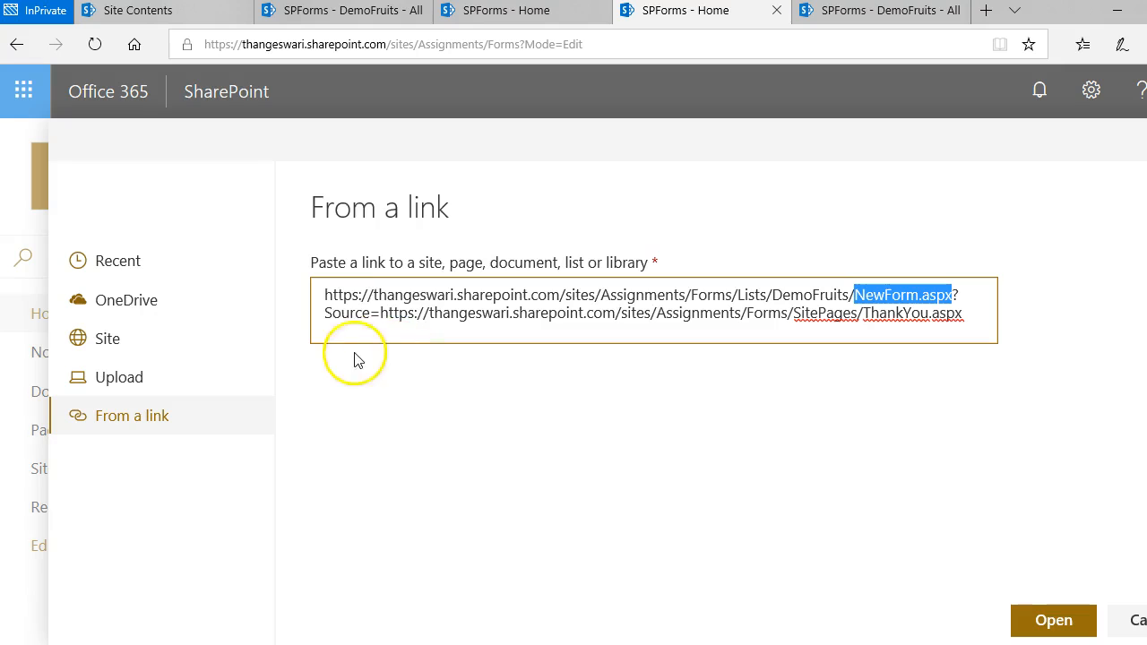
drag(383, 314, 975, 335)
click(1050, 620)
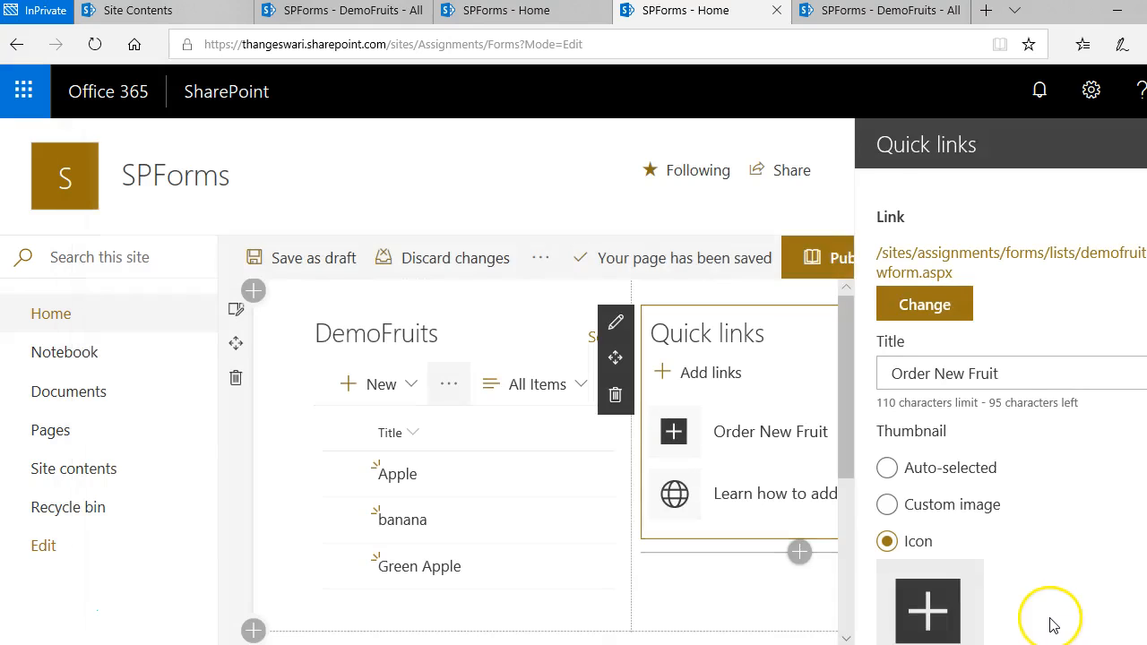
Close the quick link settings and publish the Home page
scroll(1003, 475, down, 1)
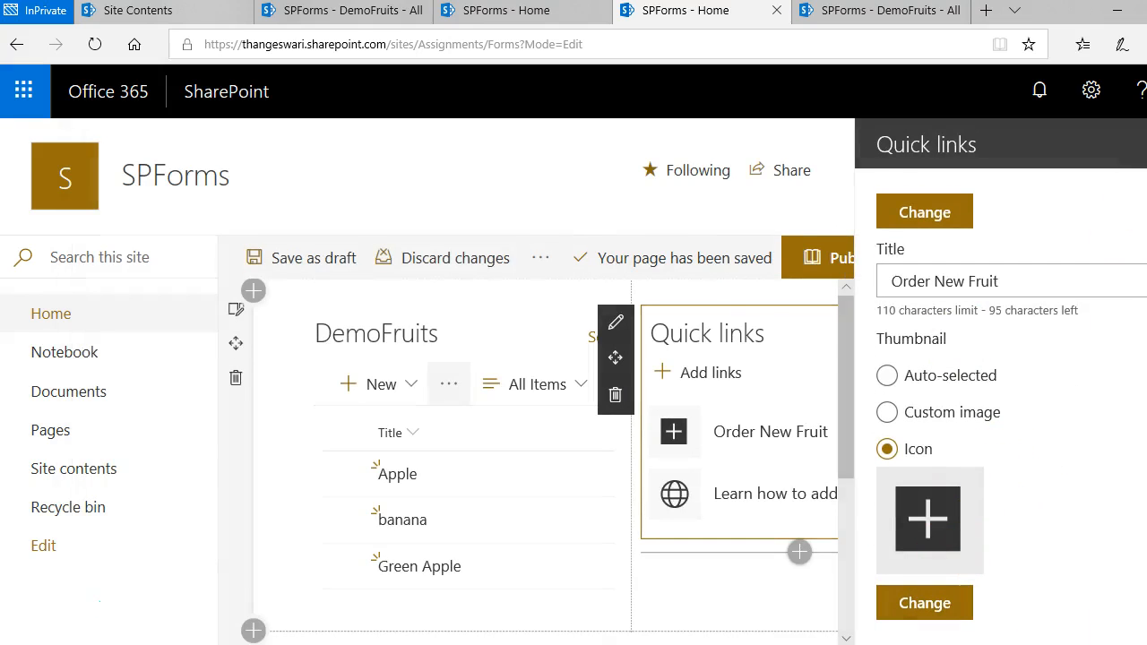
click(824, 323)
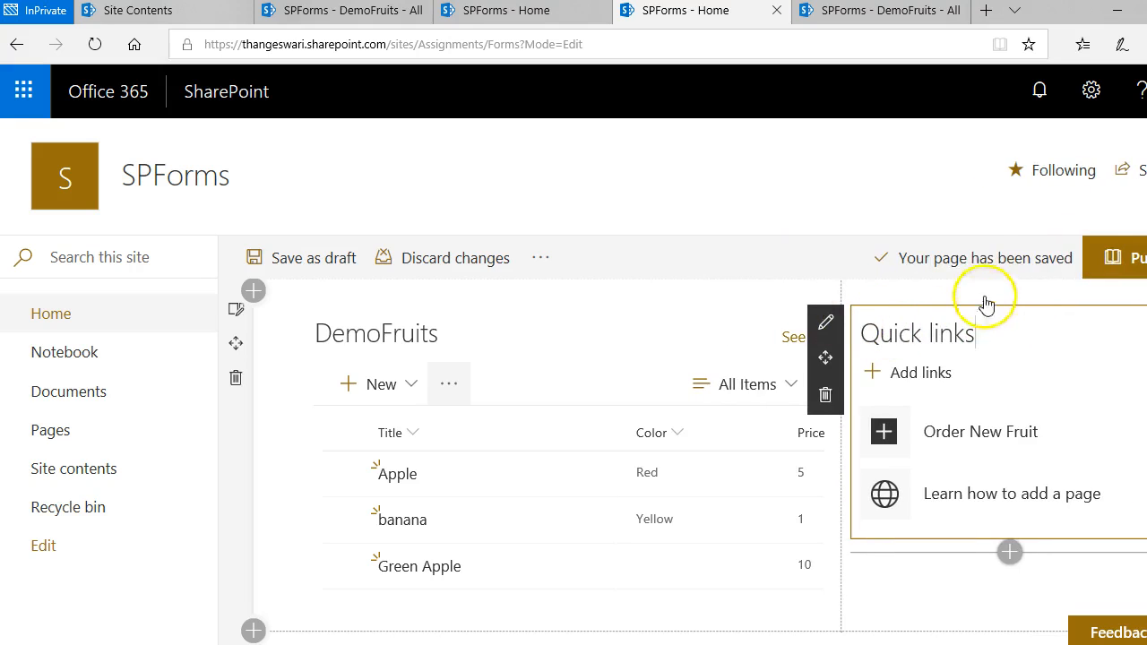
click(1109, 260)
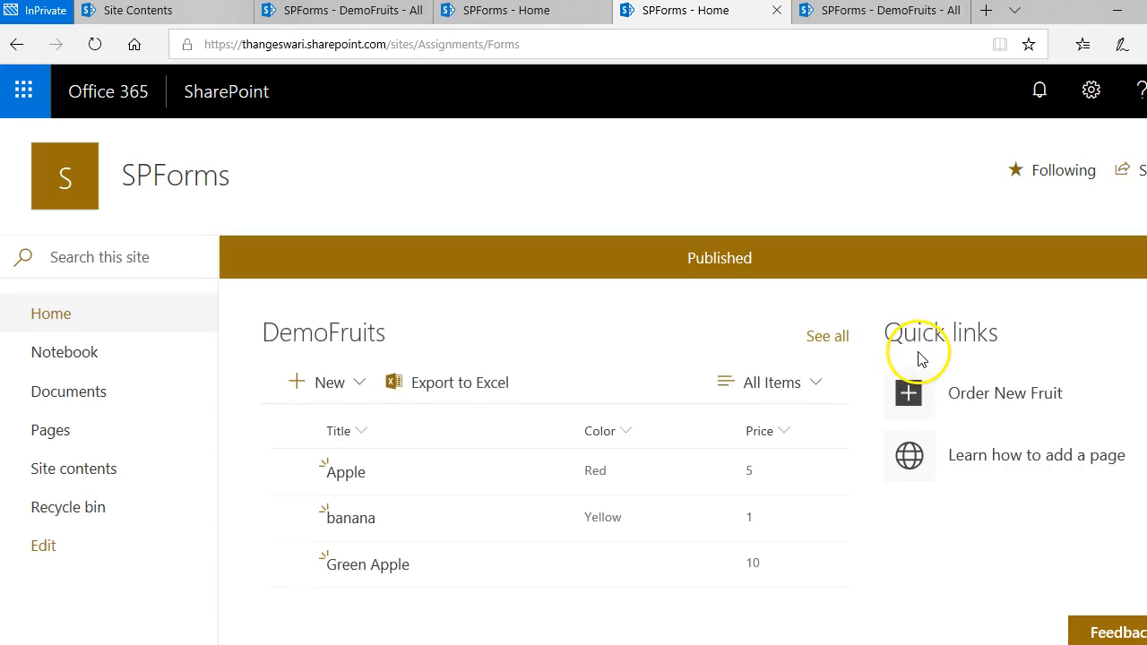
Open the Order New Fruit link from the Home page and check the Source parameter at the end of its address
click(952, 391)
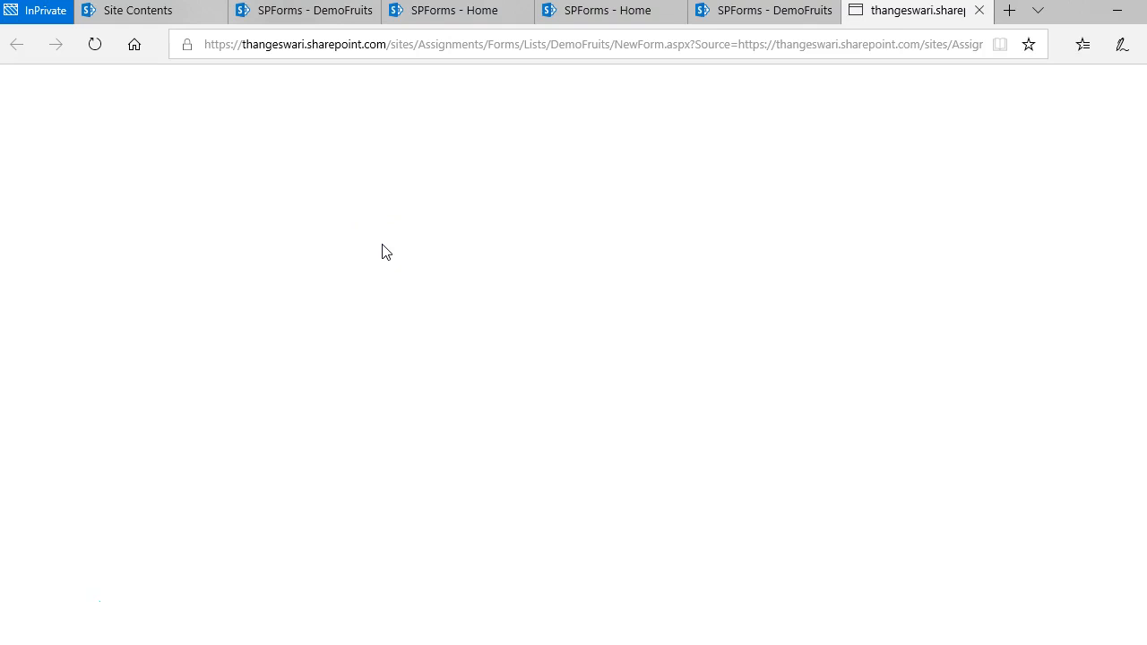
click(845, 50)
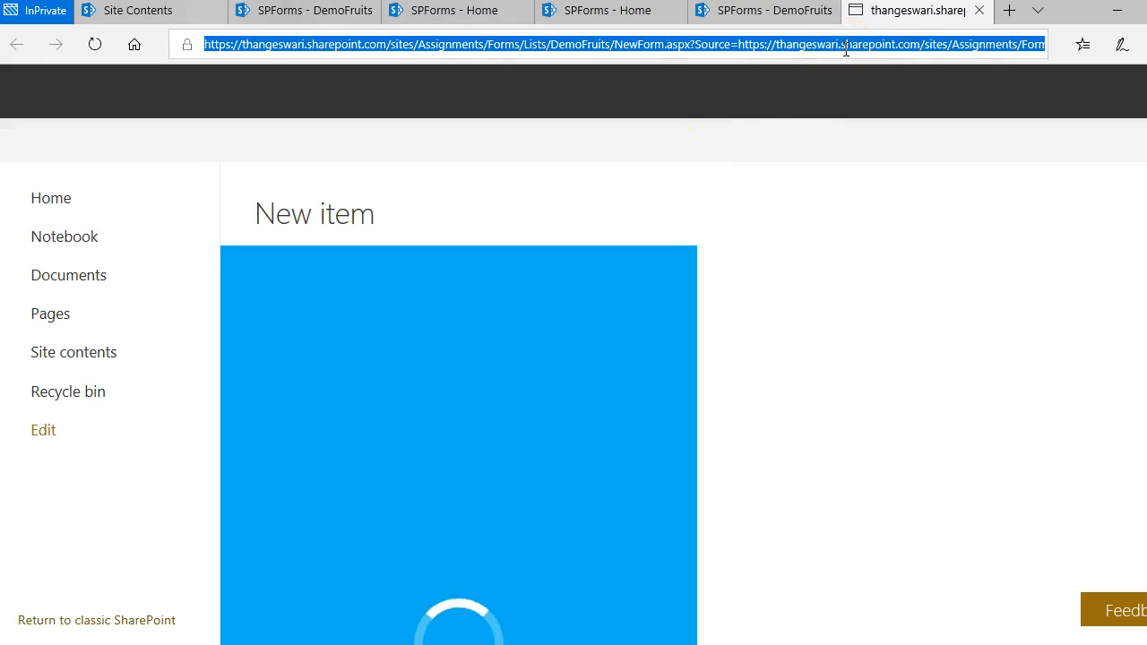
key(End)
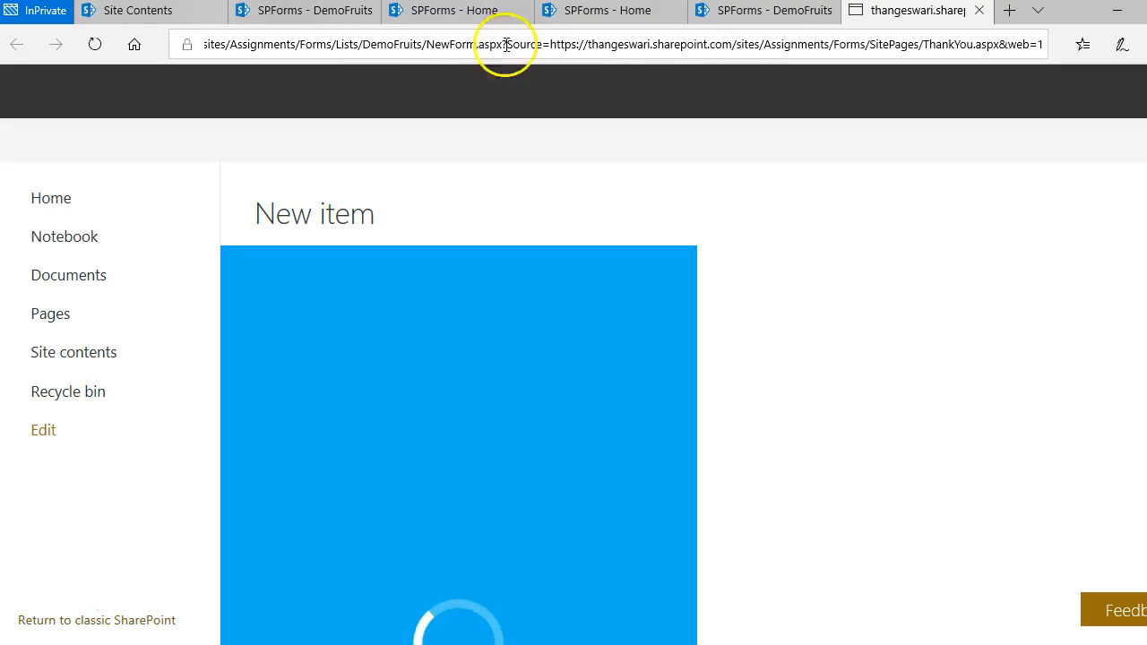
click(962, 348)
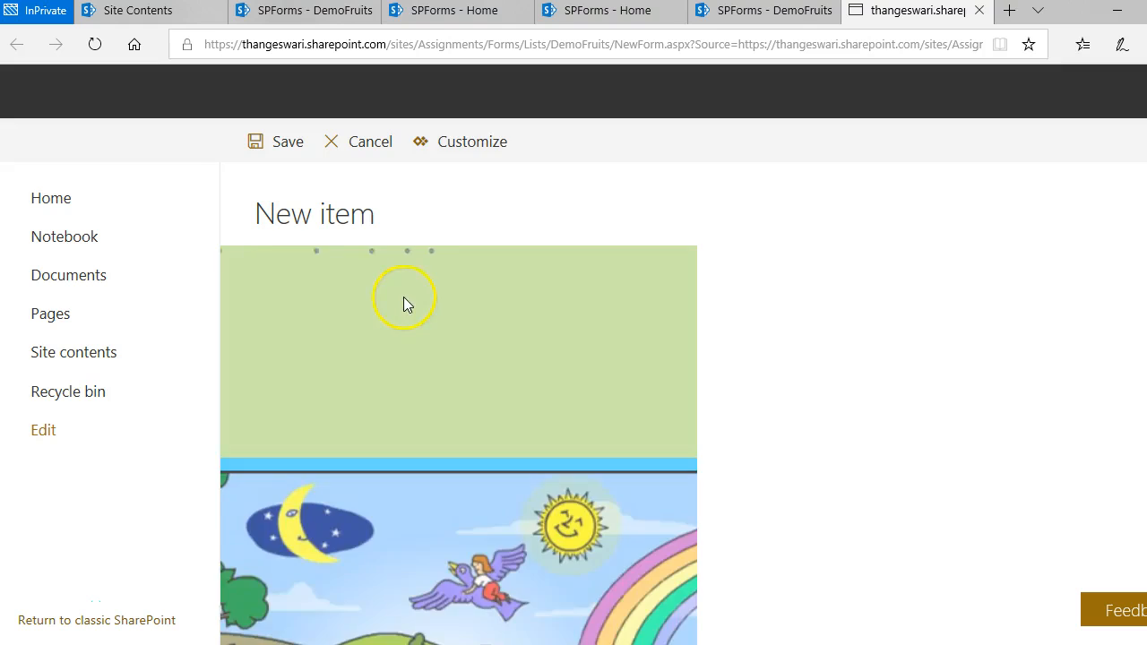
Fill in the new fruit order with the title Kiwi and the price 10, and save it
click(362, 310)
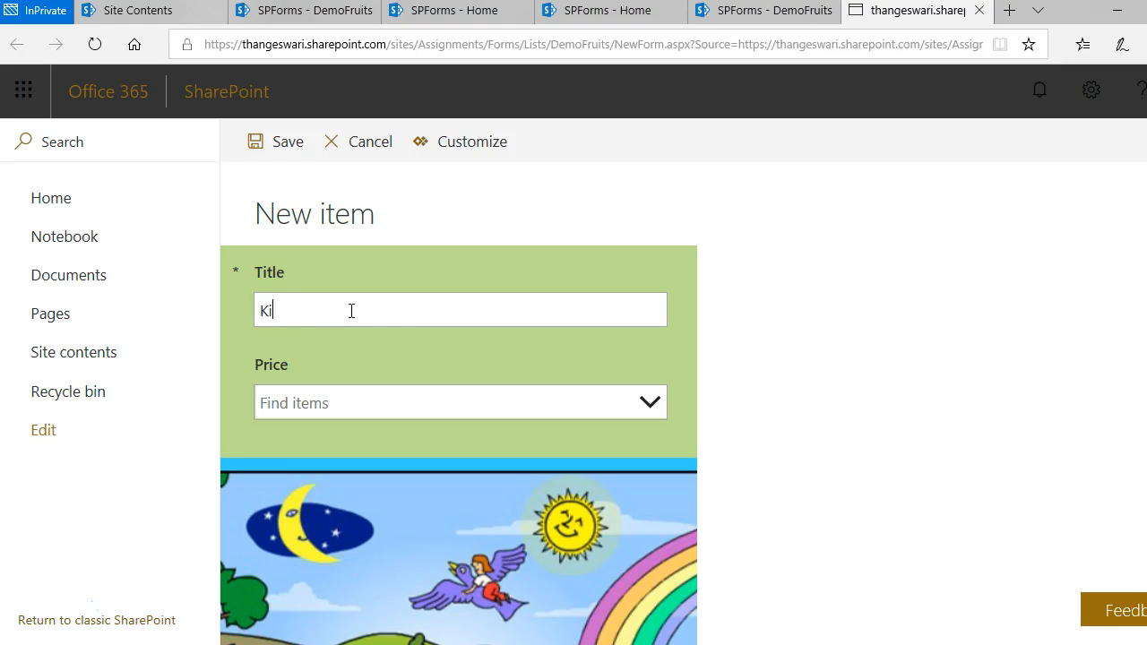
click(340, 410)
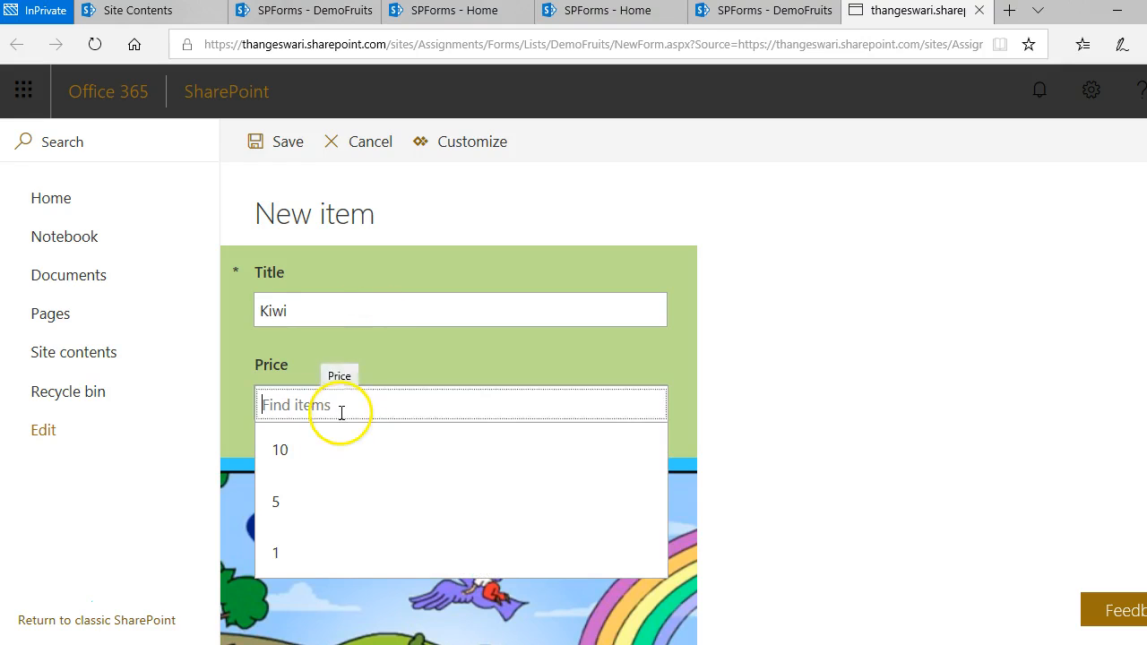
click(315, 456)
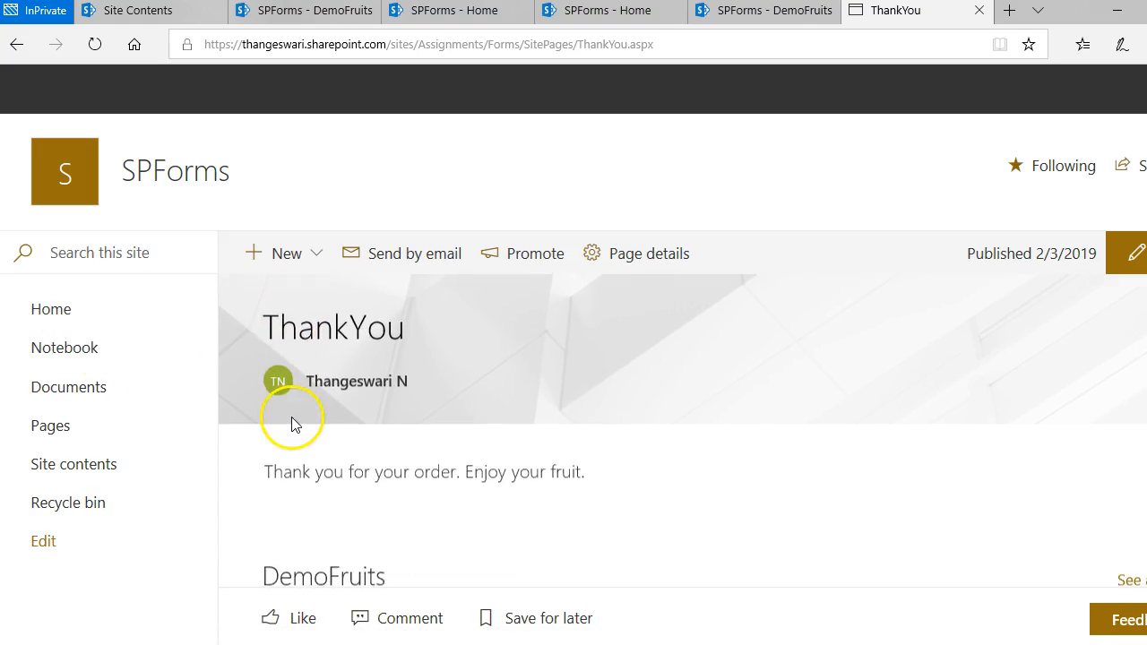
Review the message and DemoFruits list on the ThankYou page, and return to the Home page to examine its list
scroll(391, 471, down, 3)
scroll(371, 418, down, 2)
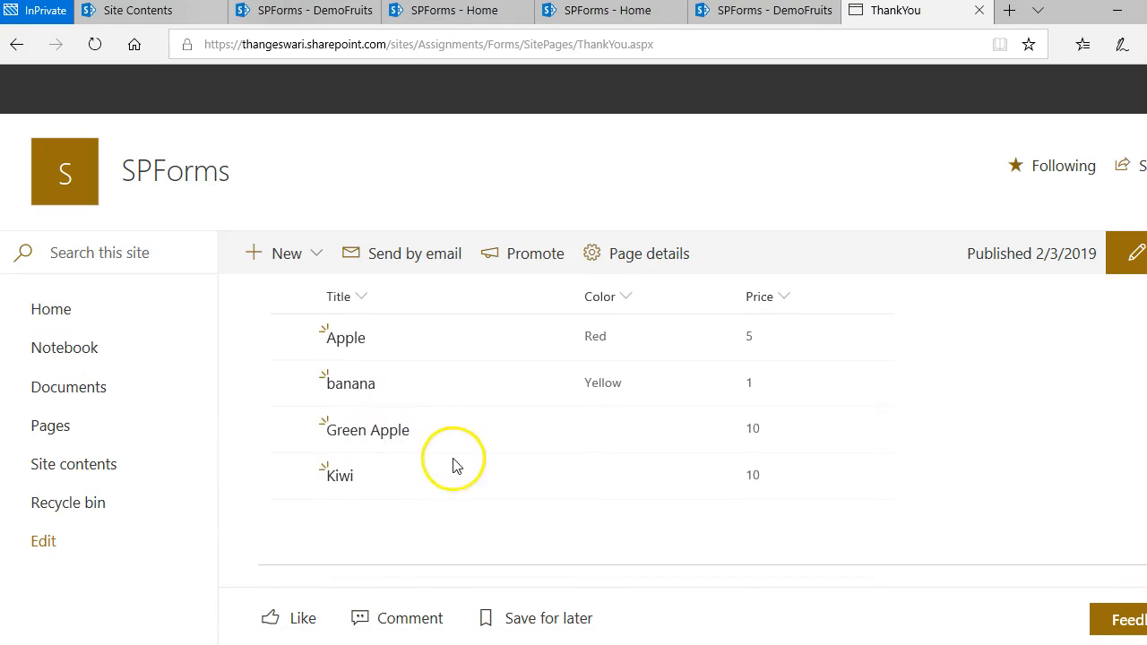
scroll(366, 435, up, 3)
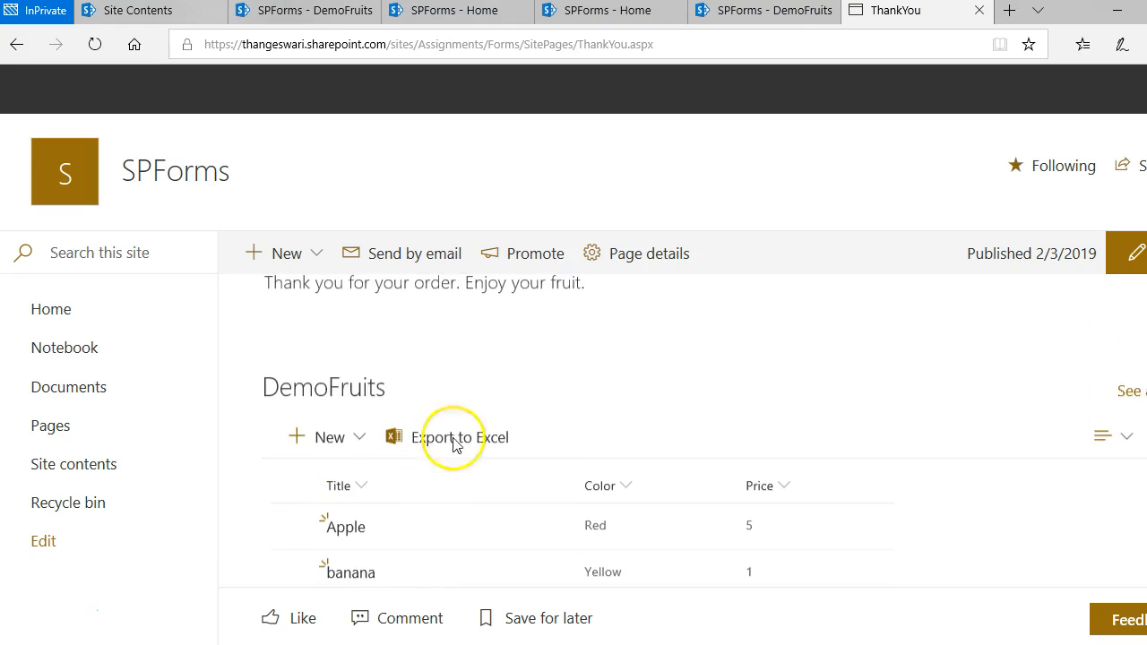
scroll(482, 417, up, 2)
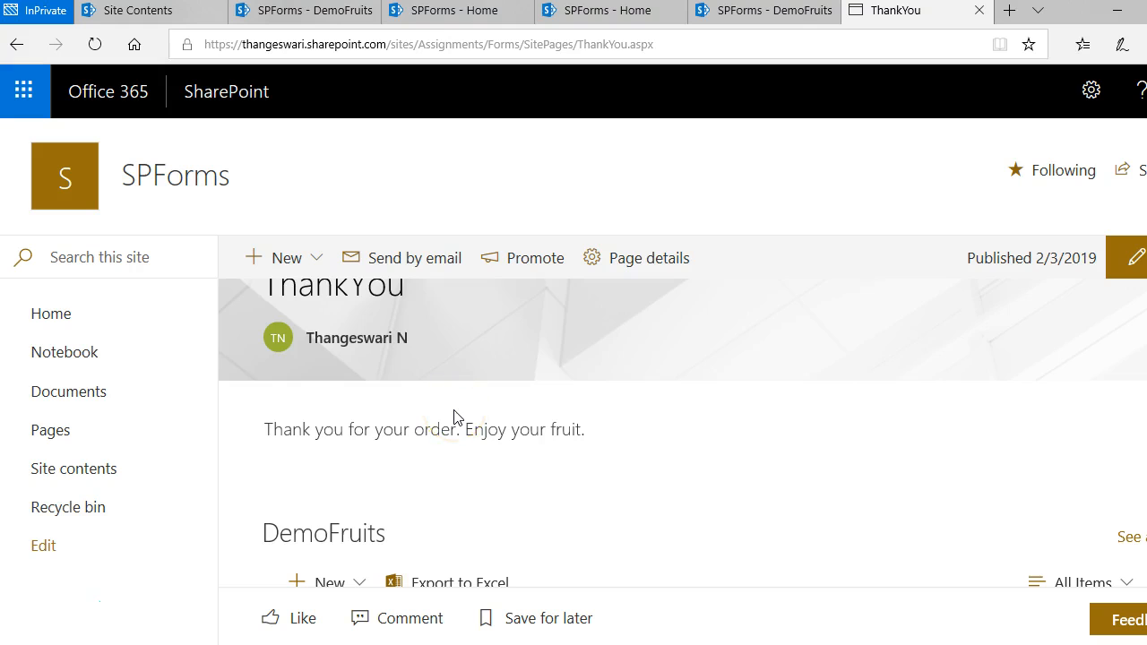
scroll(454, 417, up, 2)
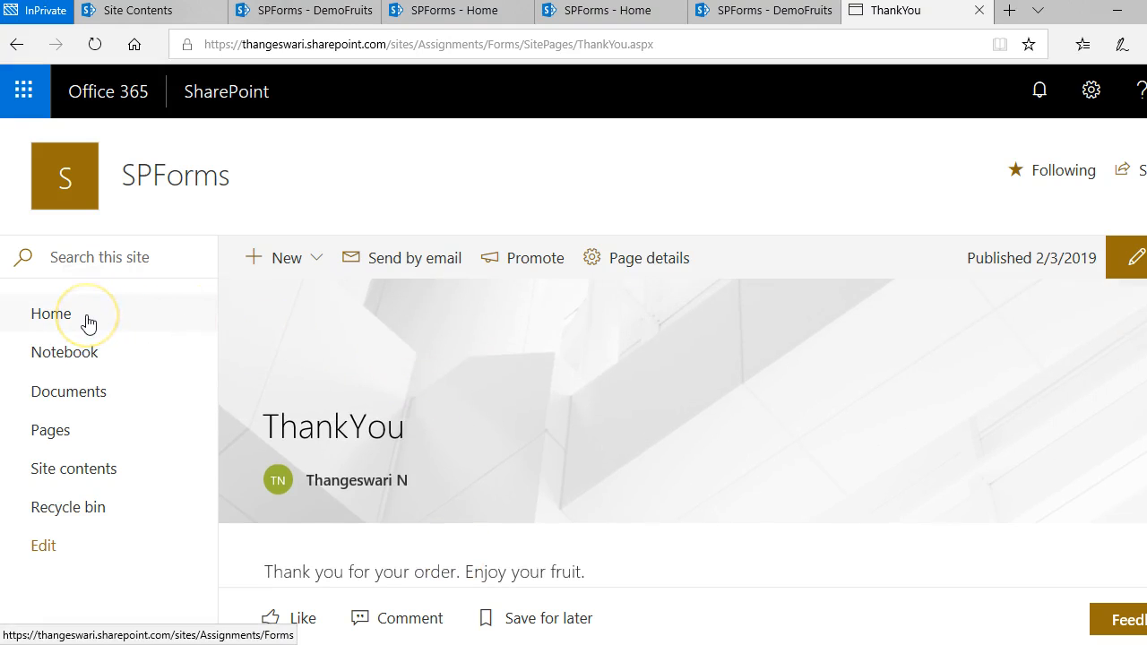
click(149, 329)
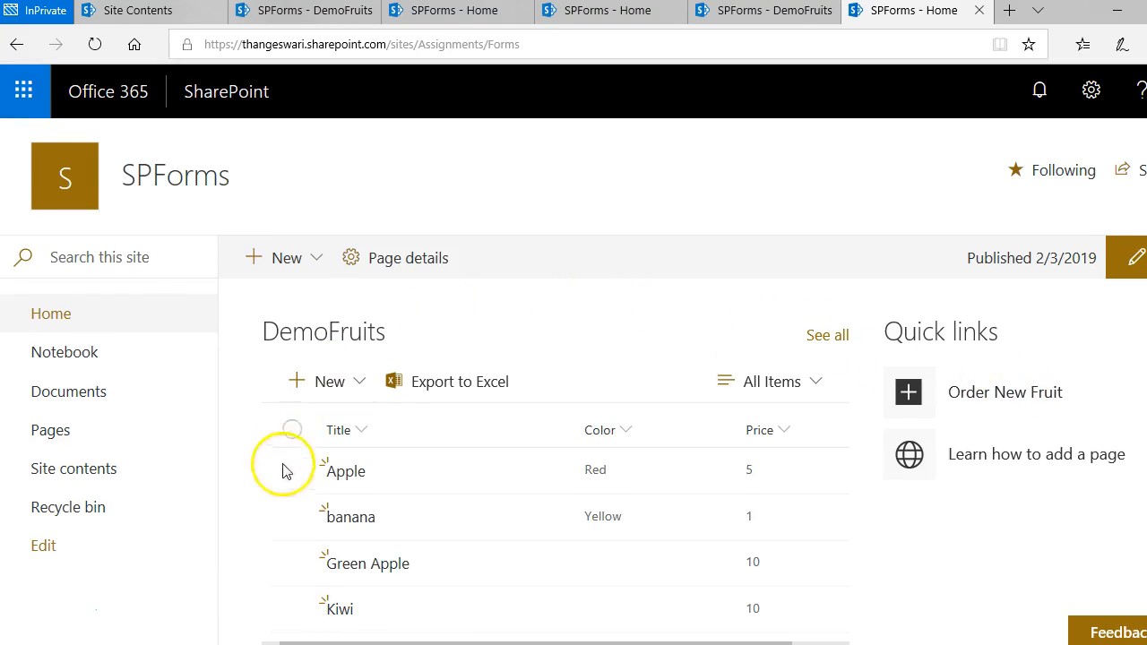
scroll(668, 386, down, 1)
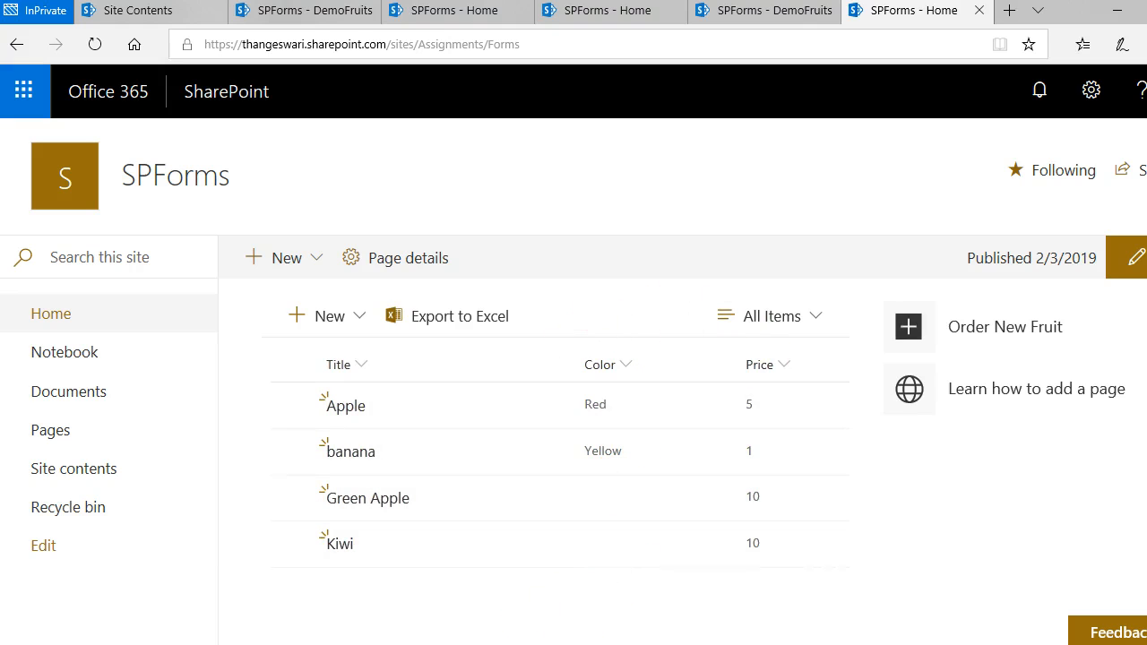
Switch to the DemoSPFormsBasicsPowerApps.pptx presentation in PowerPoint and start the slide show from the Summary slide
click(567, 618)
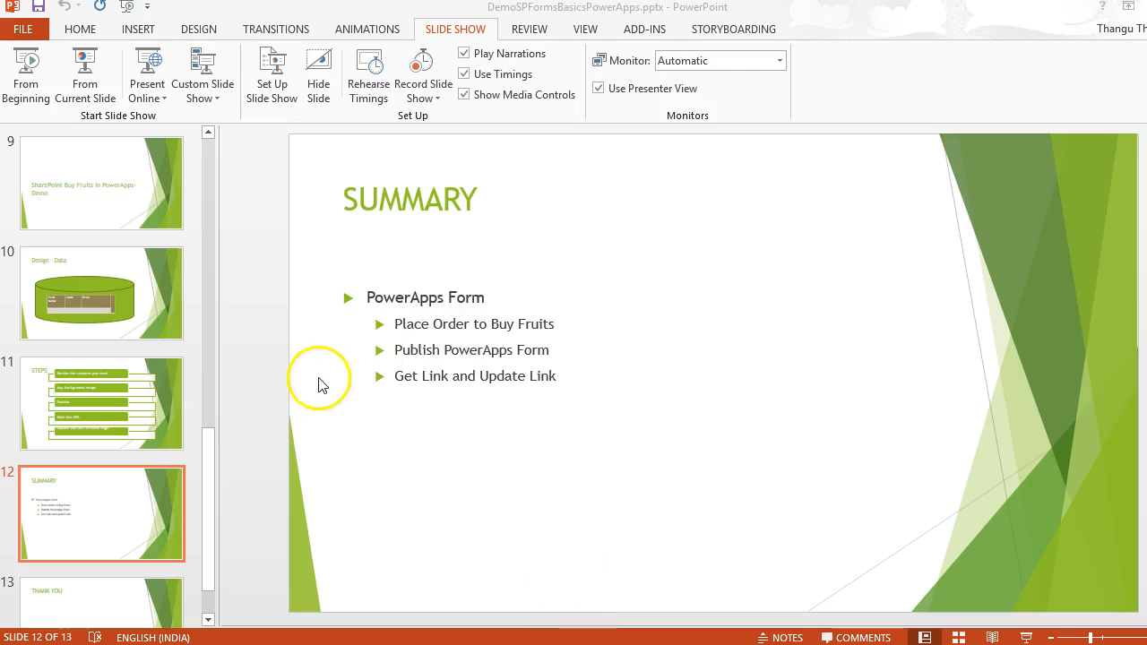
click(85, 79)
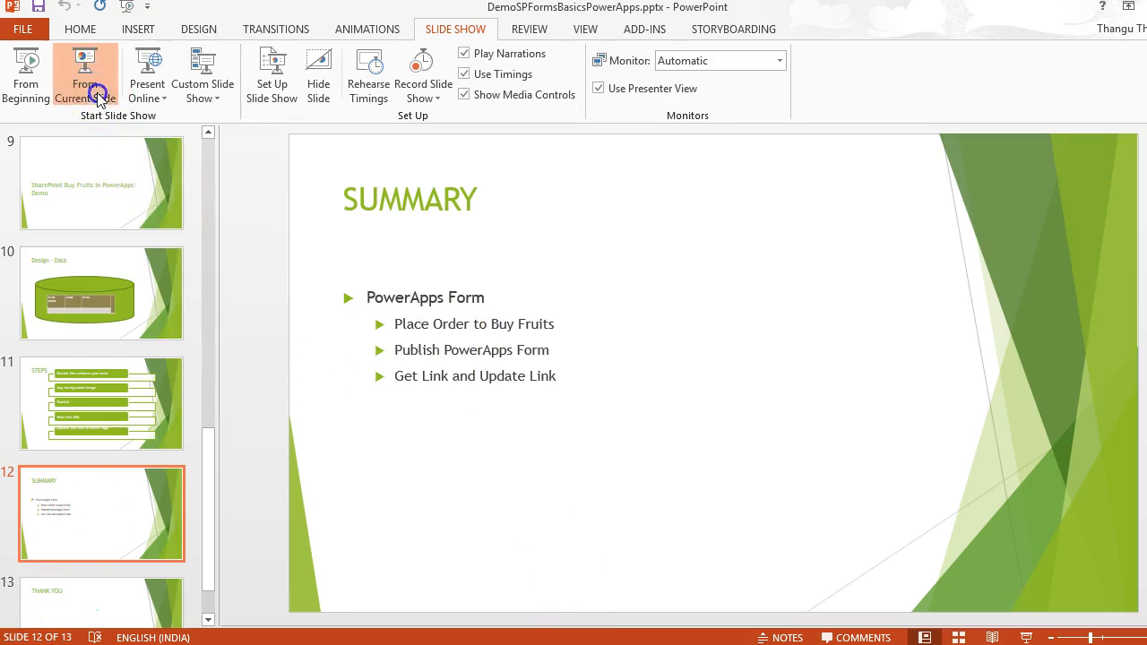